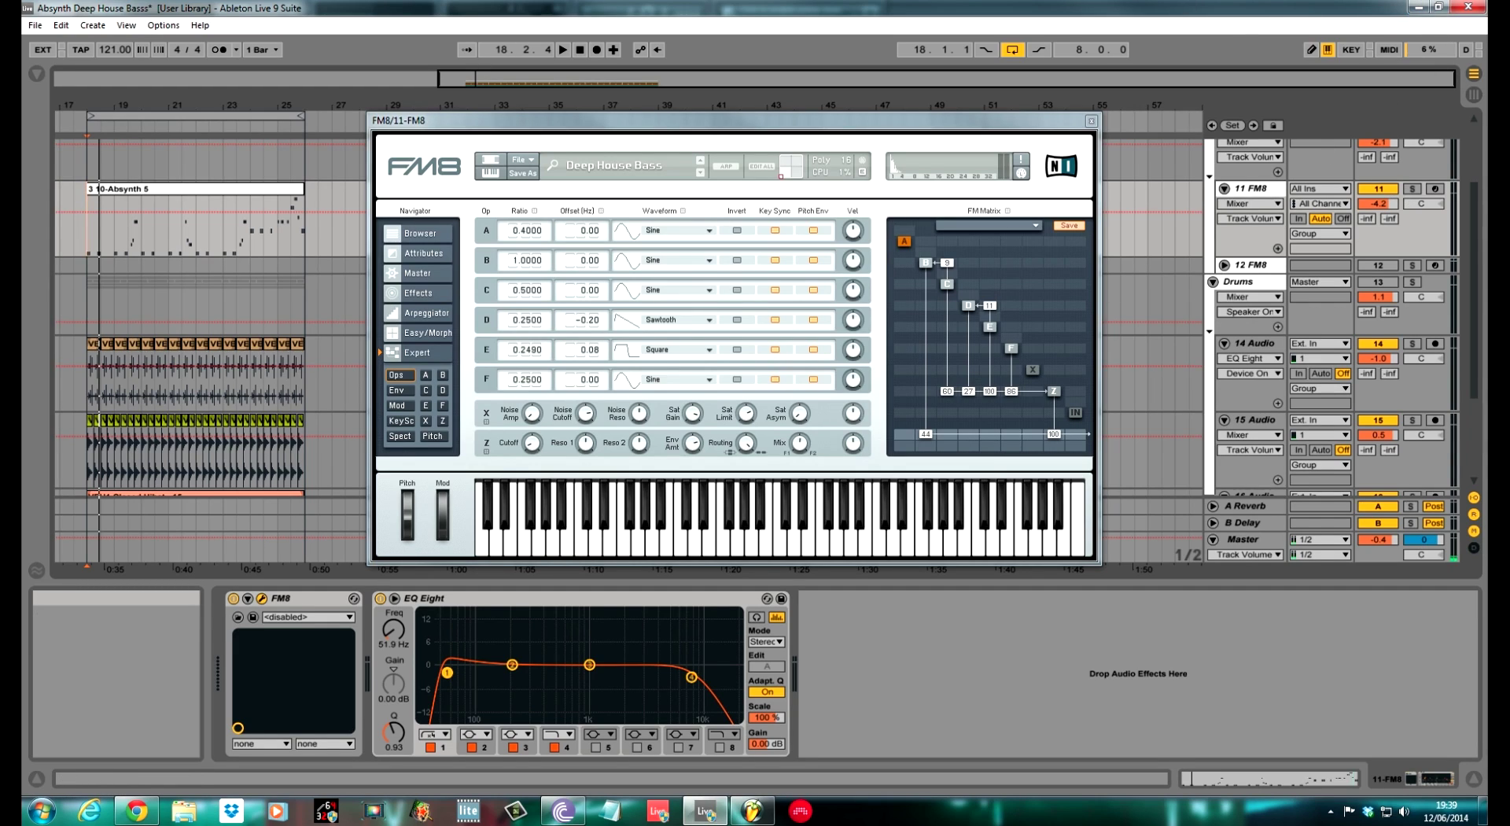
Restart the Deep House Bass playback and turn the Cutoff and Reso 2 knobs while it plays
key(space)
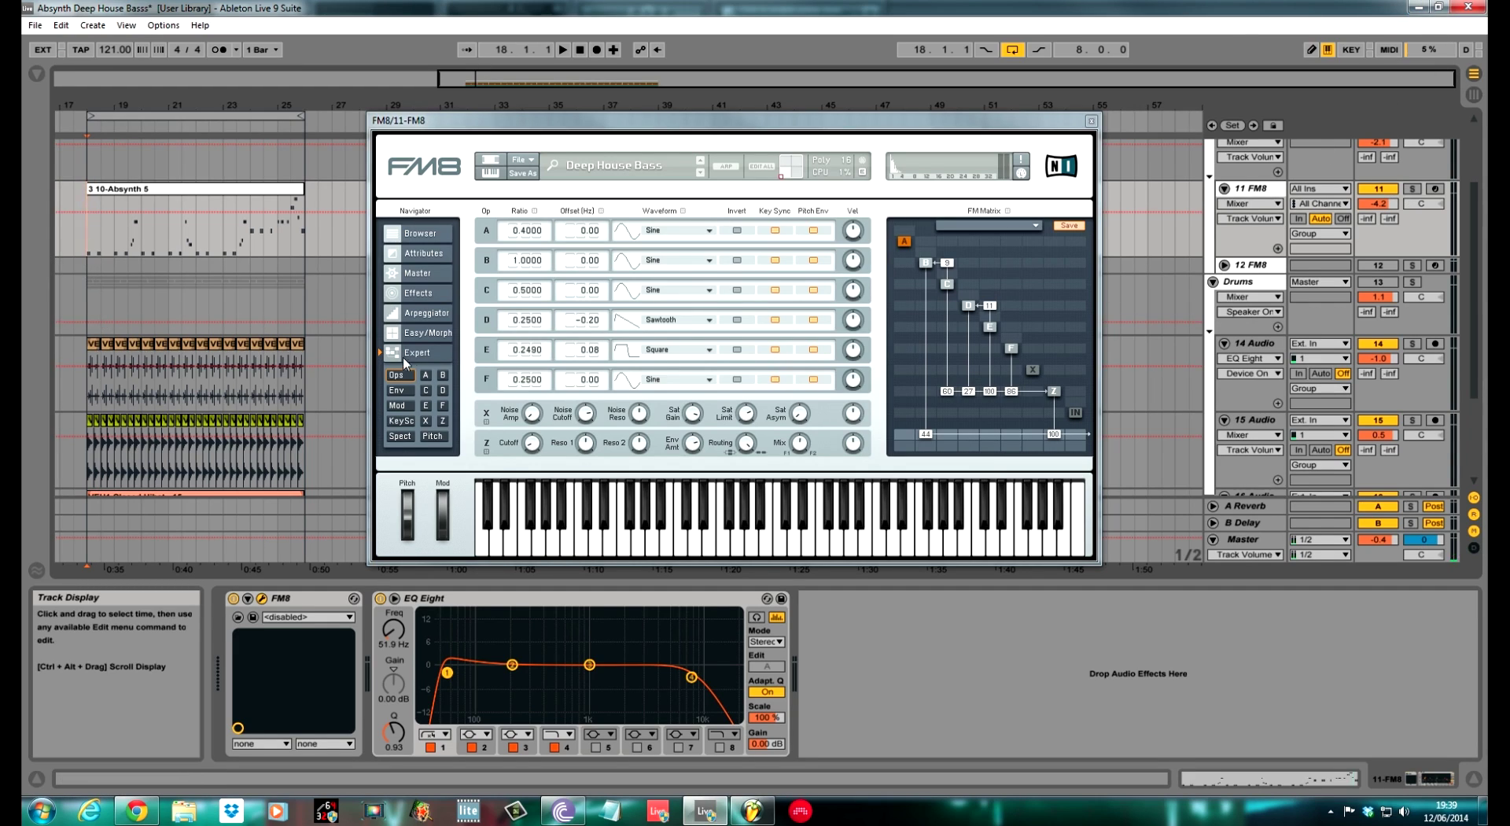
key(space)
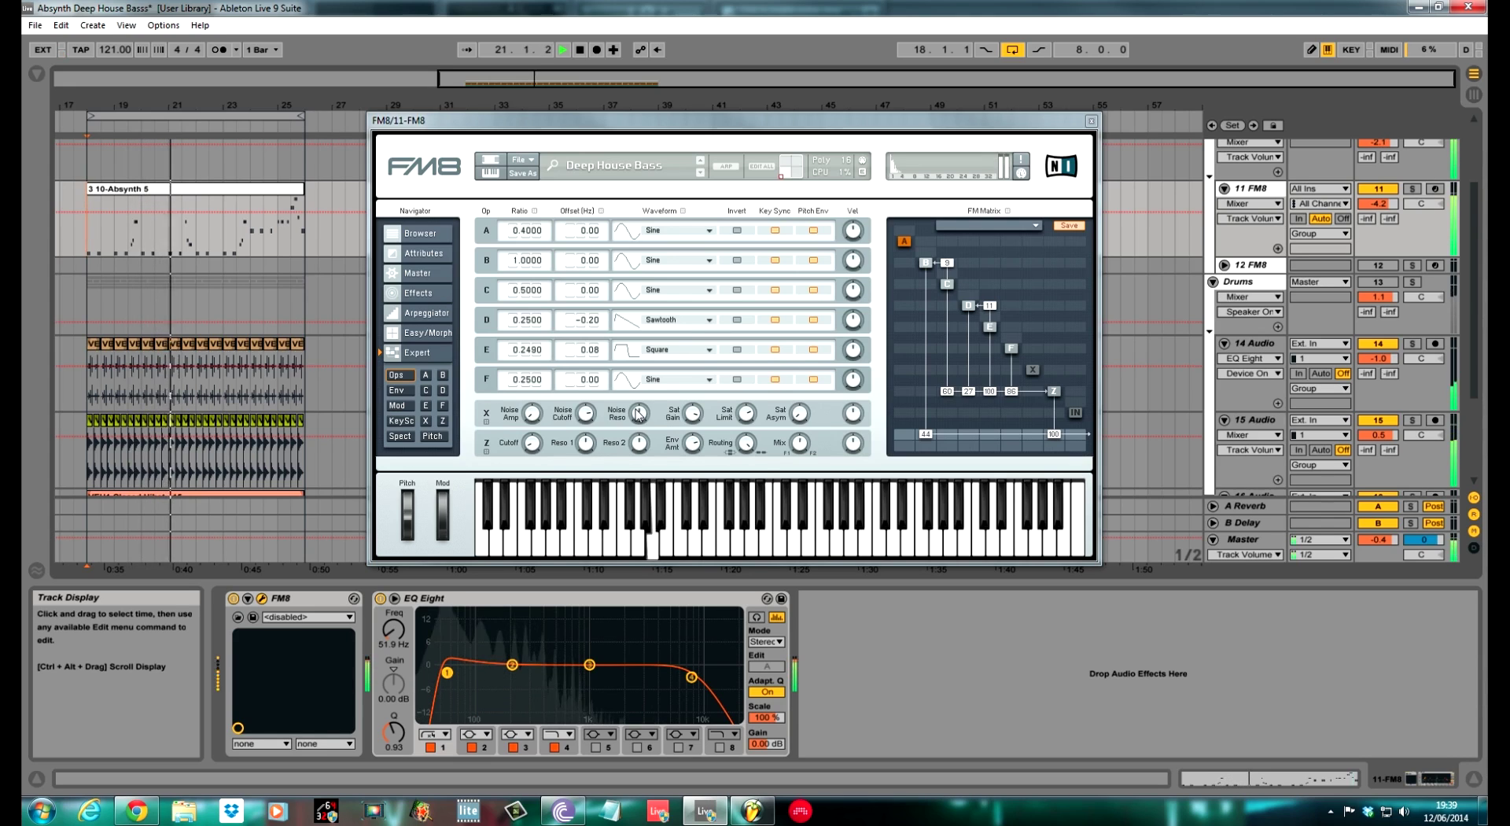
click(534, 451)
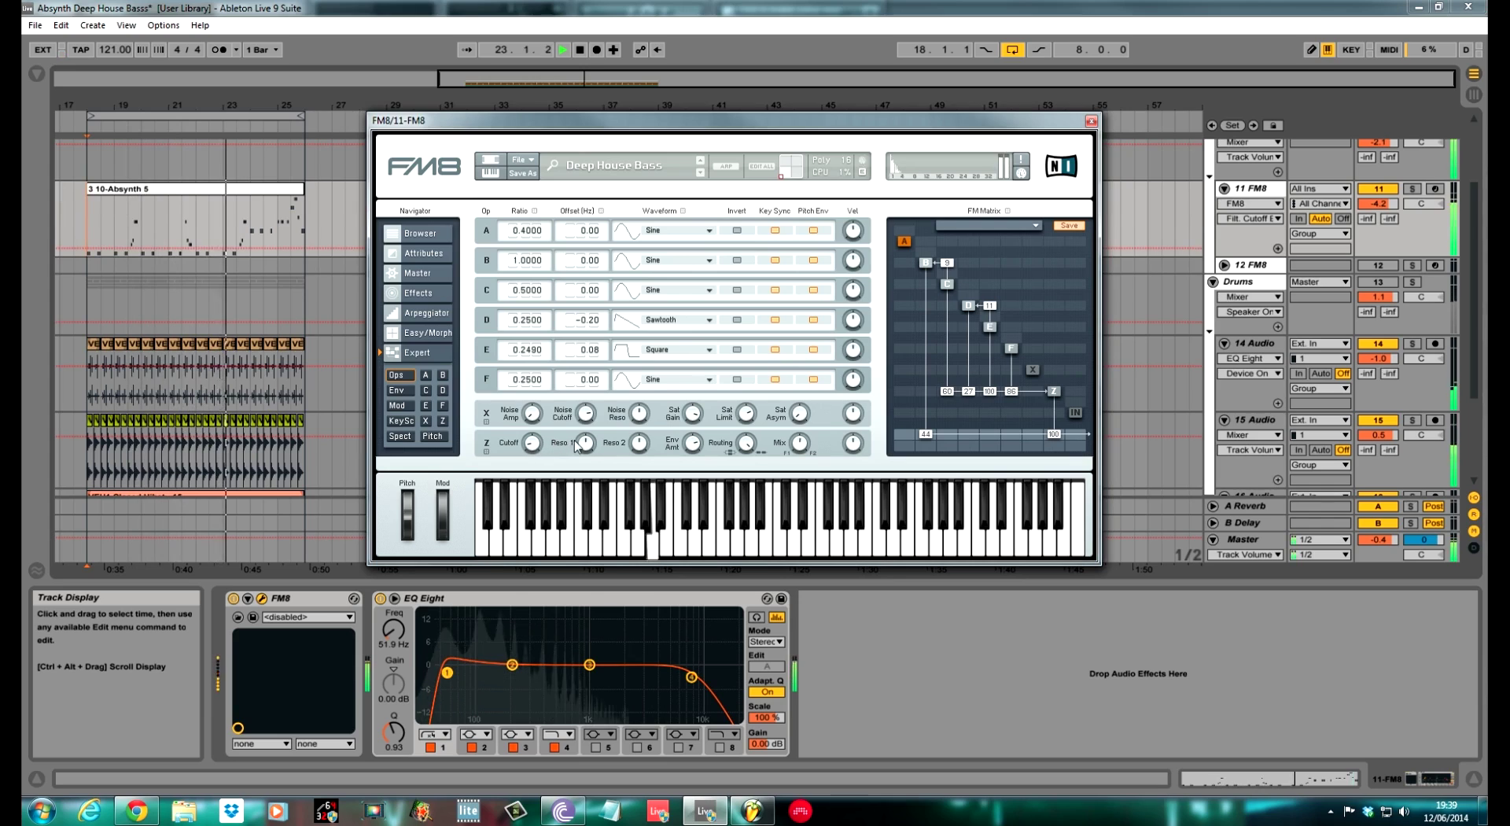
click(640, 444)
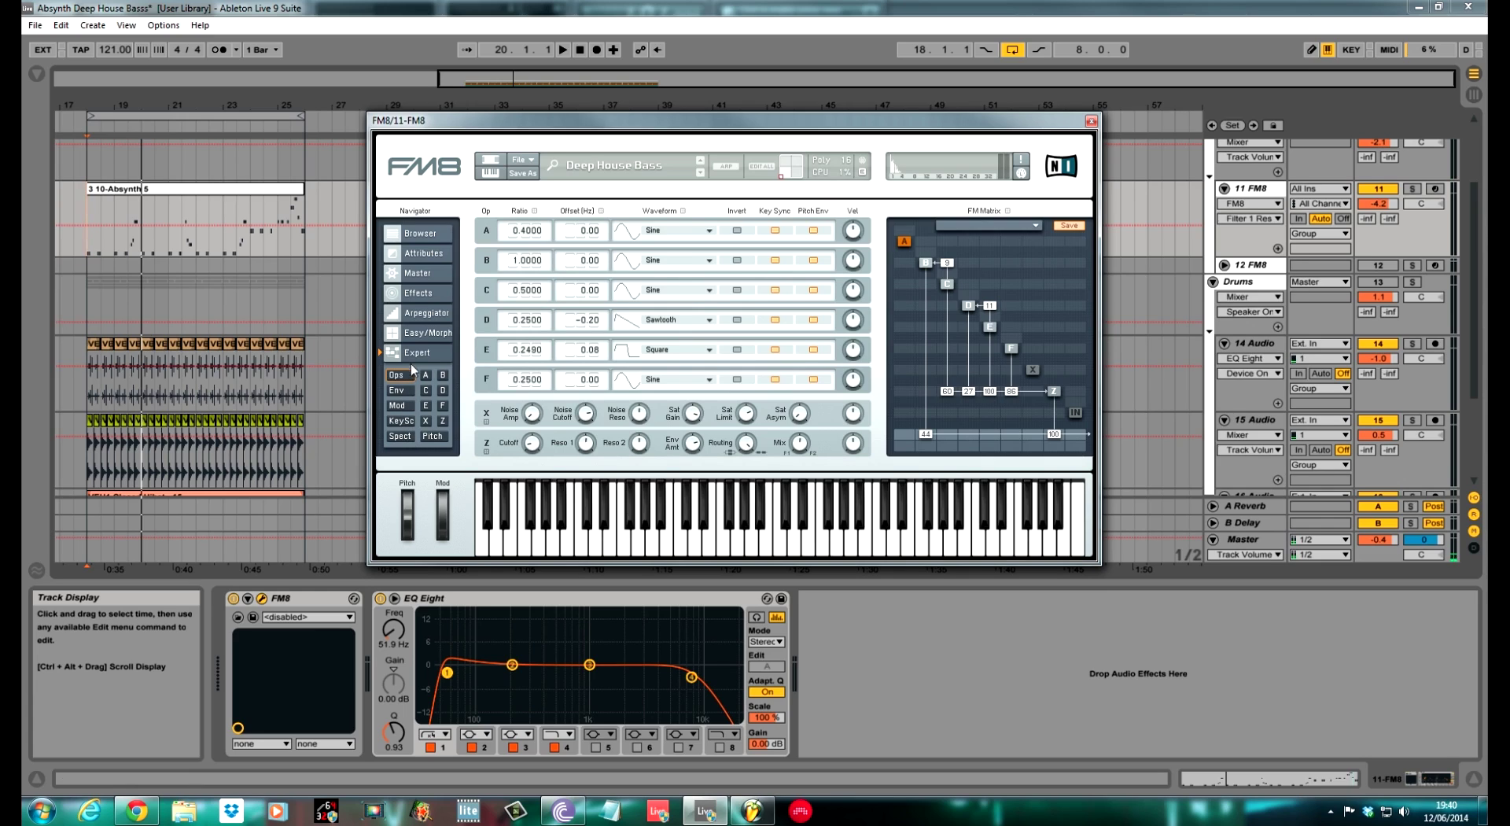
click(432, 292)
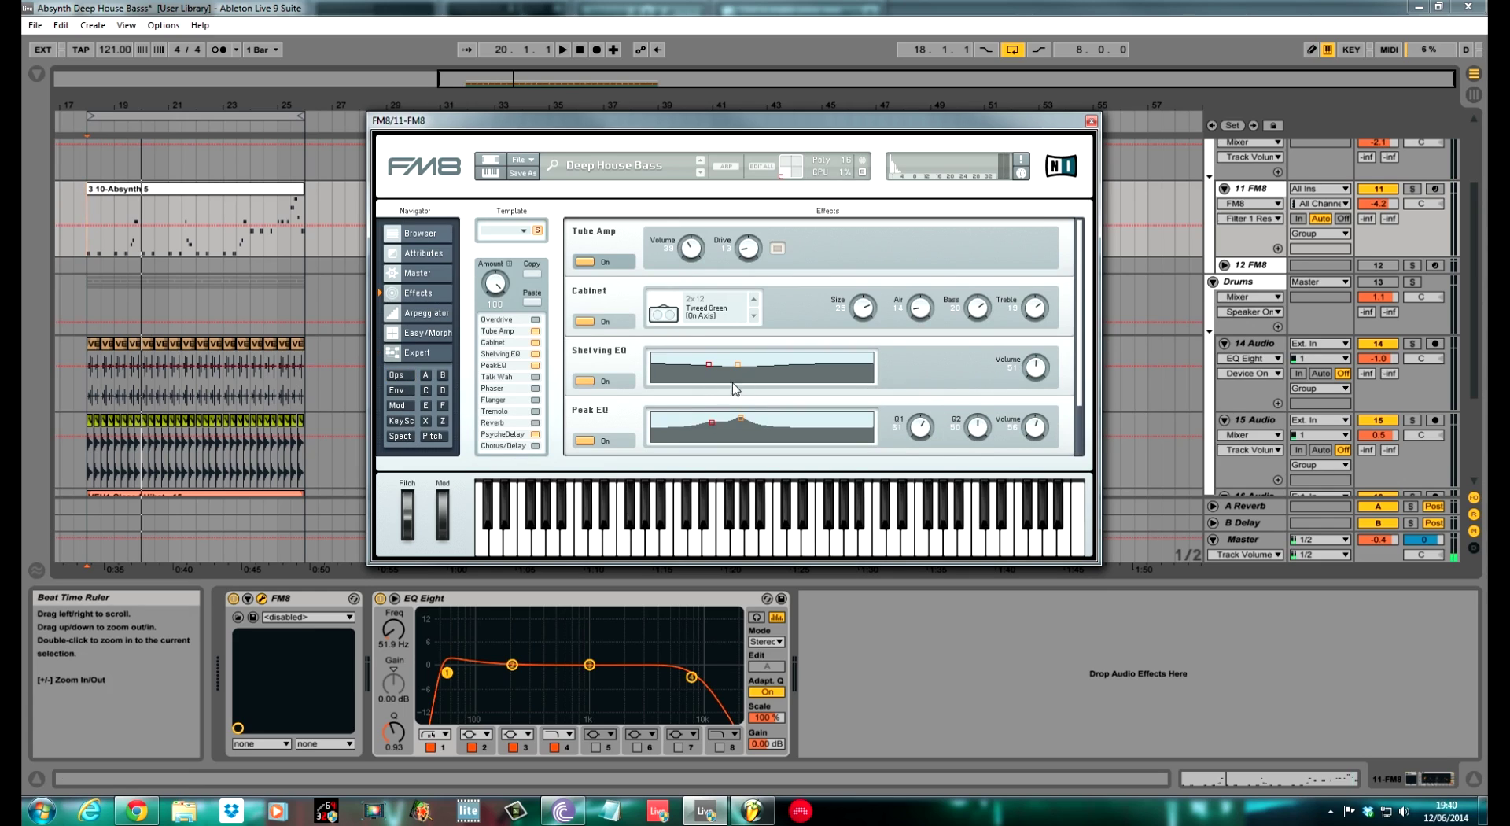
scroll(701, 394, down, 3)
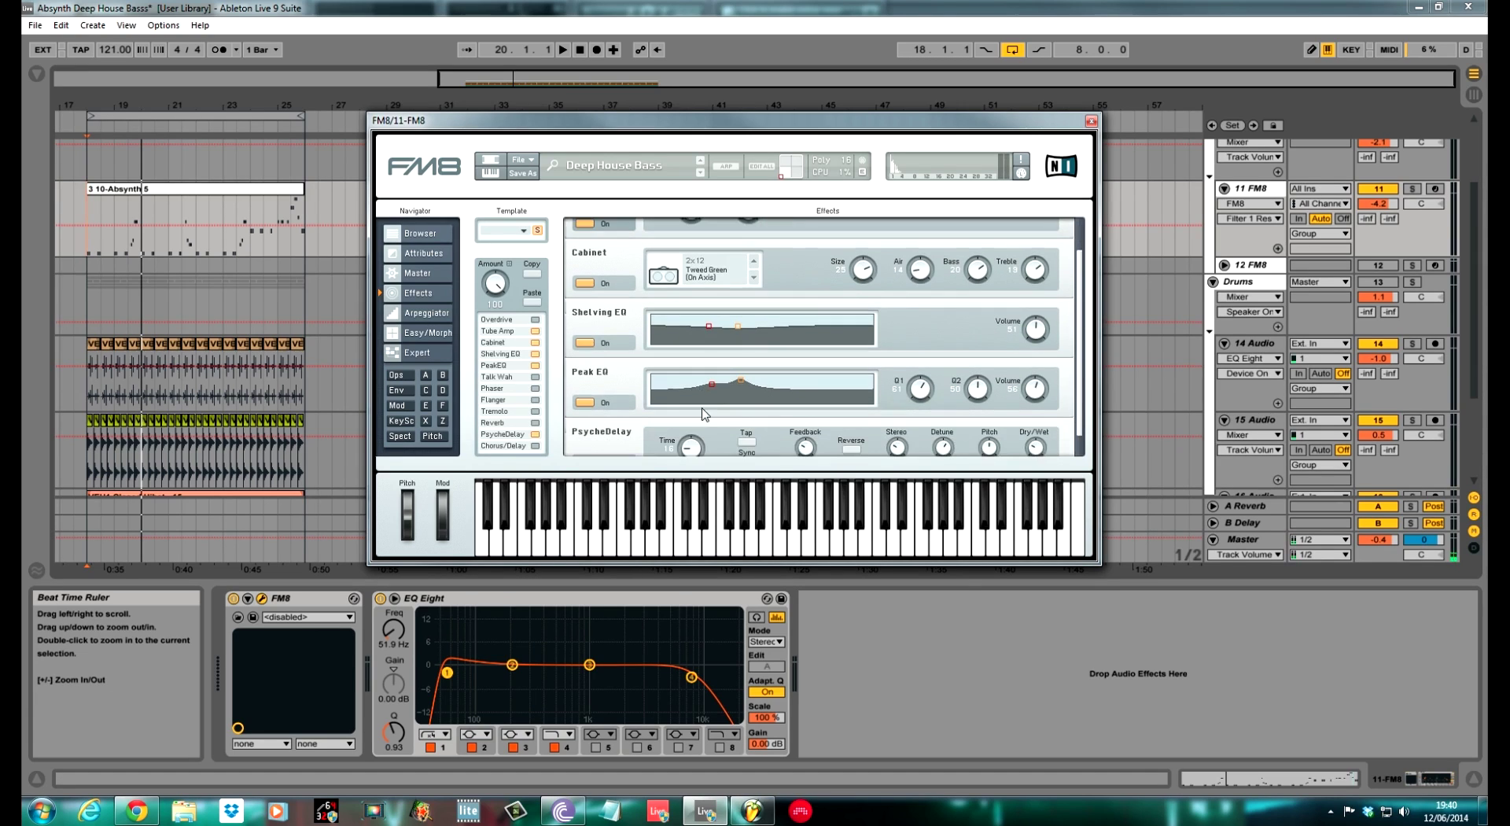
scroll(708, 408, up, 3)
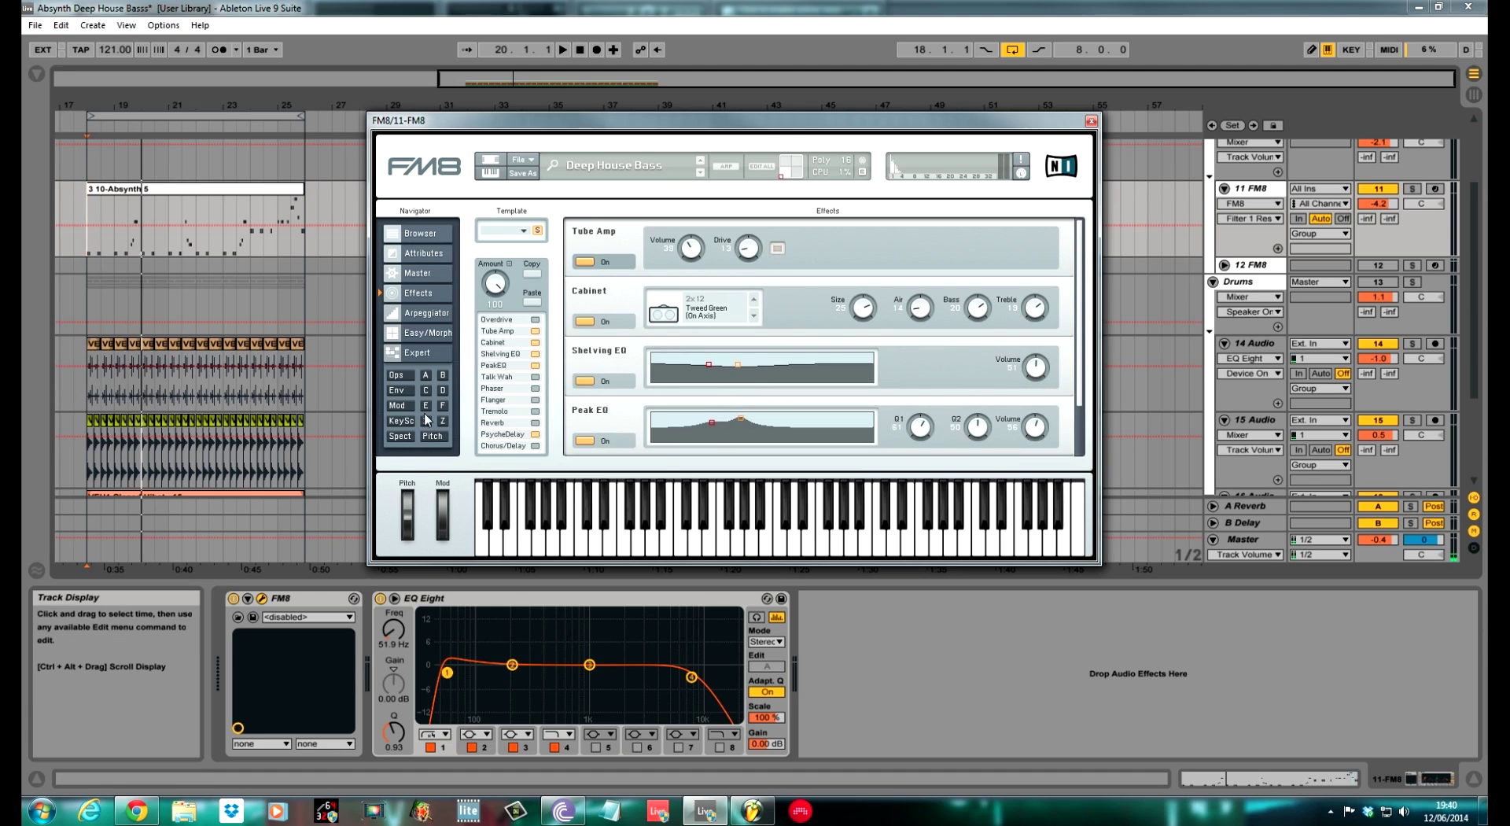
click(403, 377)
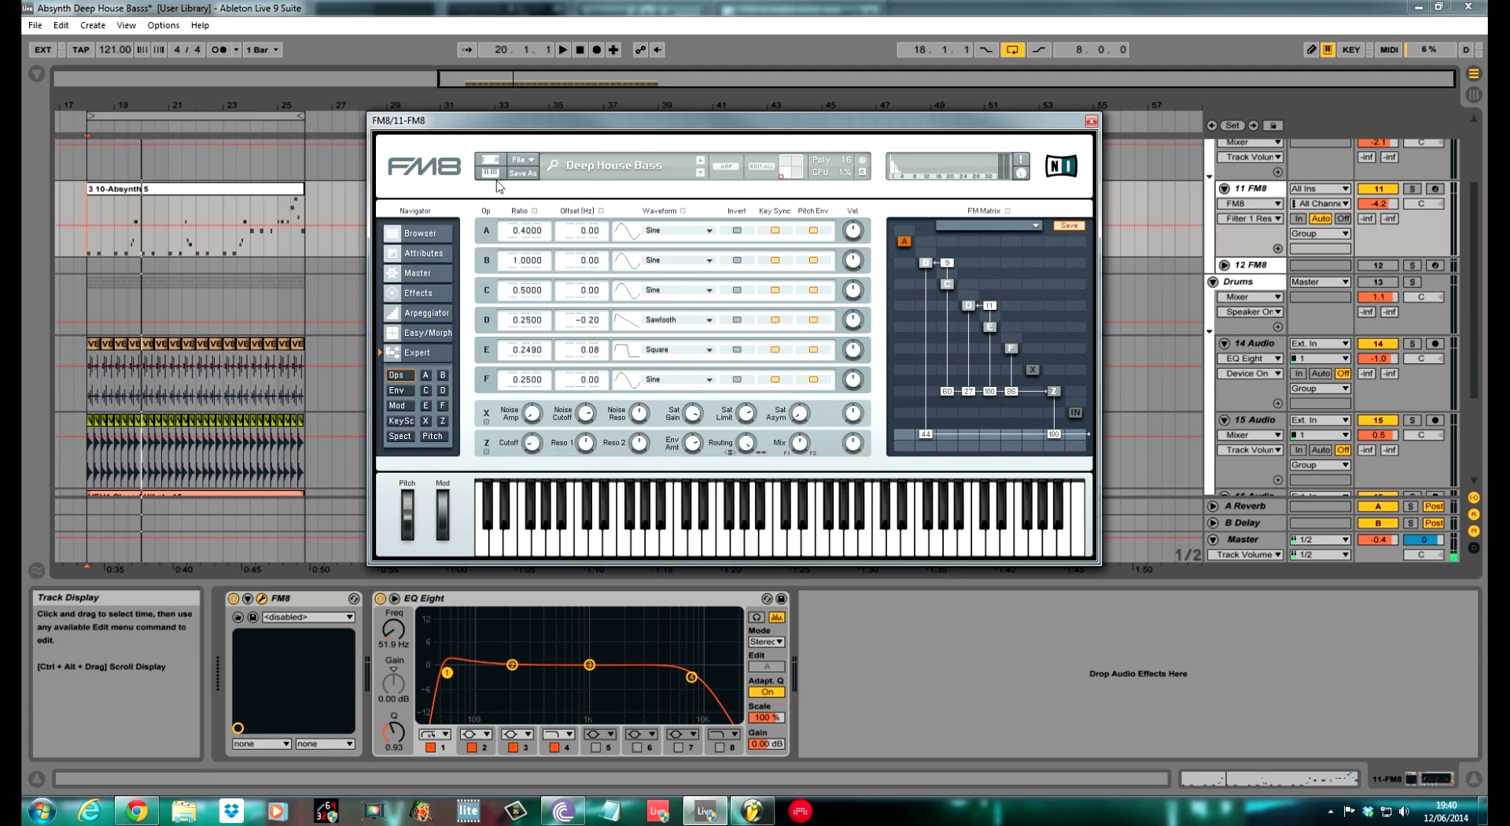
Start a blank new sound, sending Z to the output at 100 and F into Z at 37
click(523, 159)
click(554, 162)
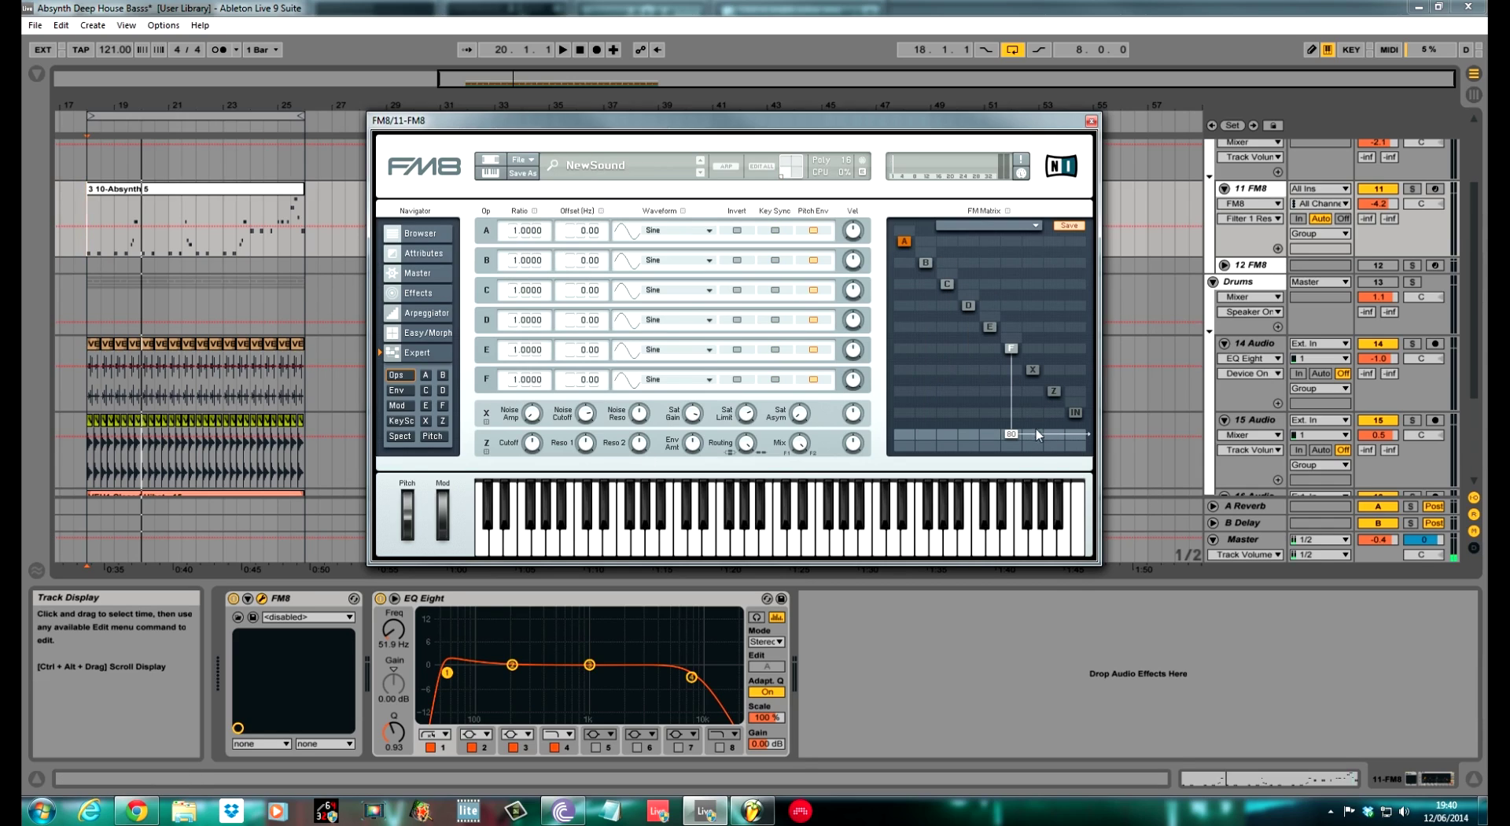
click(1053, 391)
drag(1055, 397, 1064, 433)
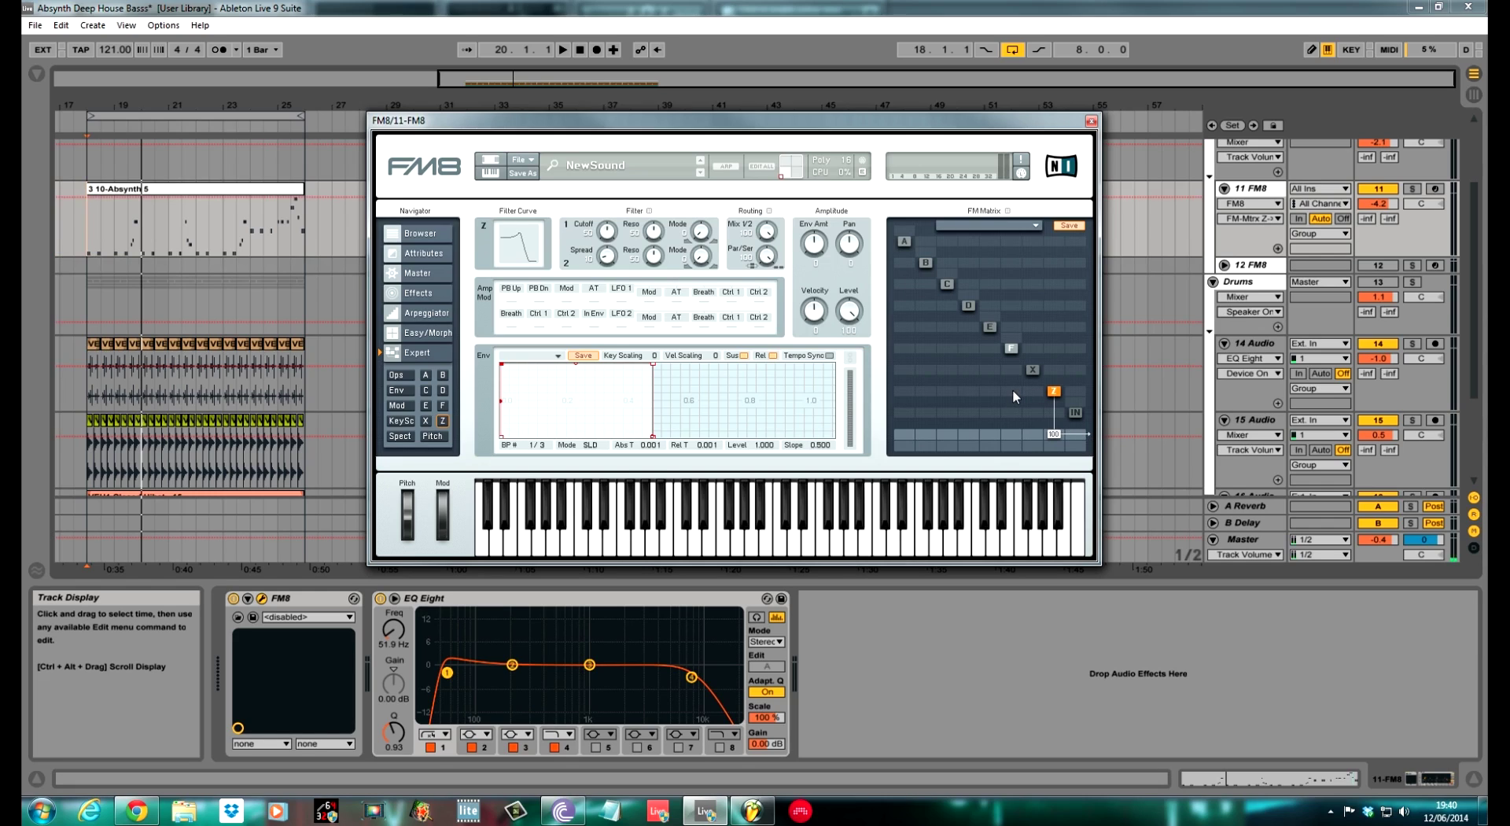
drag(1012, 390, 1010, 337)
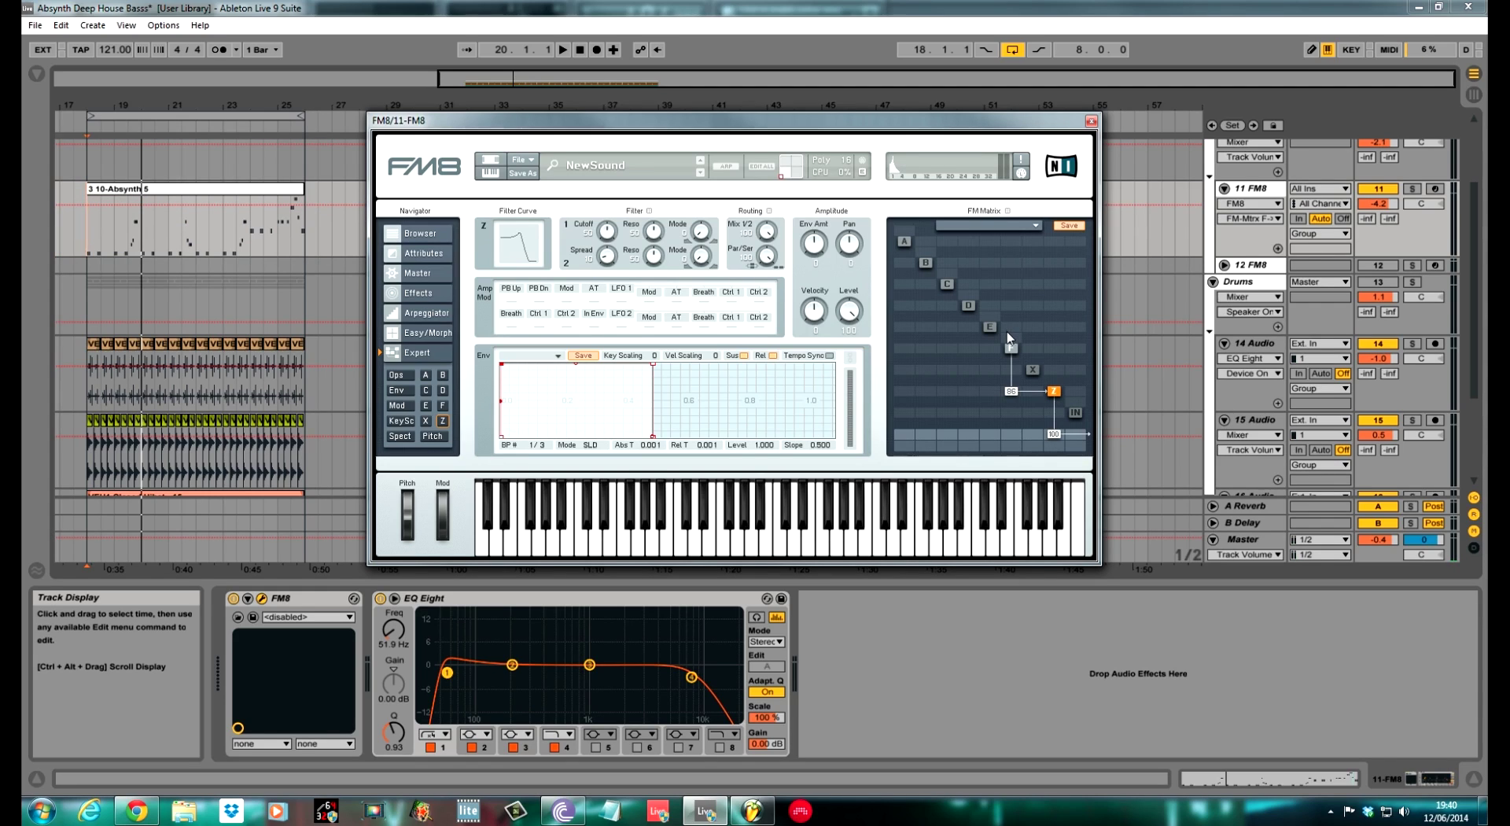
Set operator F's ratio to 0.25
click(443, 406)
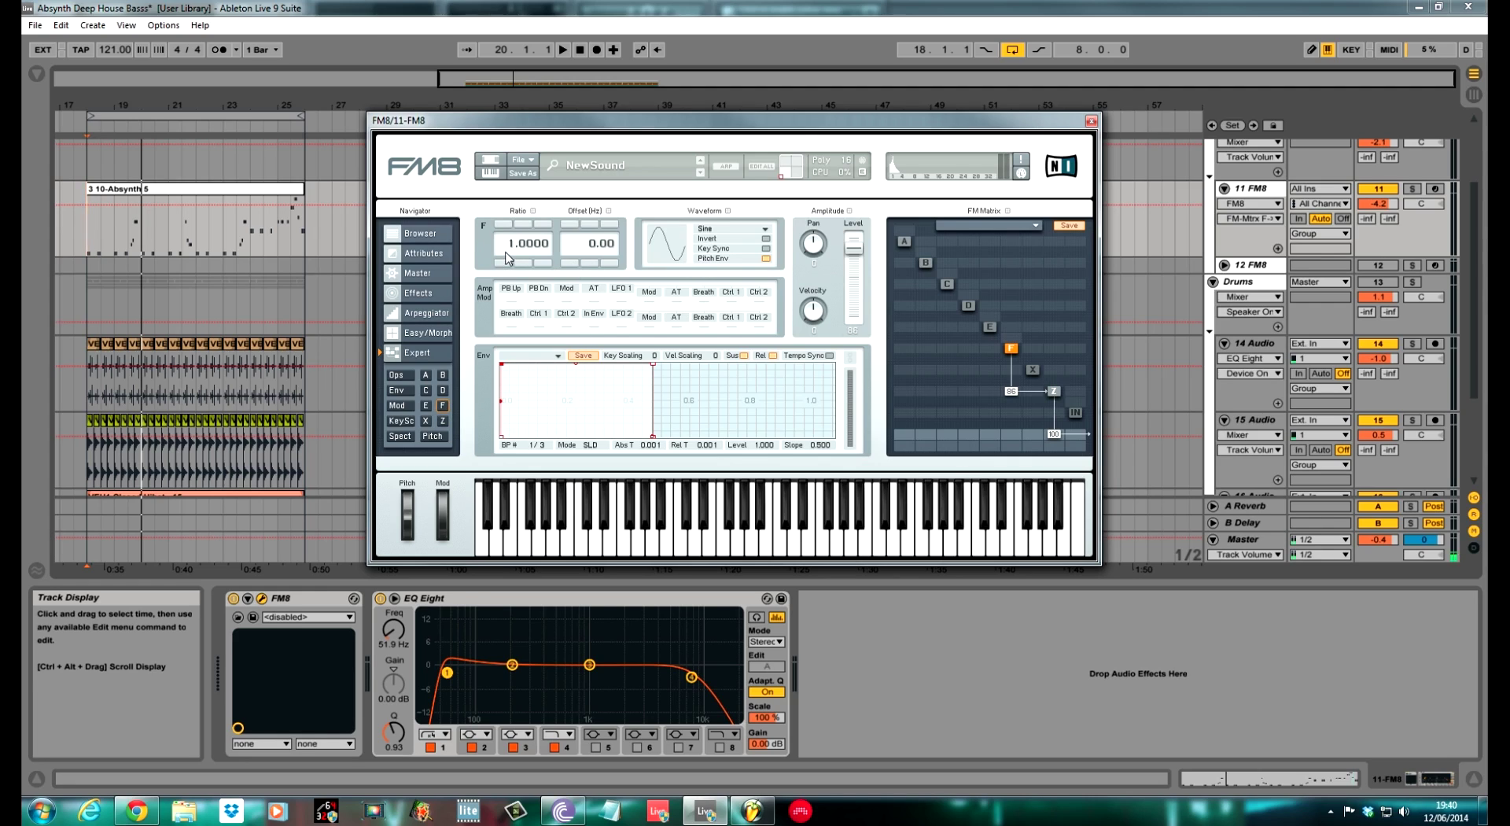
scroll(513, 252, down, 1)
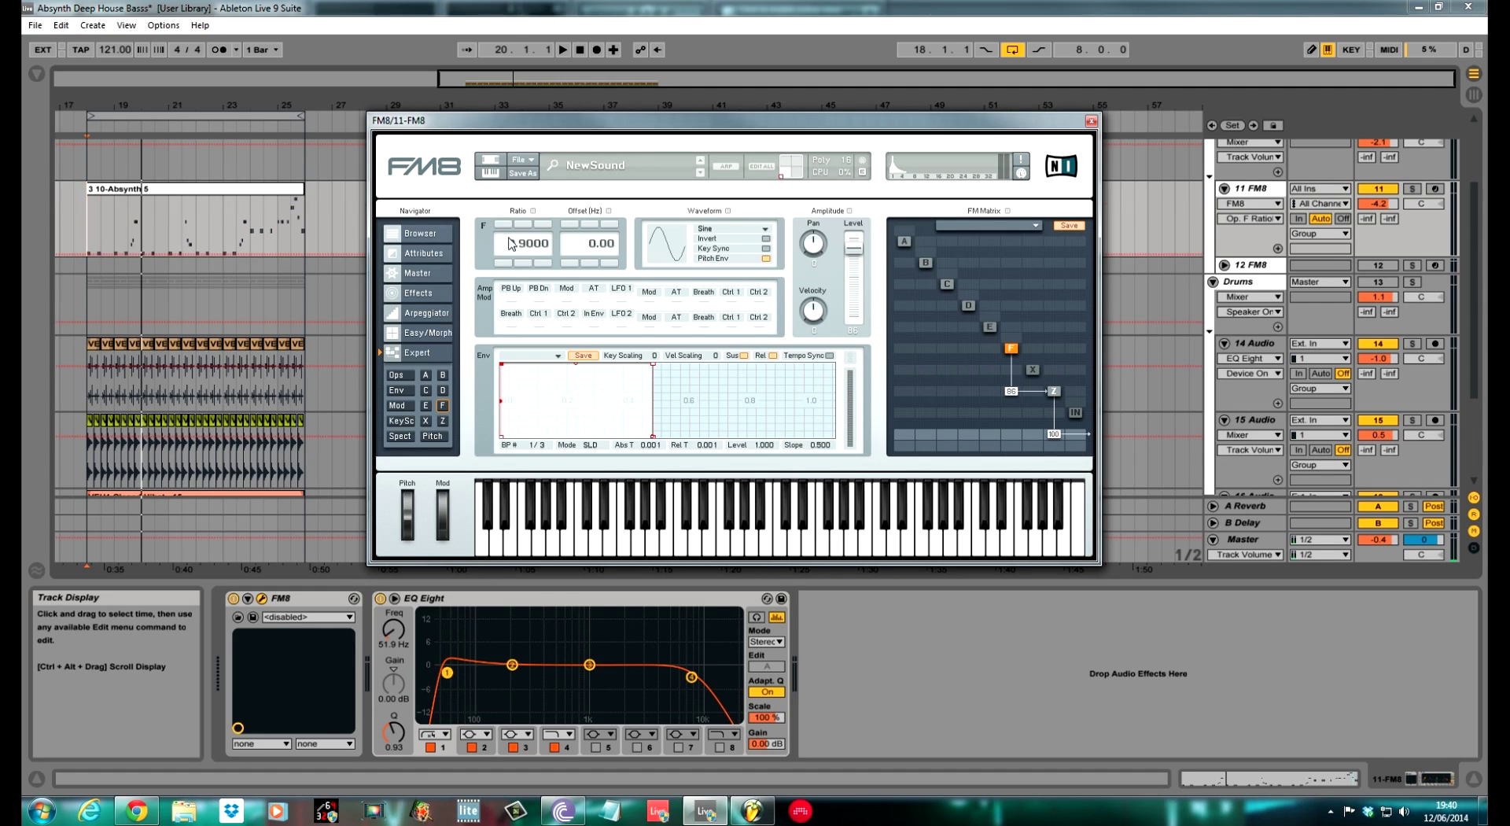
double_click(514, 246)
key(Return)
double_click(515, 247)
text(0.25)
key(Return)
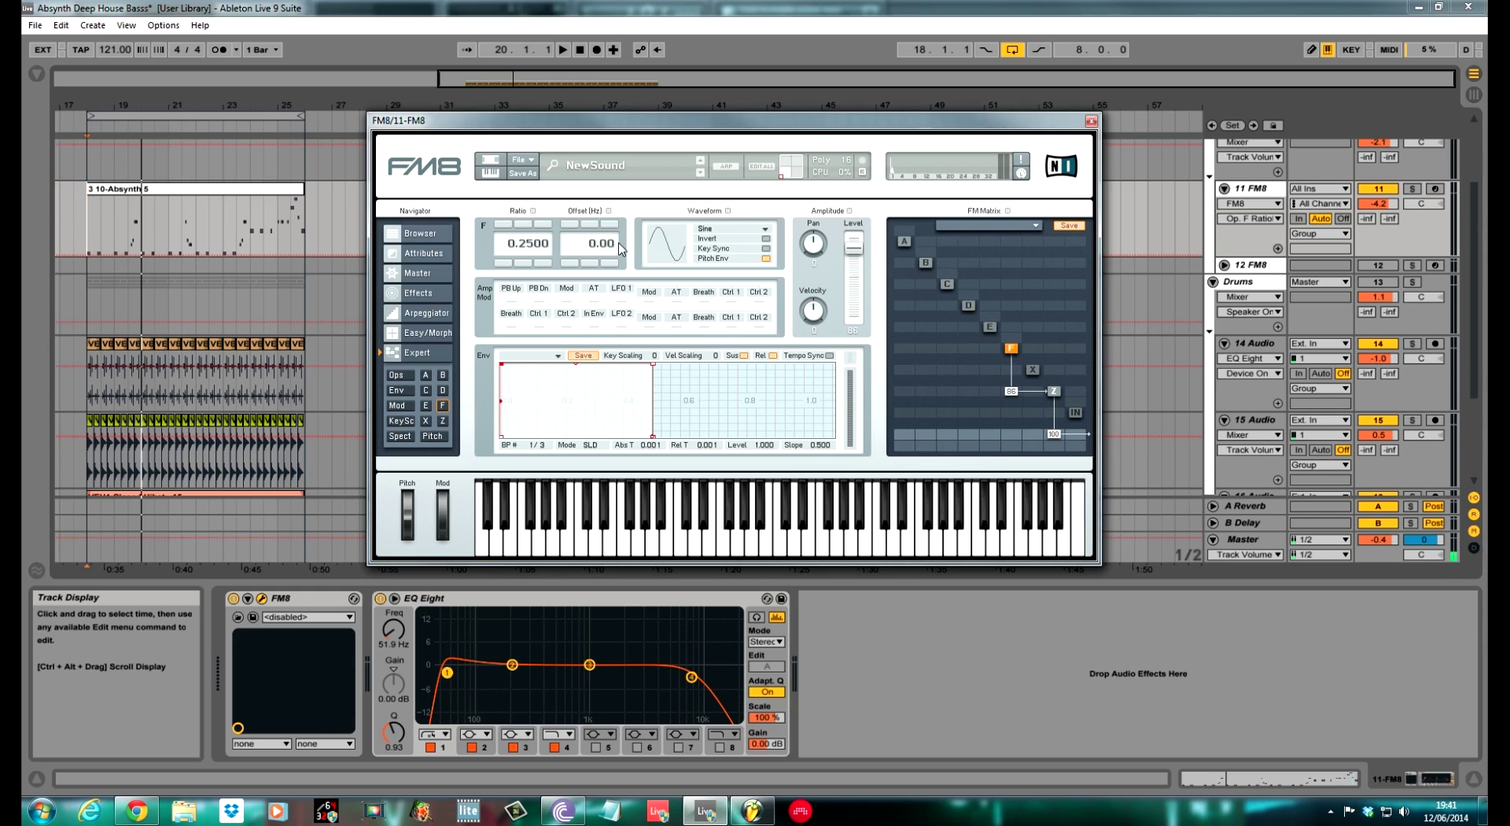
Turn on key sync for operator F
click(406, 378)
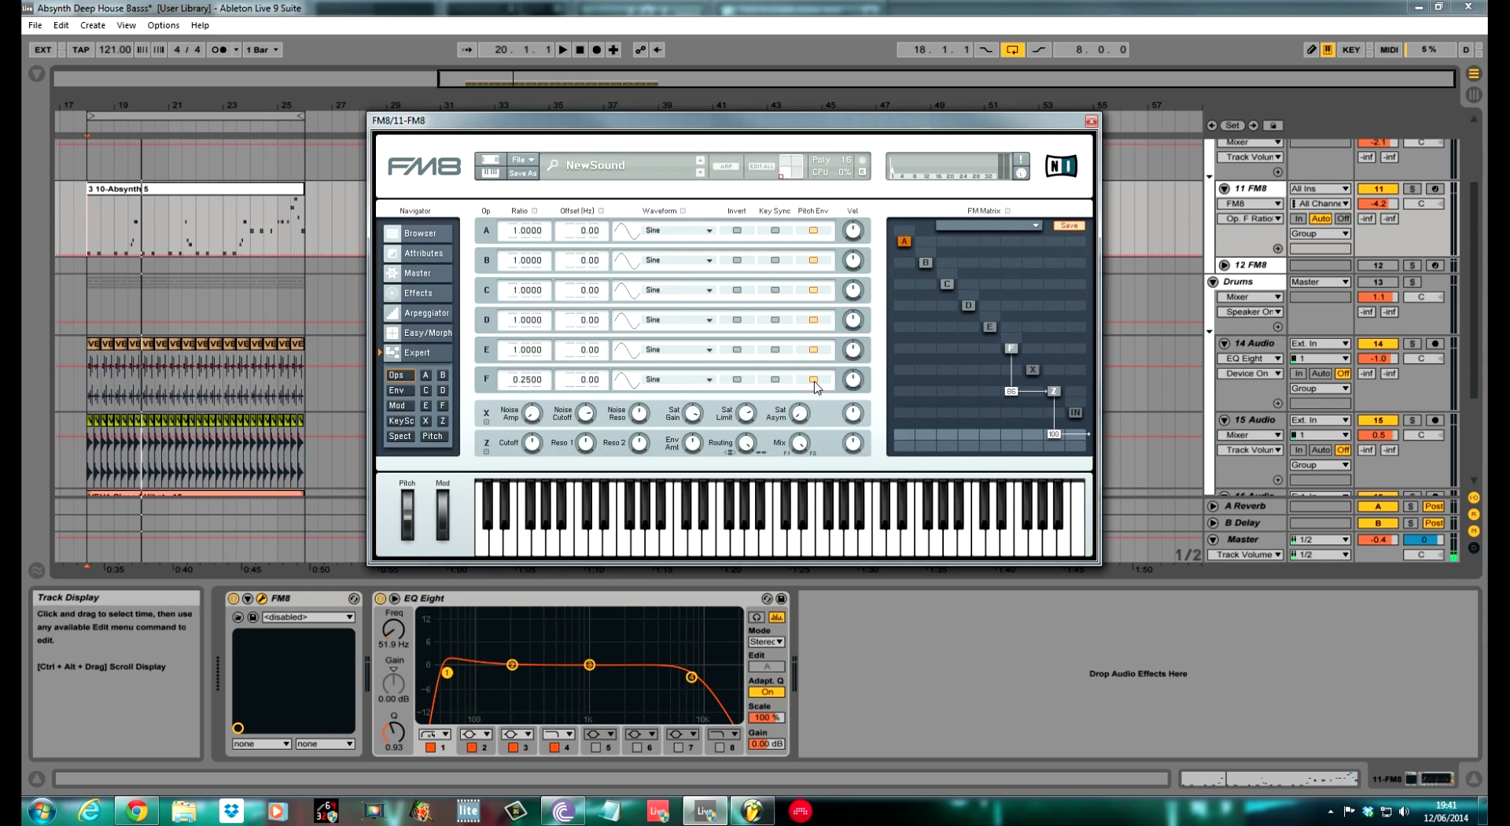
click(778, 381)
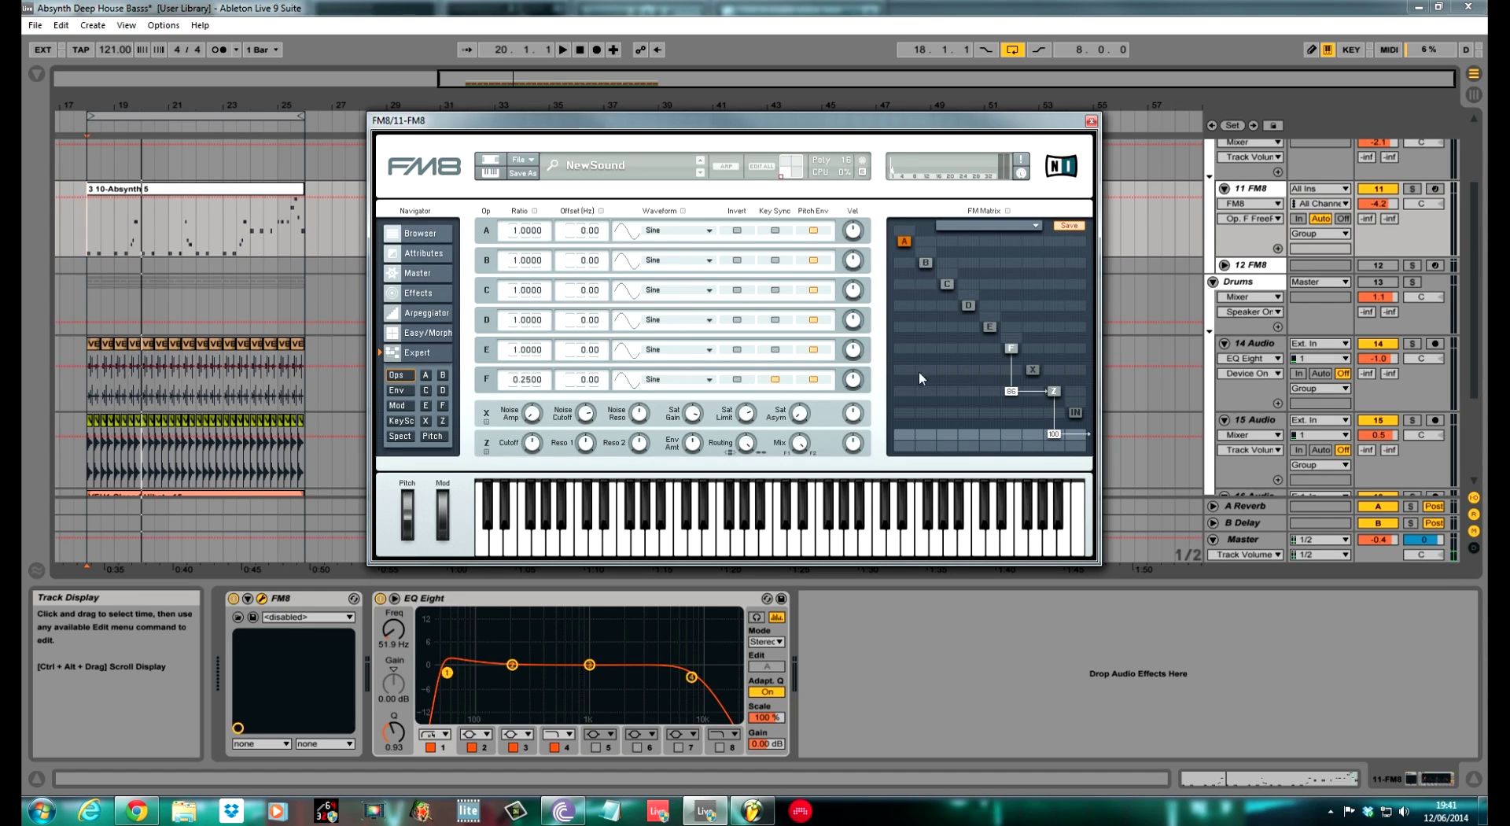
click(991, 328)
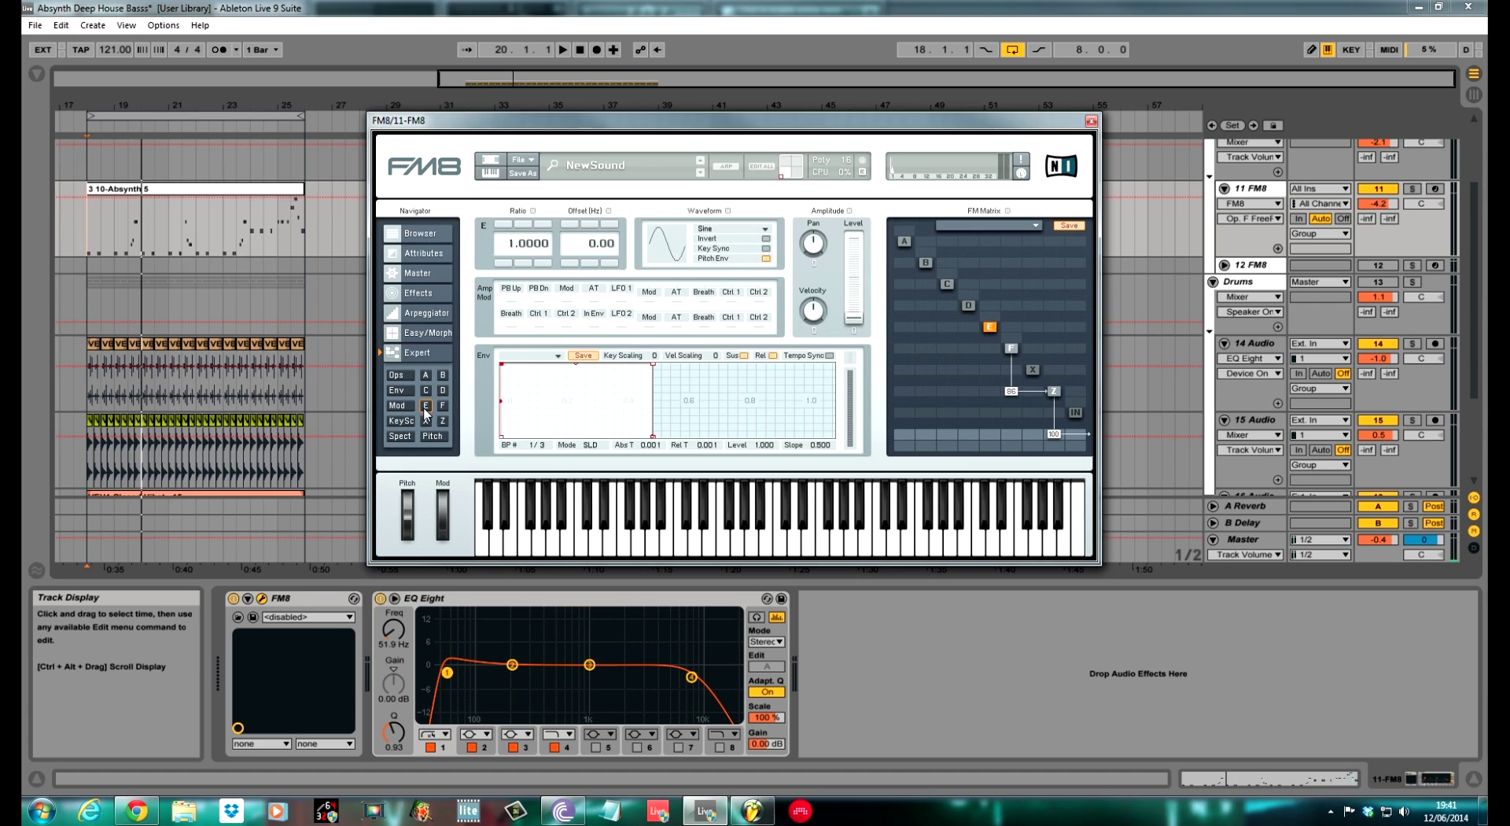
click(397, 375)
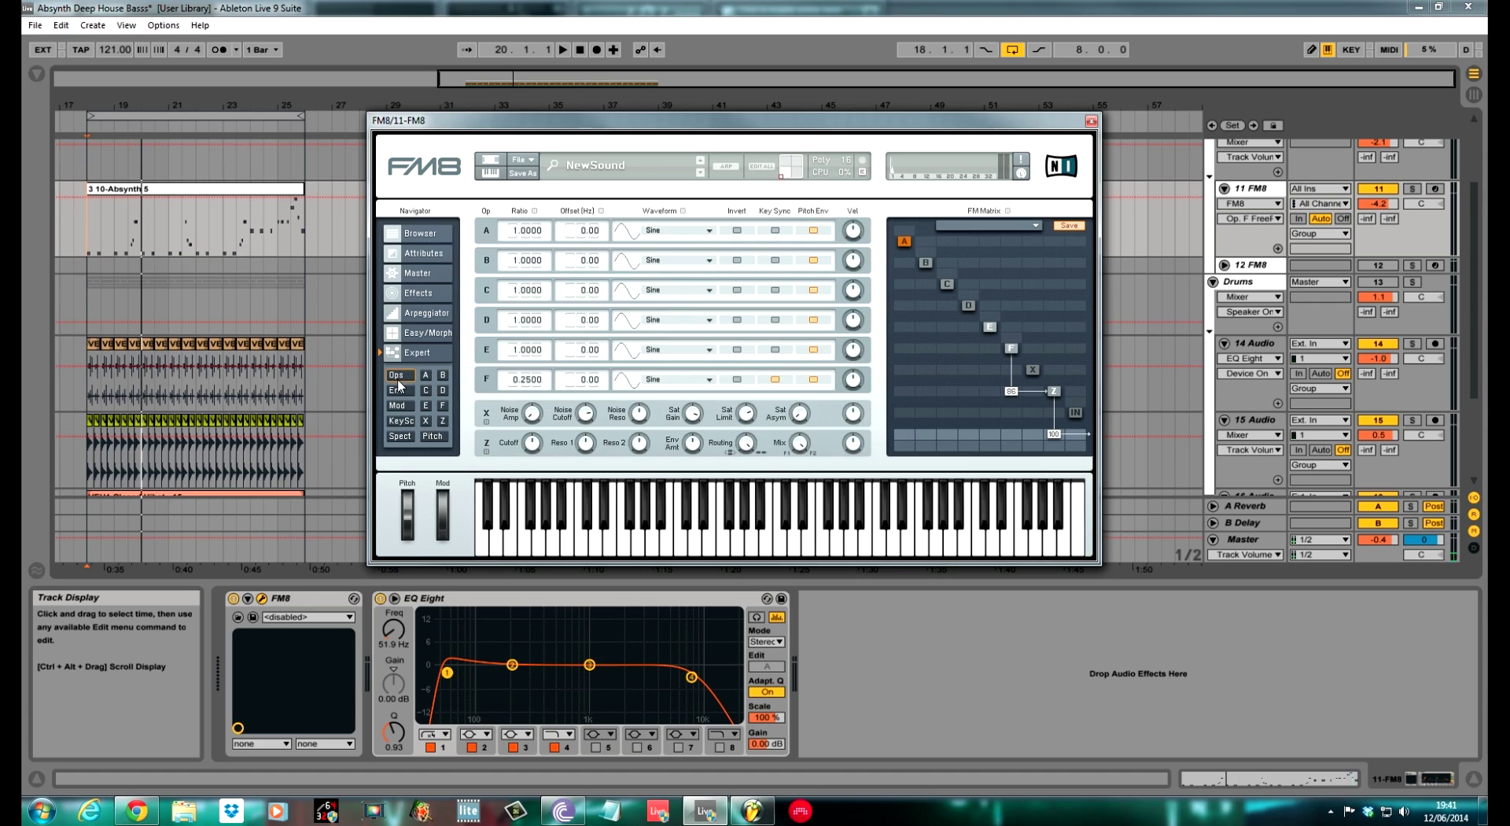
Make operator E a Square wave with ratio 0.2490 and offset 0.08
click(710, 351)
click(658, 207)
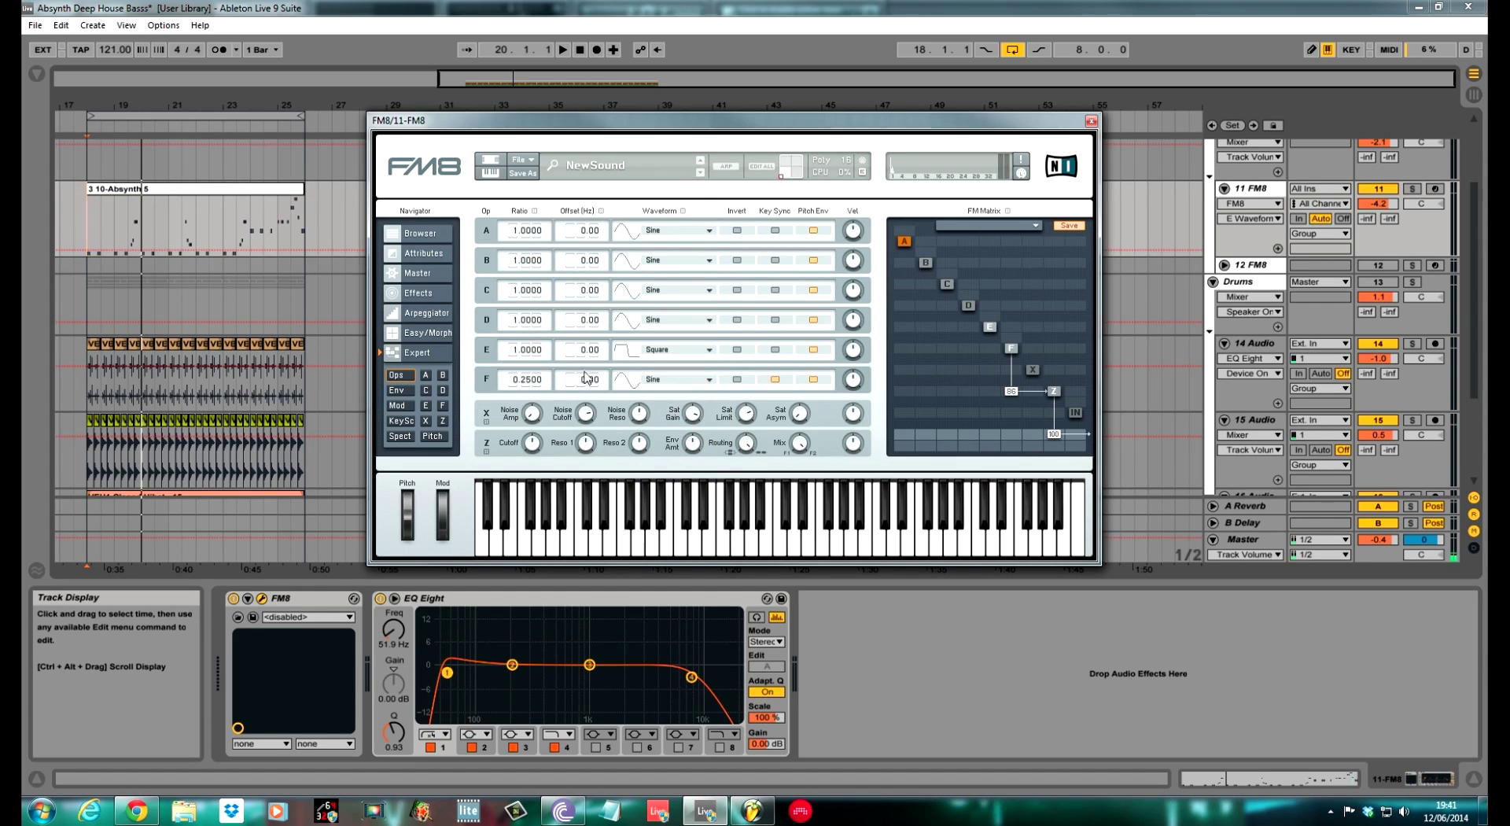
double_click(519, 350)
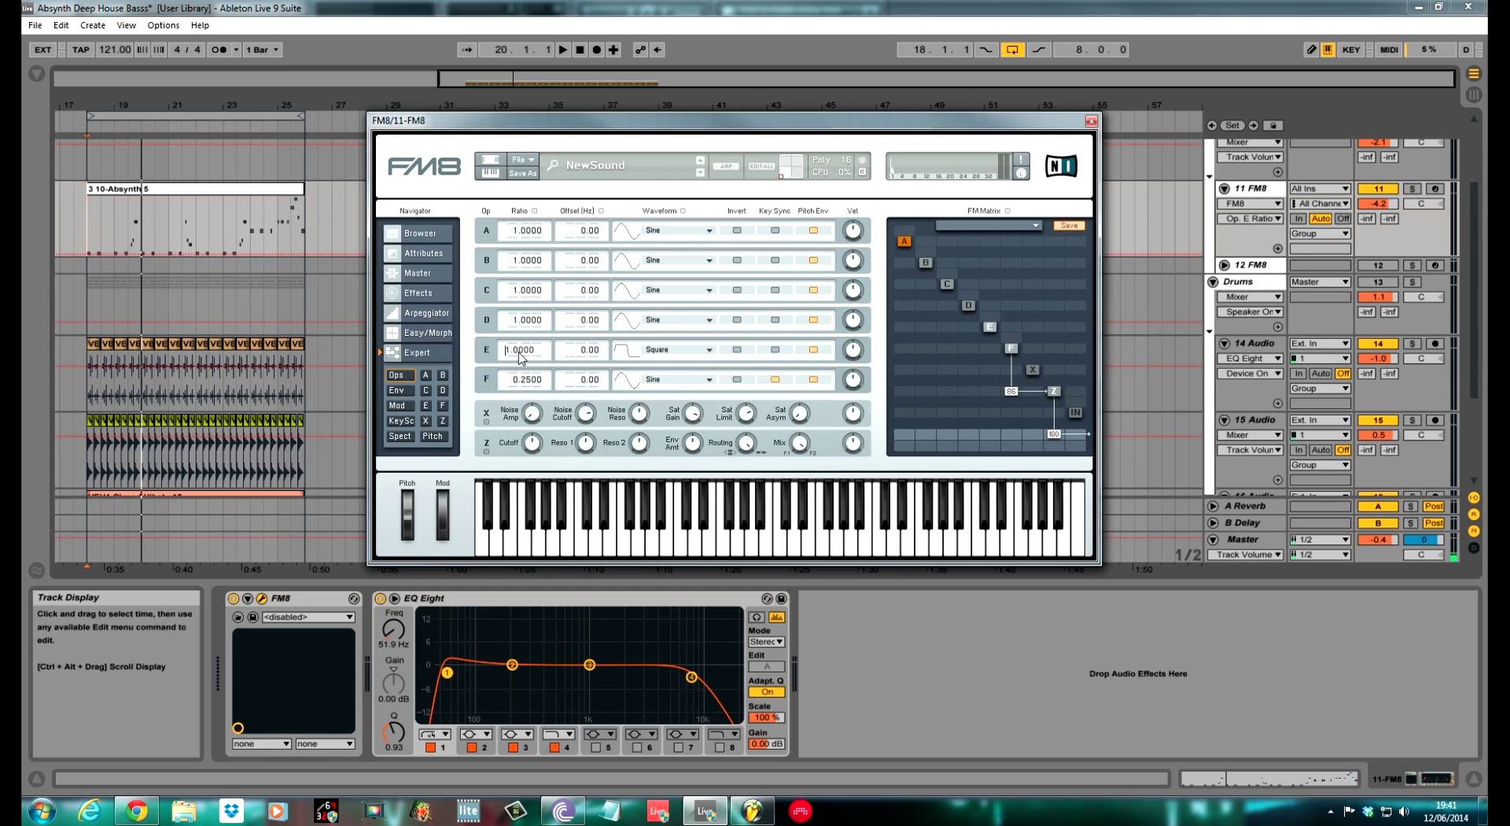
text(0.25)
key(Return)
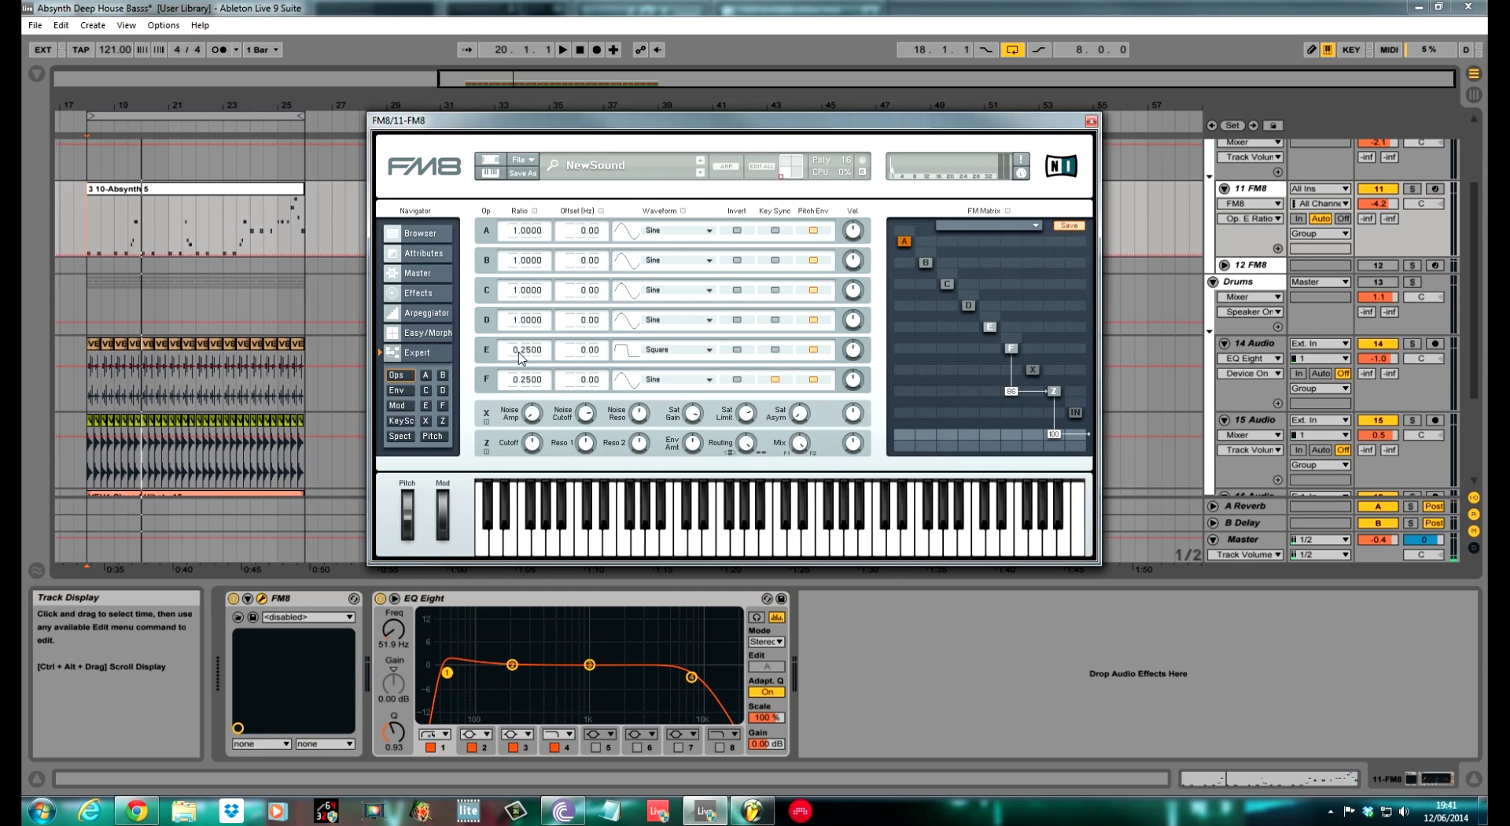
mouse_move(519, 356)
mouse_down()
mouse_move(551, 368)
mouse_move(539, 365)
mouse_up()
drag(598, 357, 600, 352)
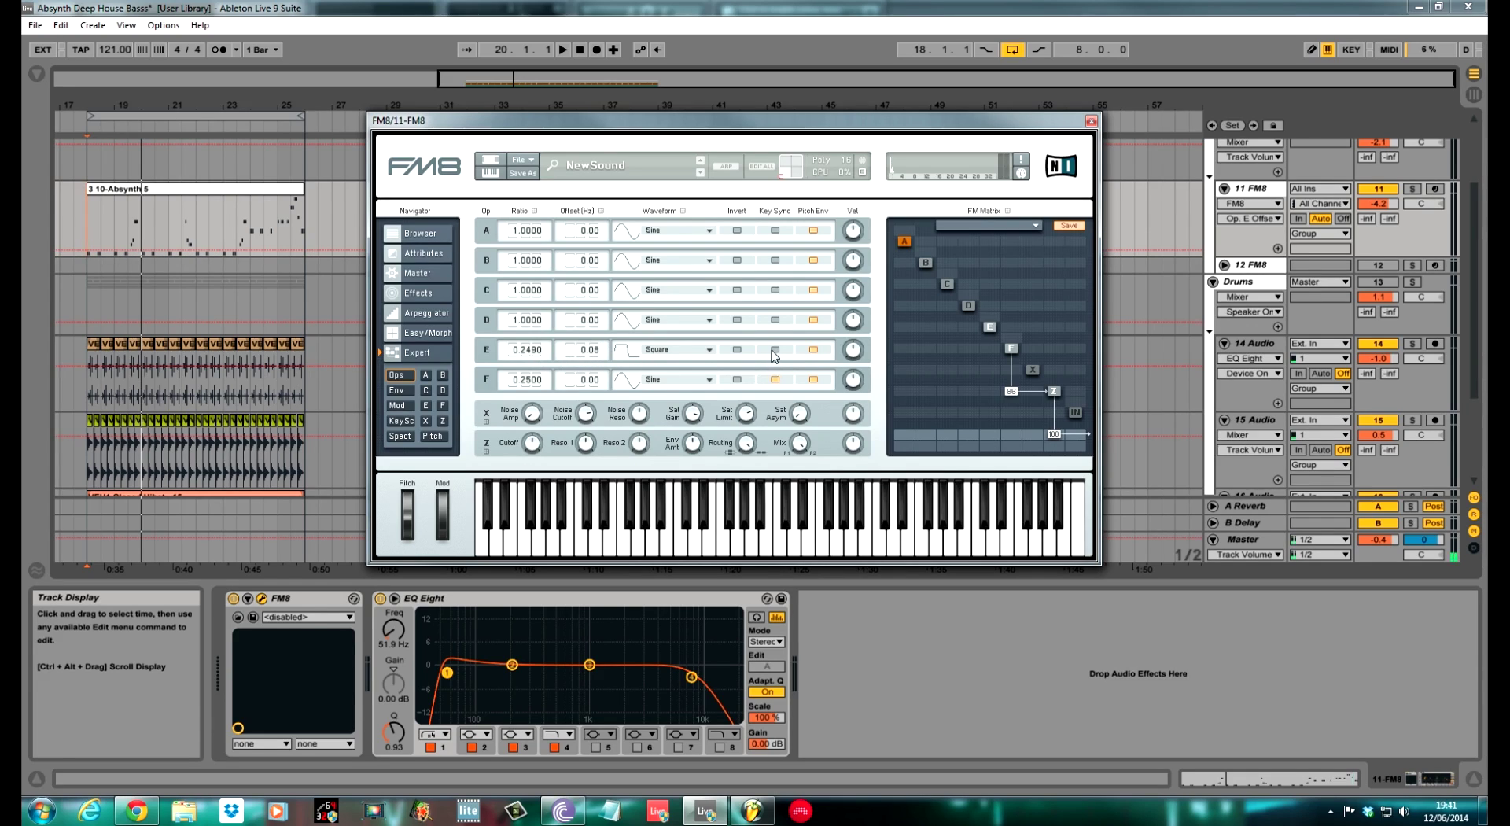
Enable key sync on E, route E into Z at 100 and D into Z at 24, auditioning in between
click(775, 351)
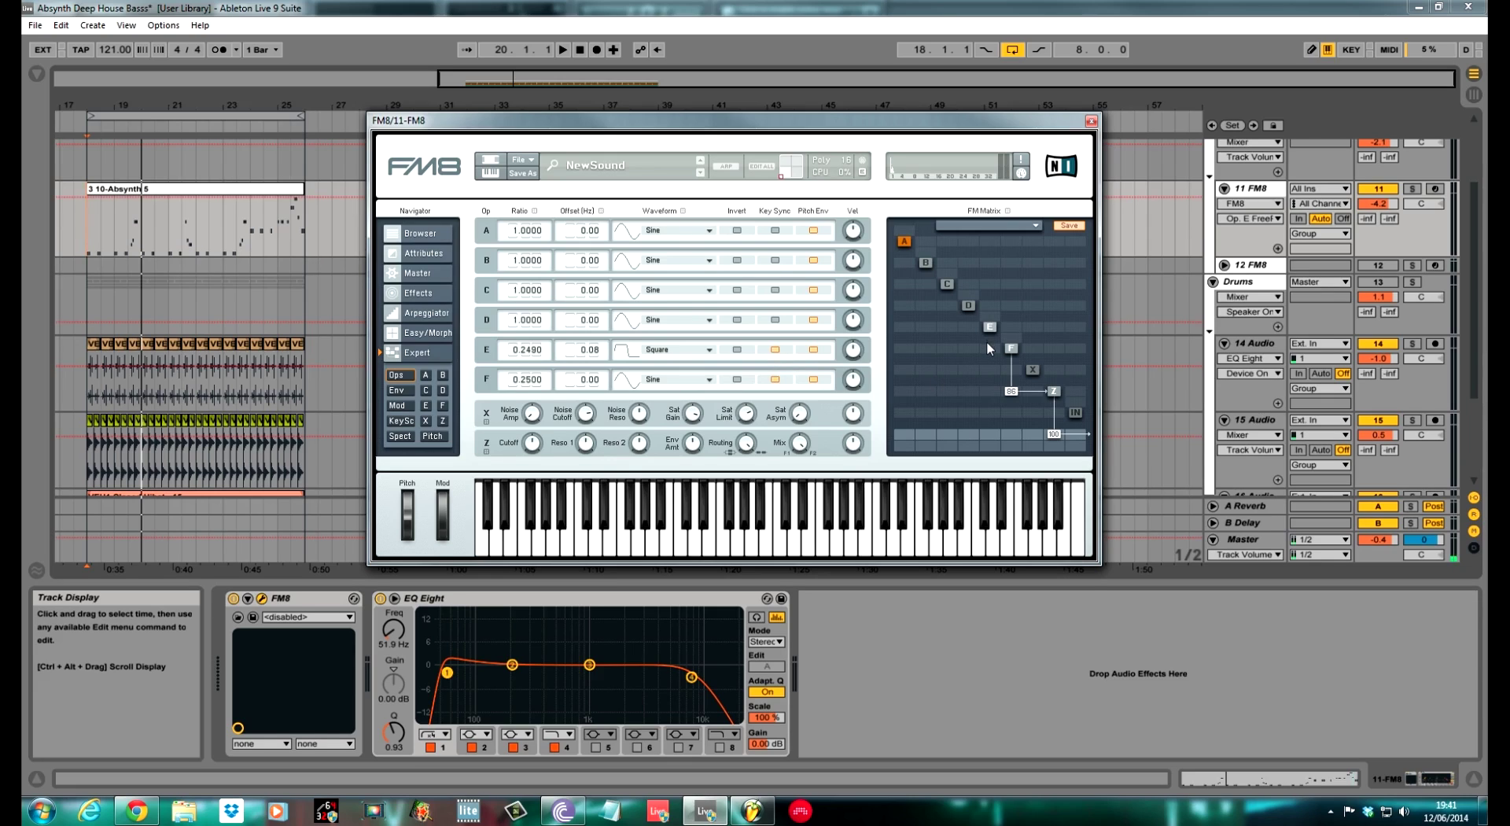
drag(988, 389, 999, 297)
key(space)
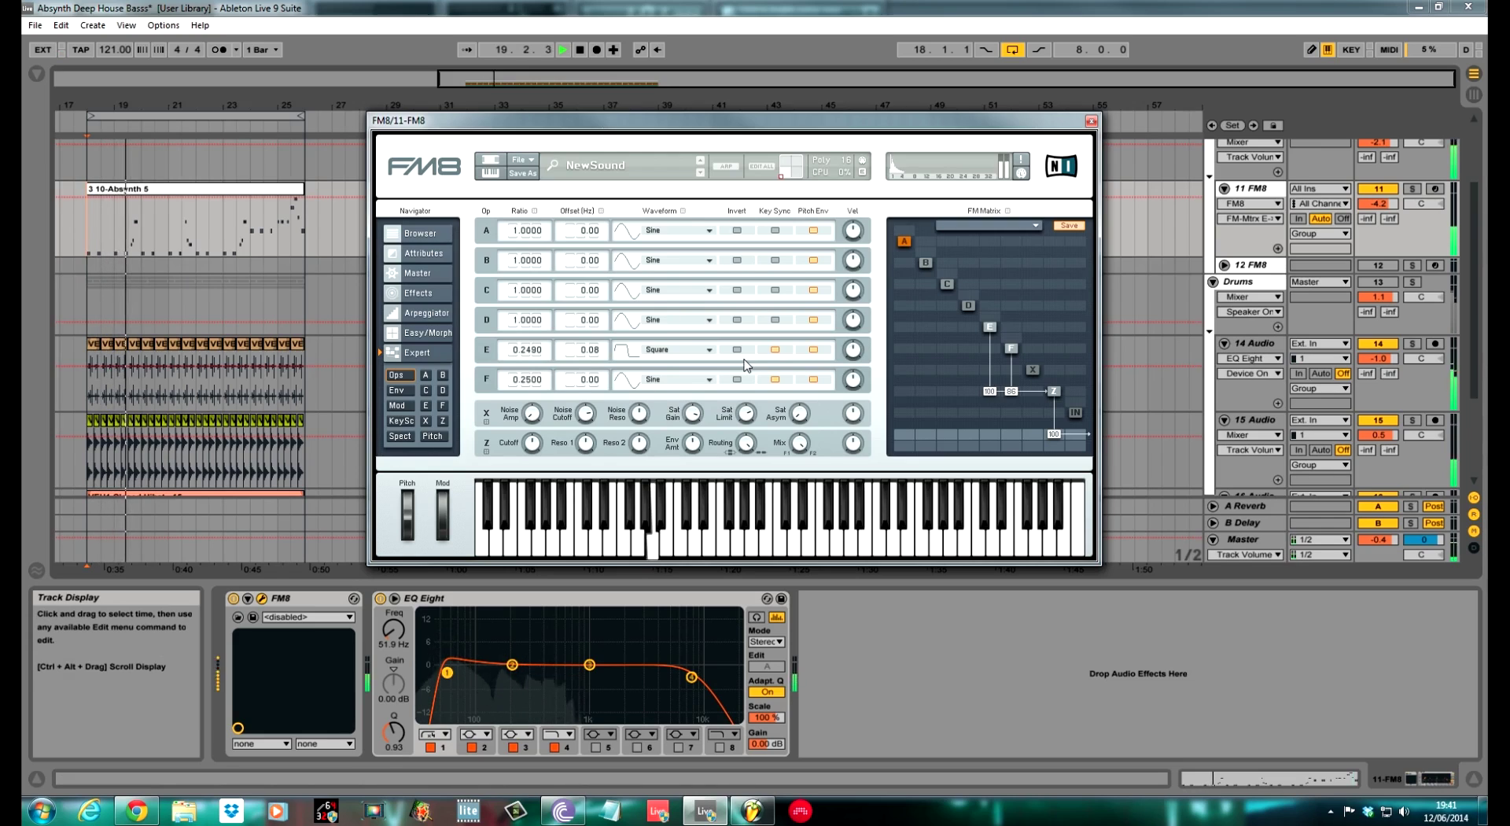
key(space)
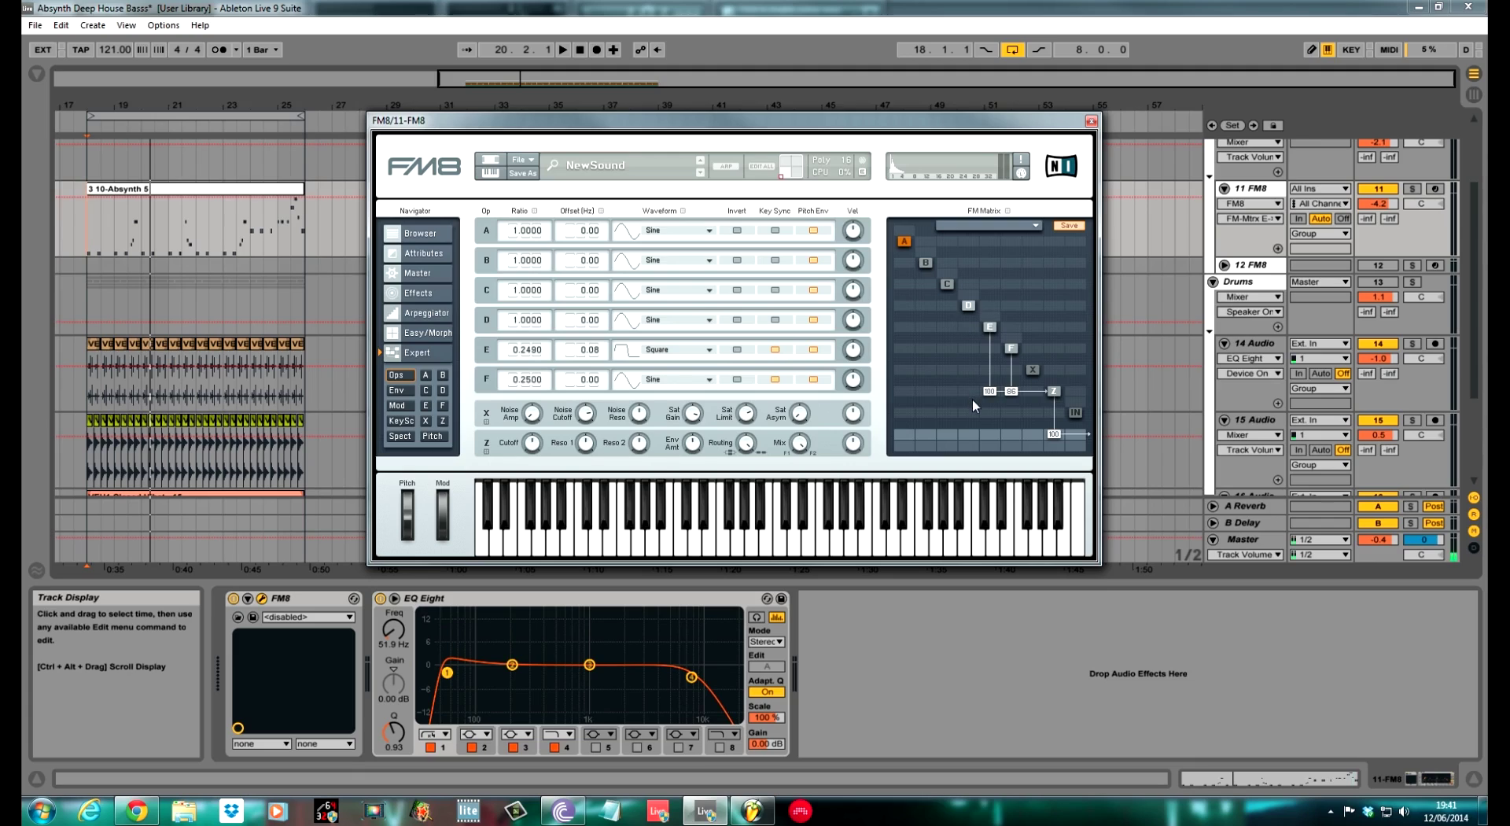
drag(968, 389, 969, 377)
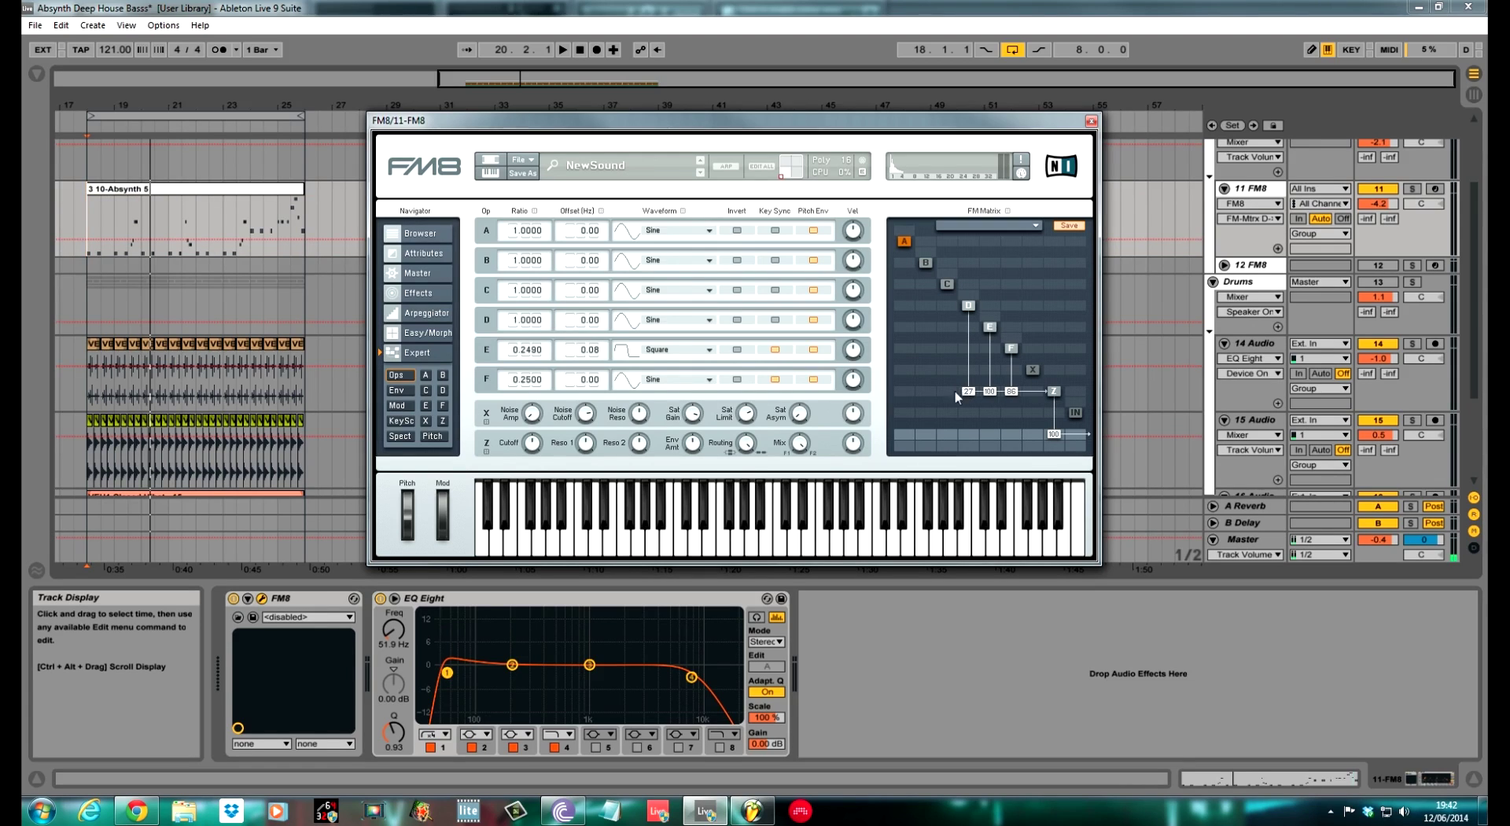
click(709, 320)
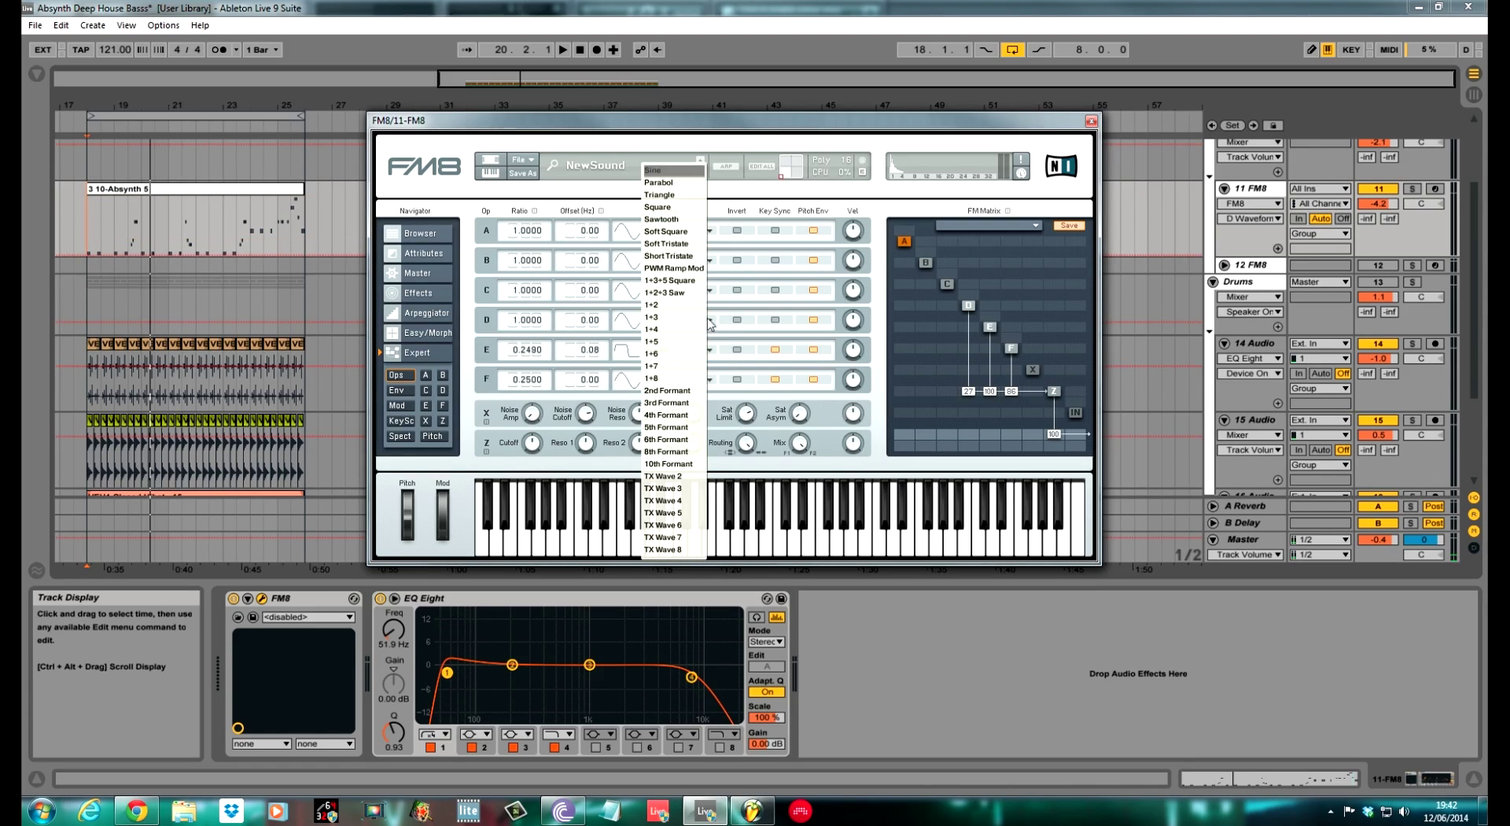
Make operator D a key-synced Sawtooth at ratio 0.25 with −0.20 offset, and route C into Z
click(661, 219)
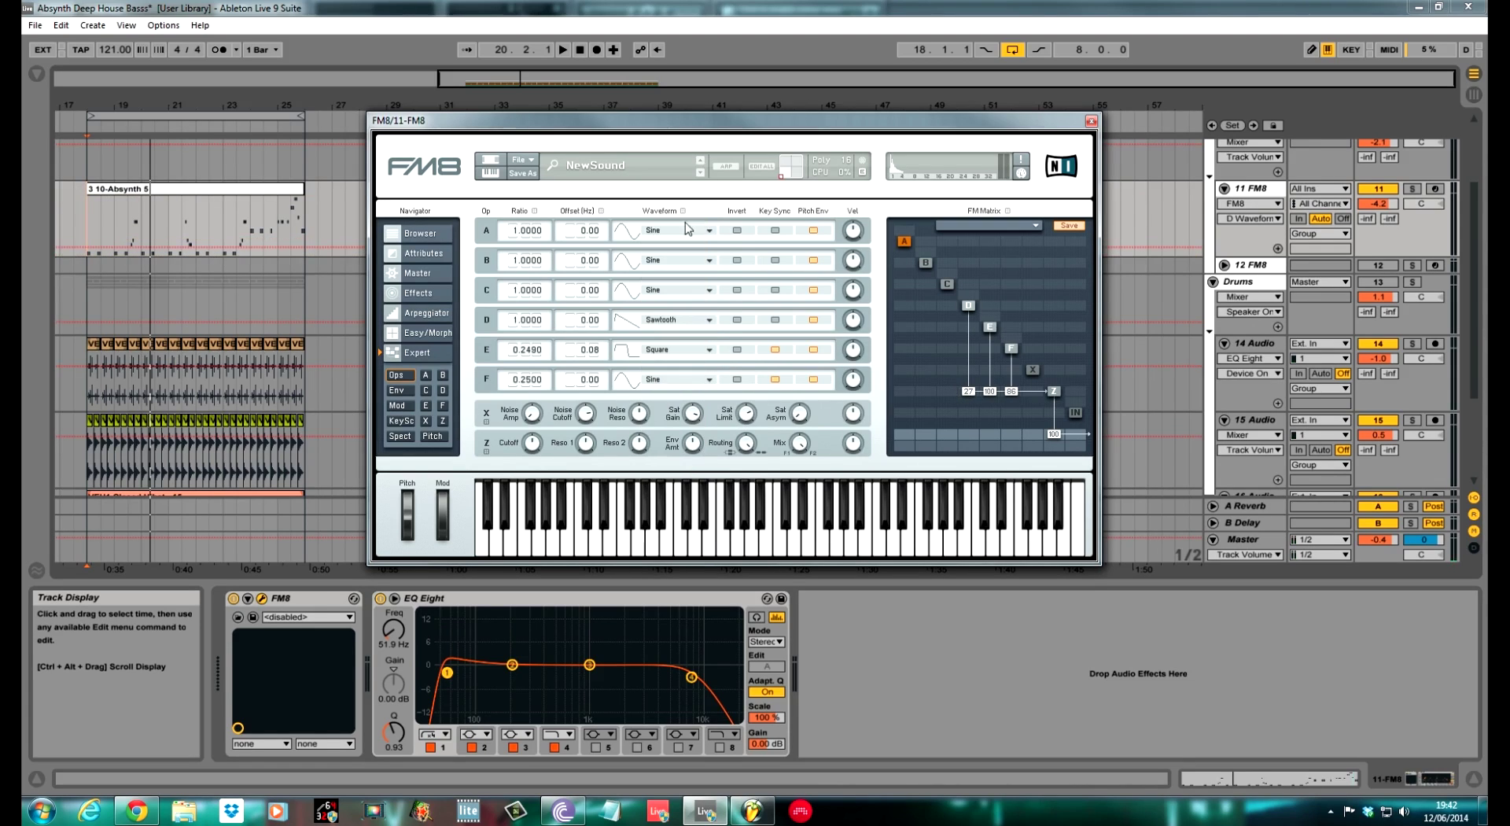
click(774, 319)
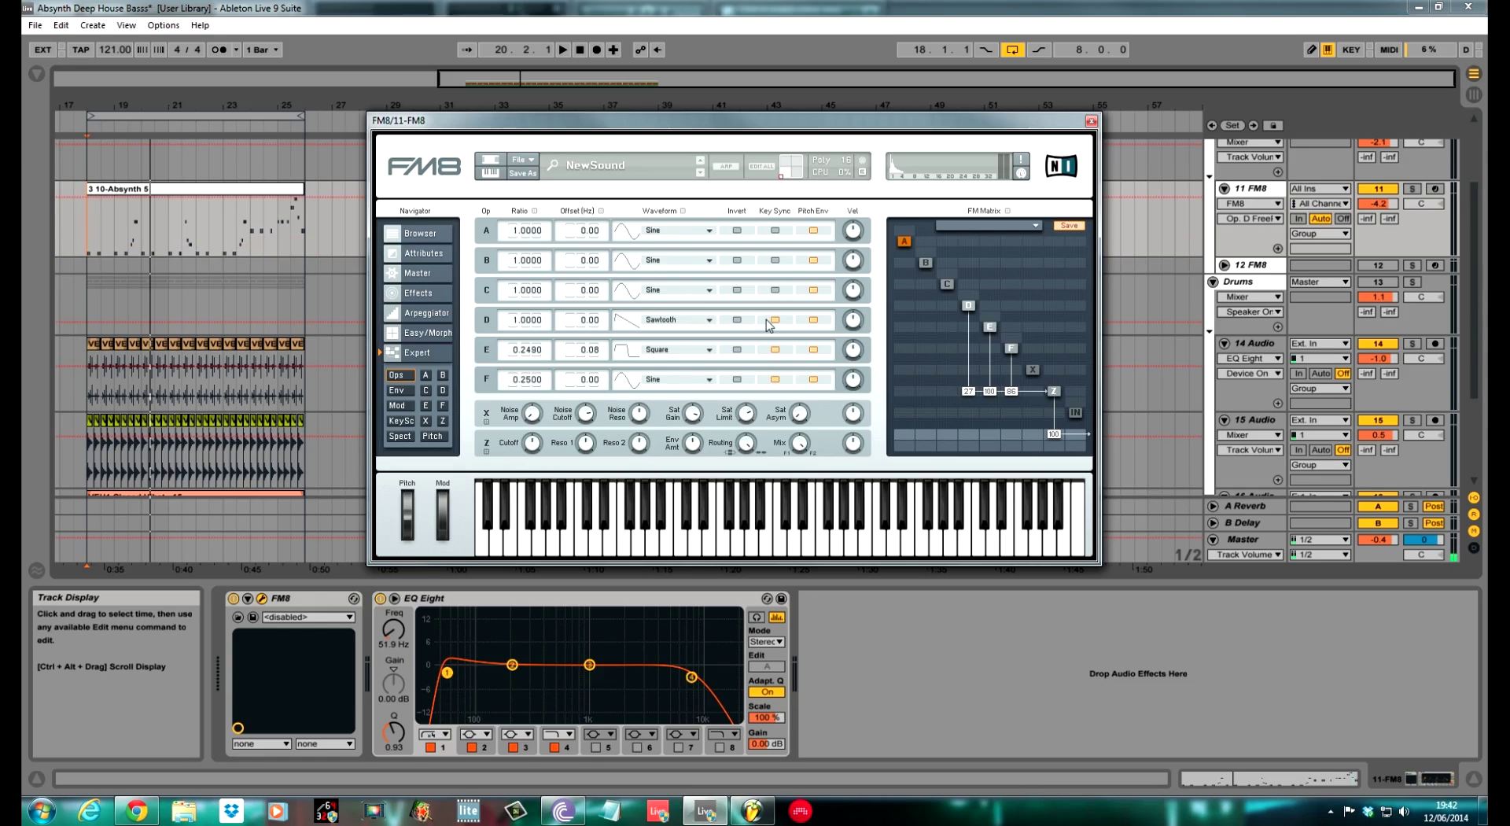
scroll(519, 331, down, 1)
double_click(519, 327)
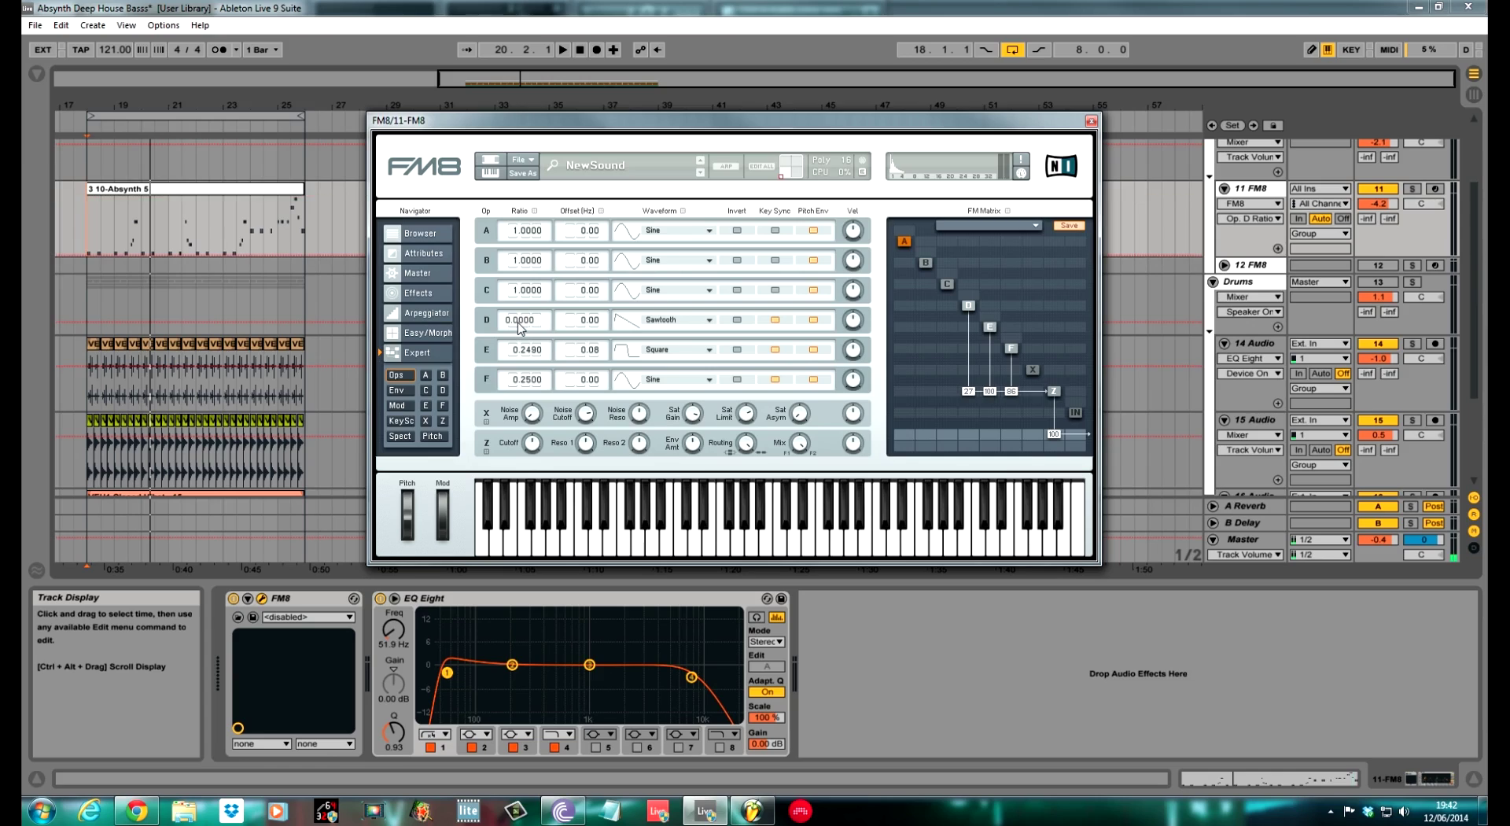
text(0.25)
key(Return)
drag(598, 327, 596, 337)
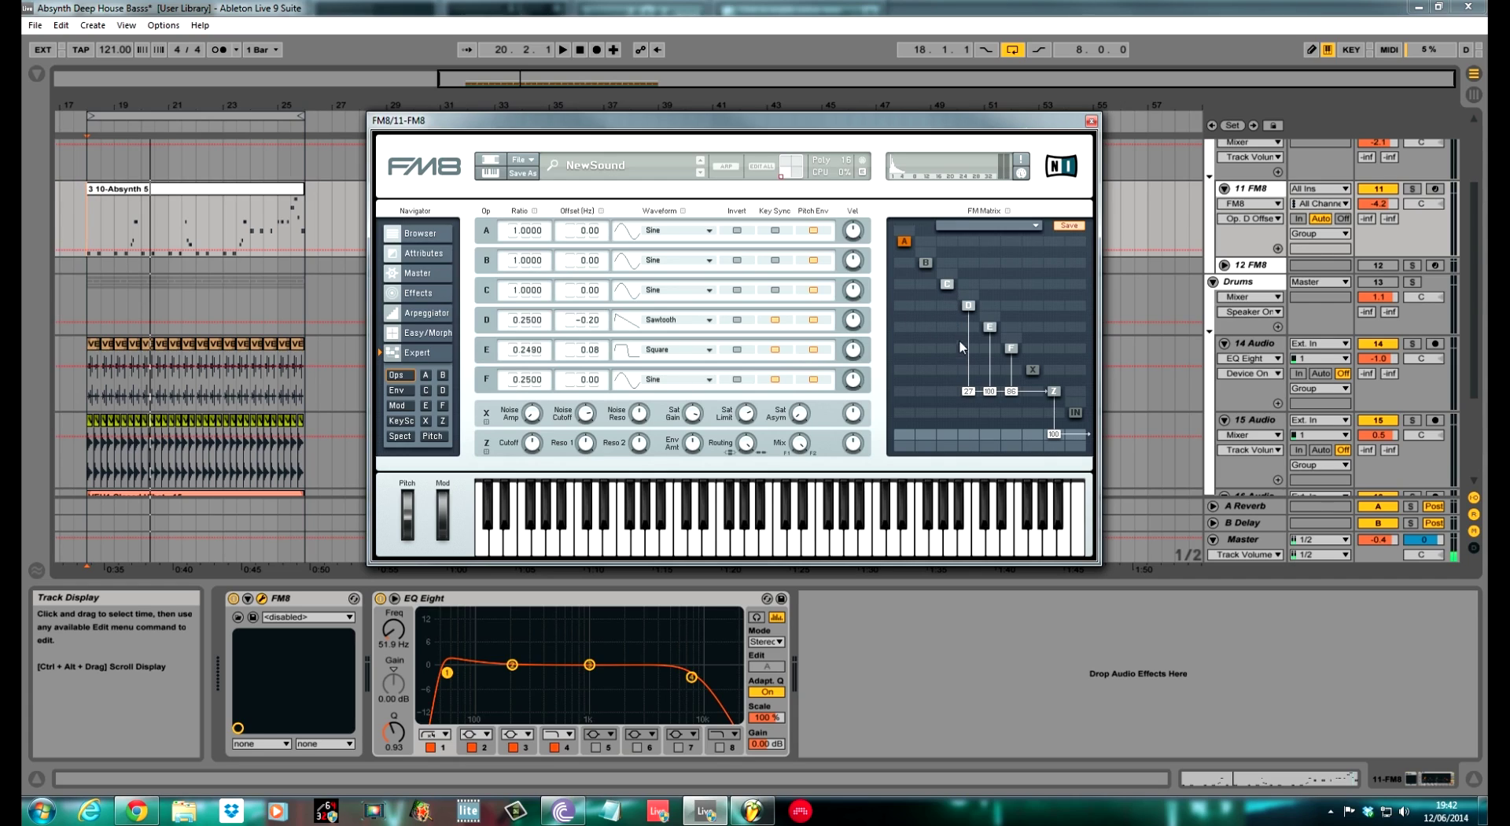
drag(951, 393, 950, 352)
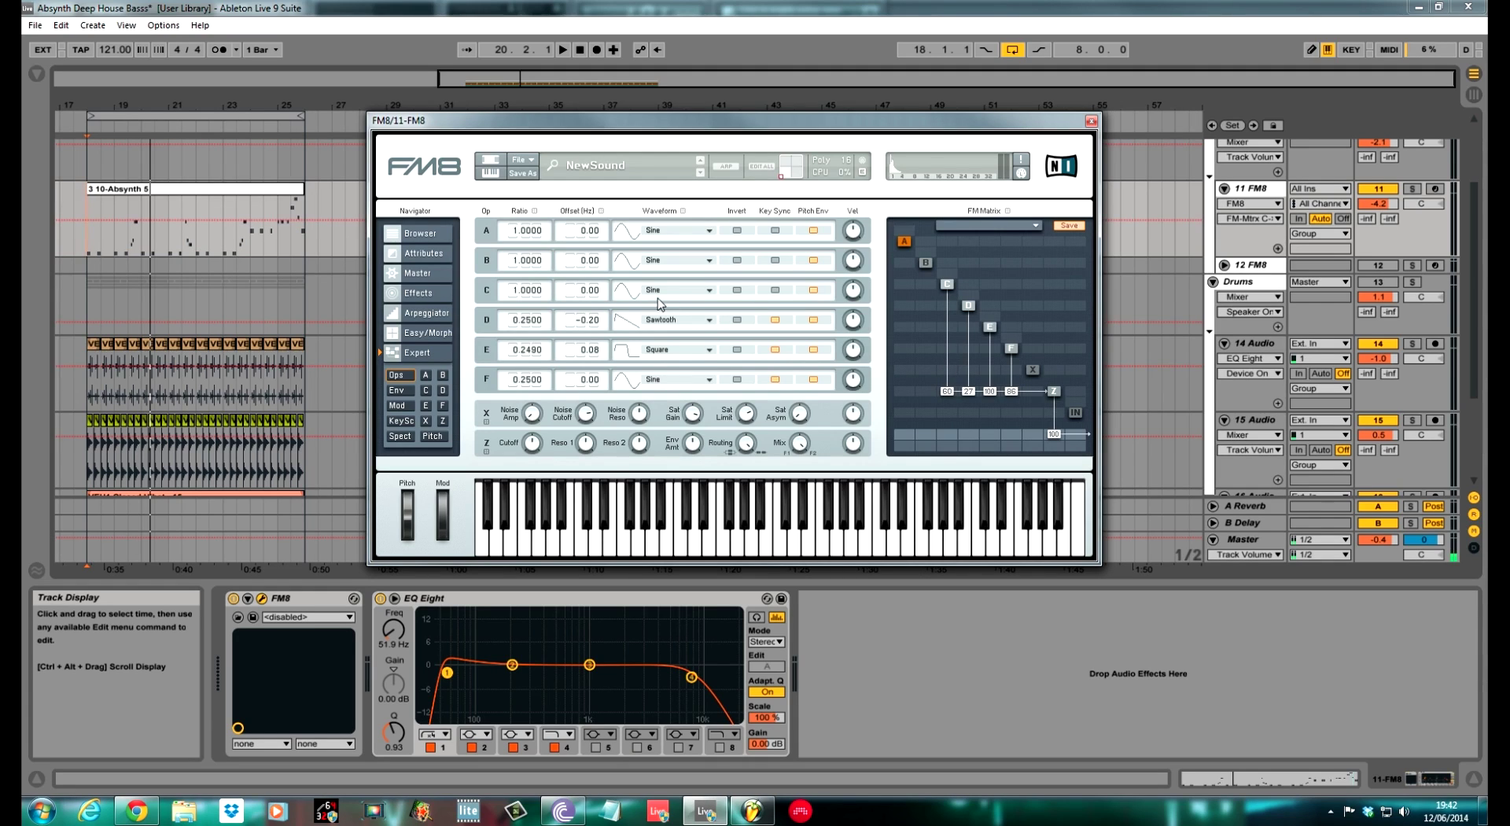
Set operator C's ratio to 0.5, toggle its key sync, and audition the bass
click(517, 298)
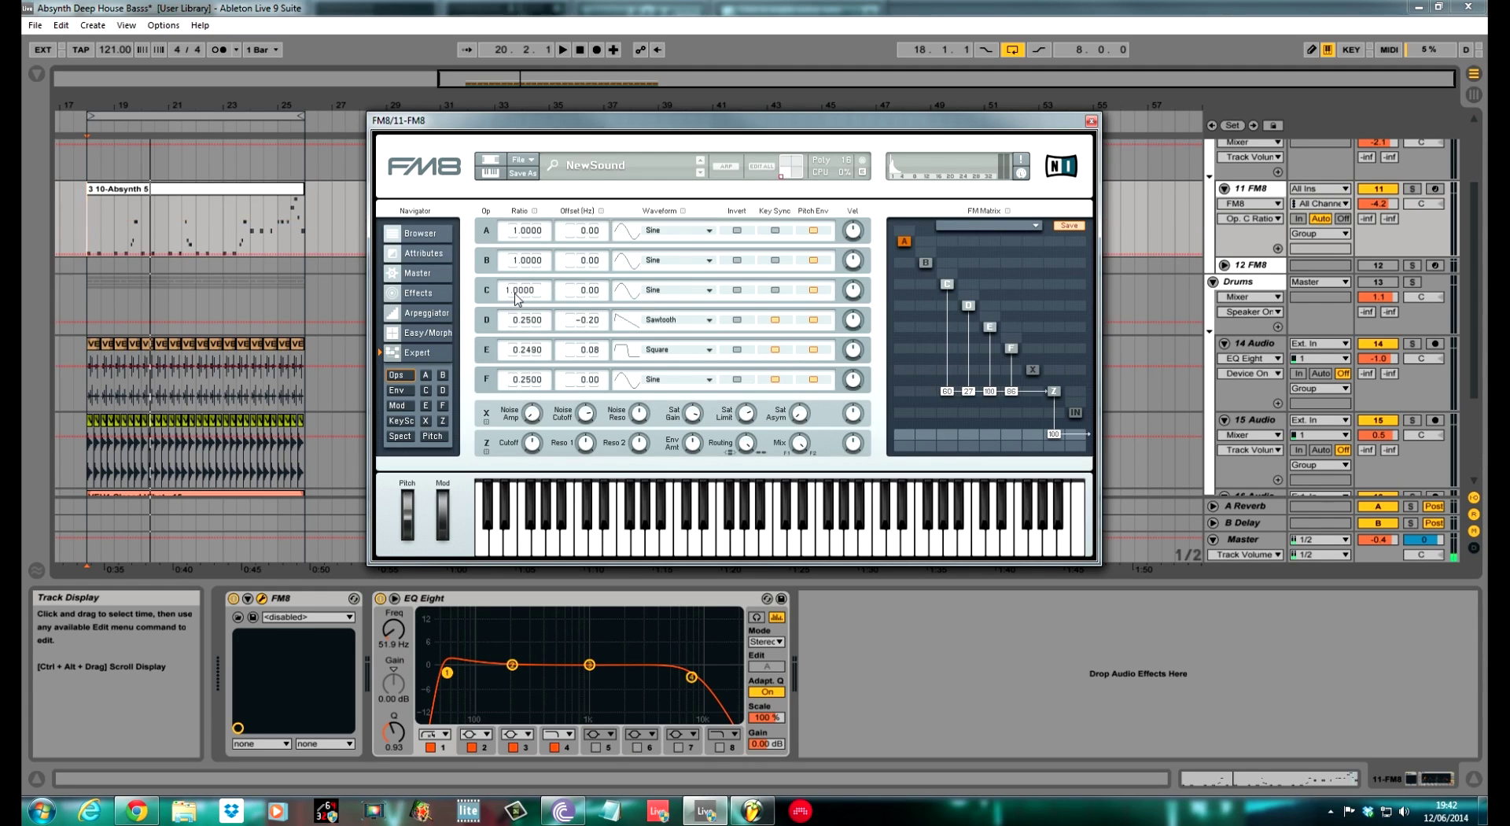
text(0.5)
key(Return)
click(775, 290)
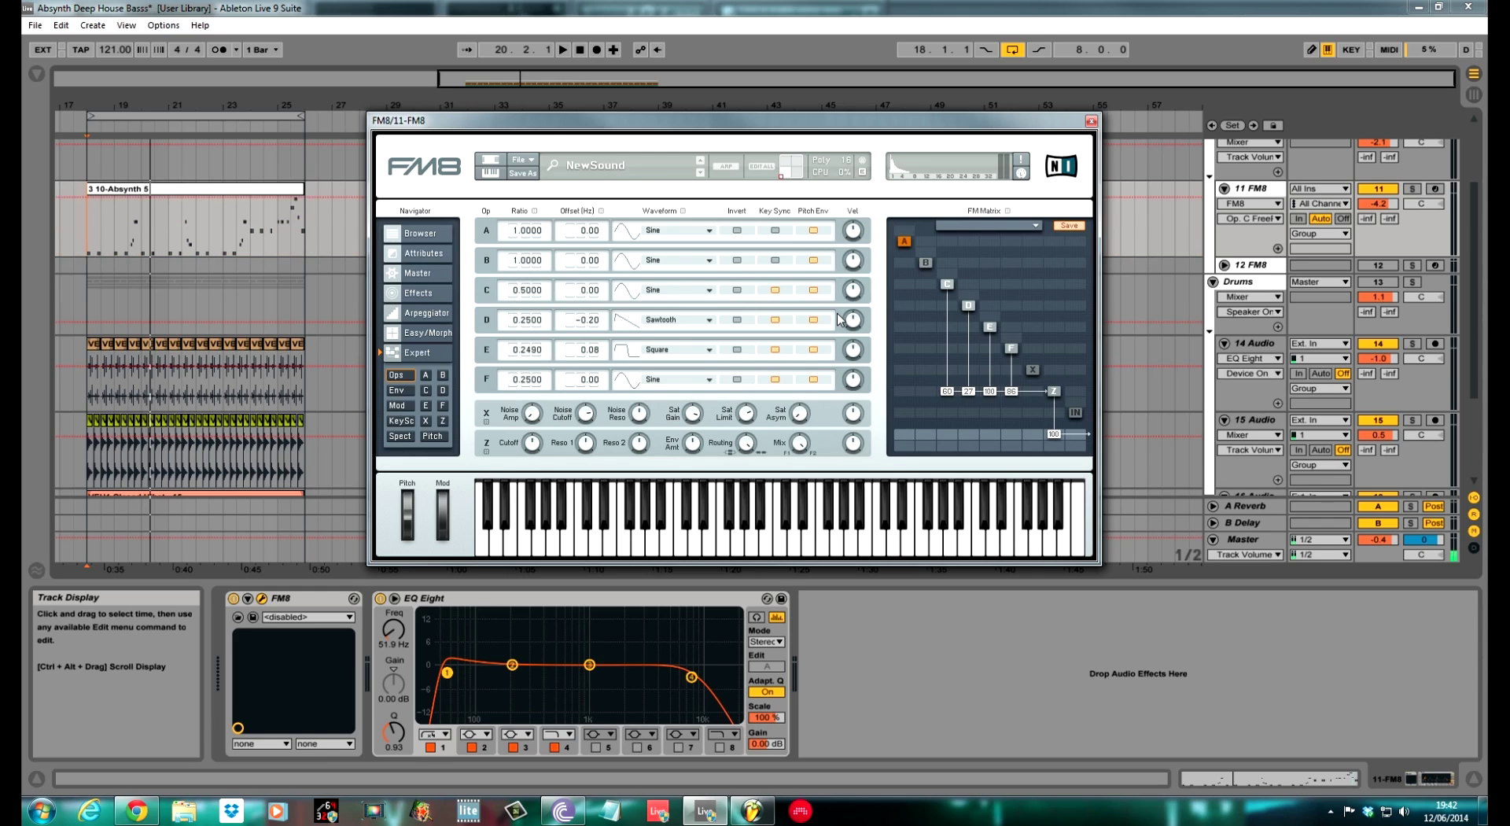
key(space)
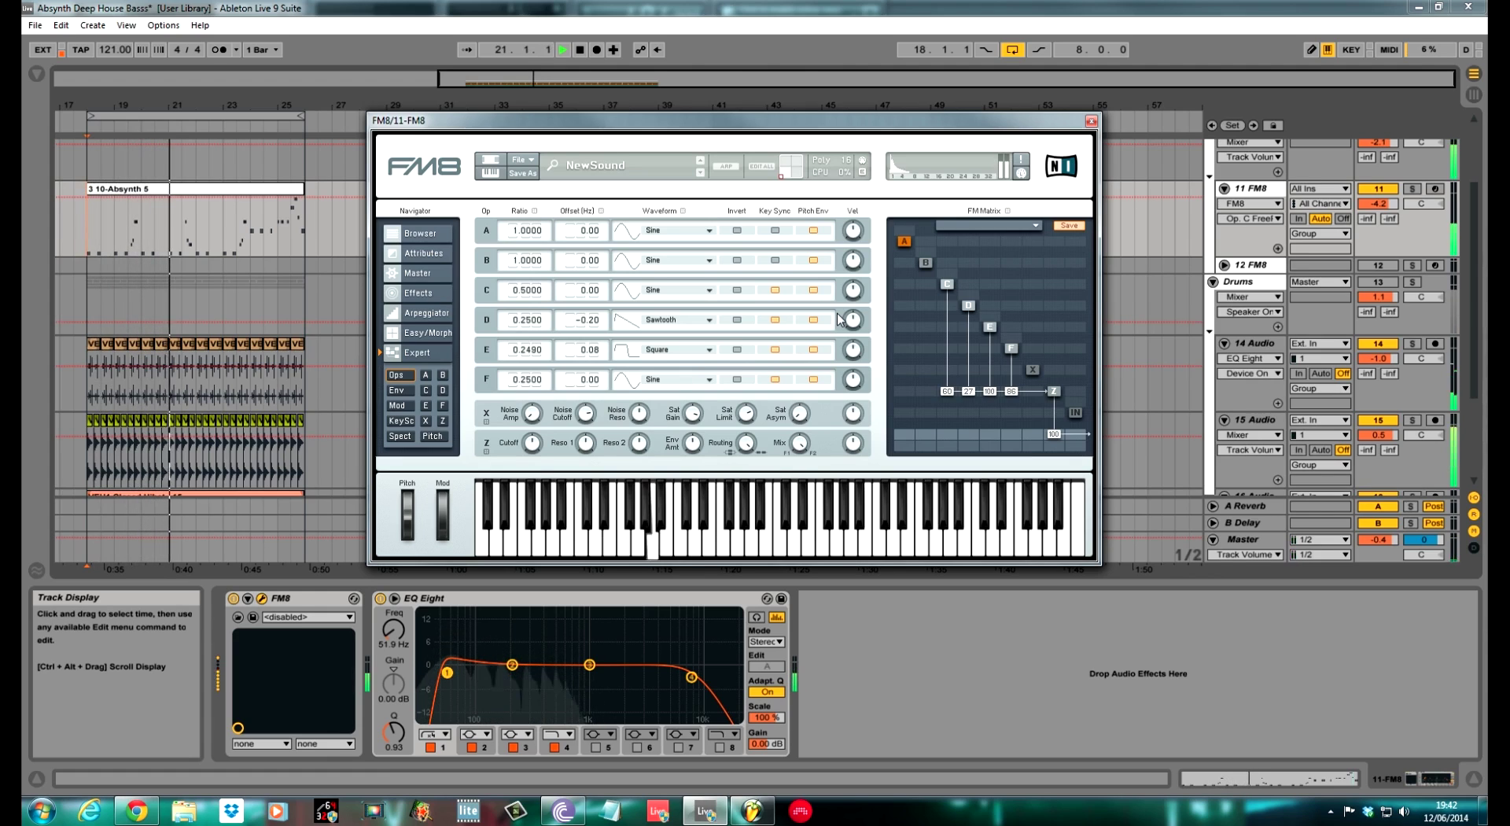
key(space)
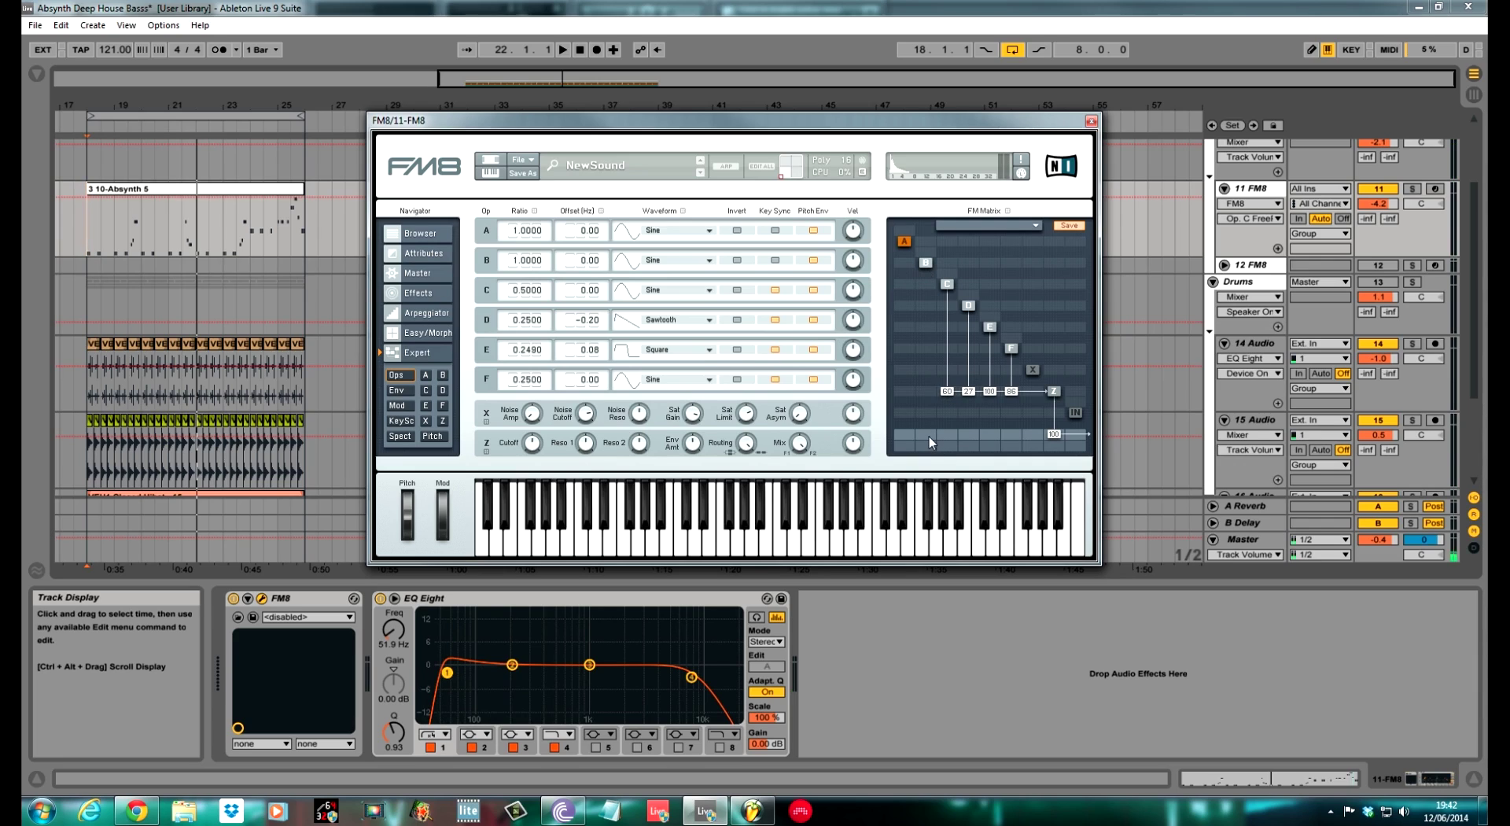
Send operator B directly to the output at 44 and toggle B's key sync
drag(928, 435, 928, 409)
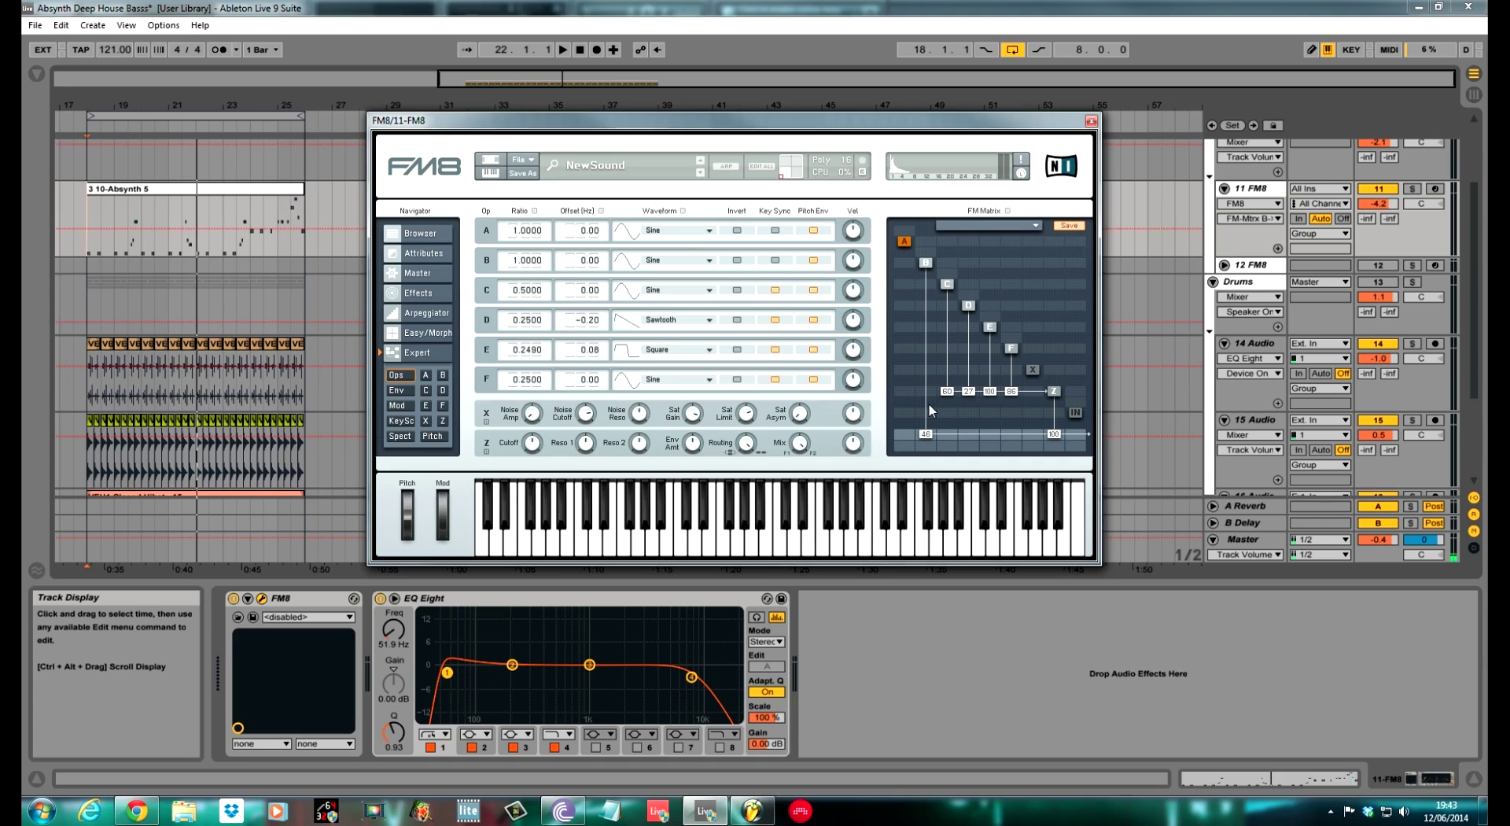
drag(928, 405, 928, 406)
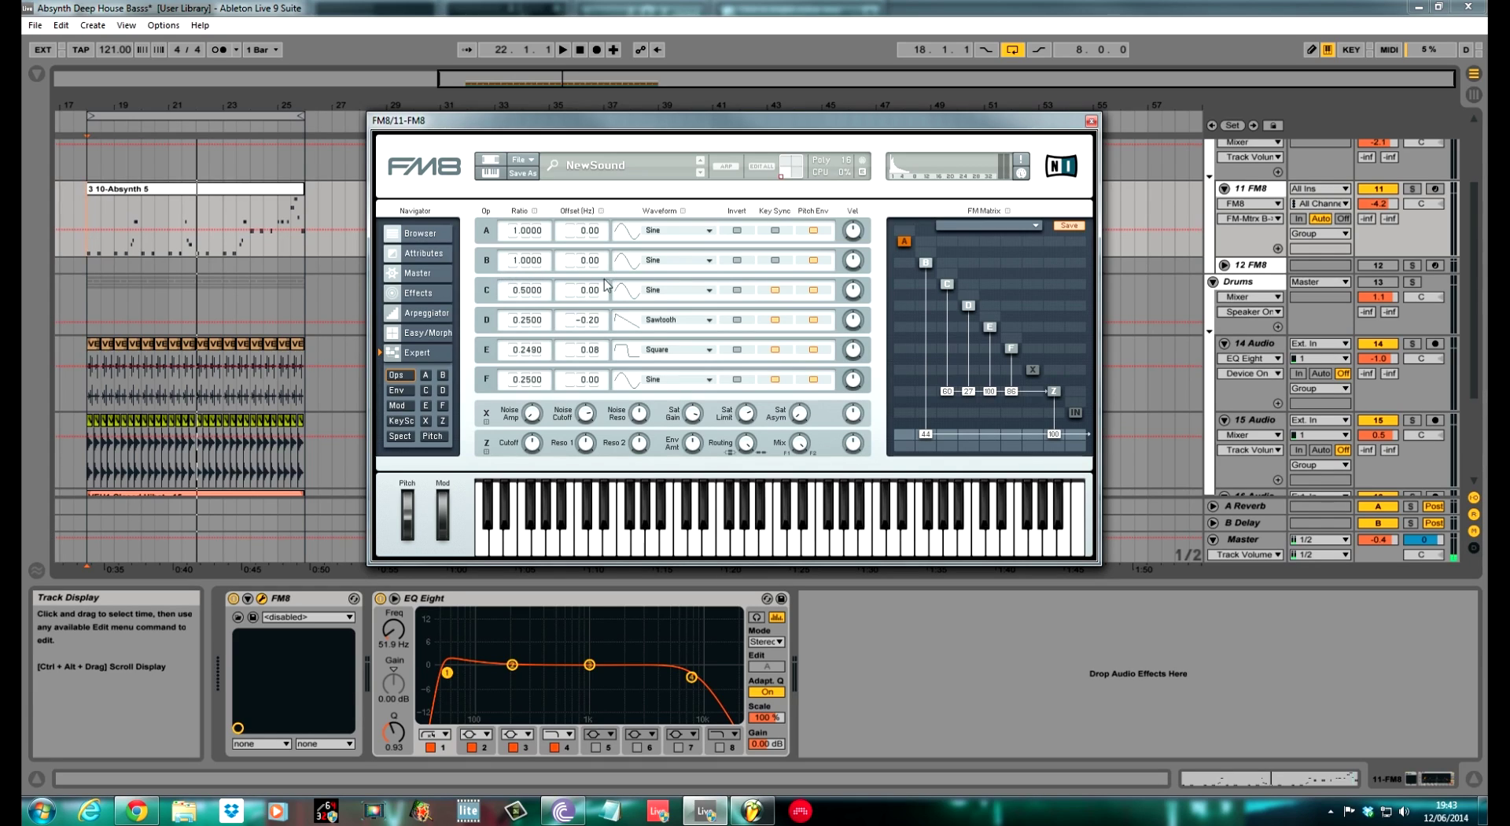
click(775, 261)
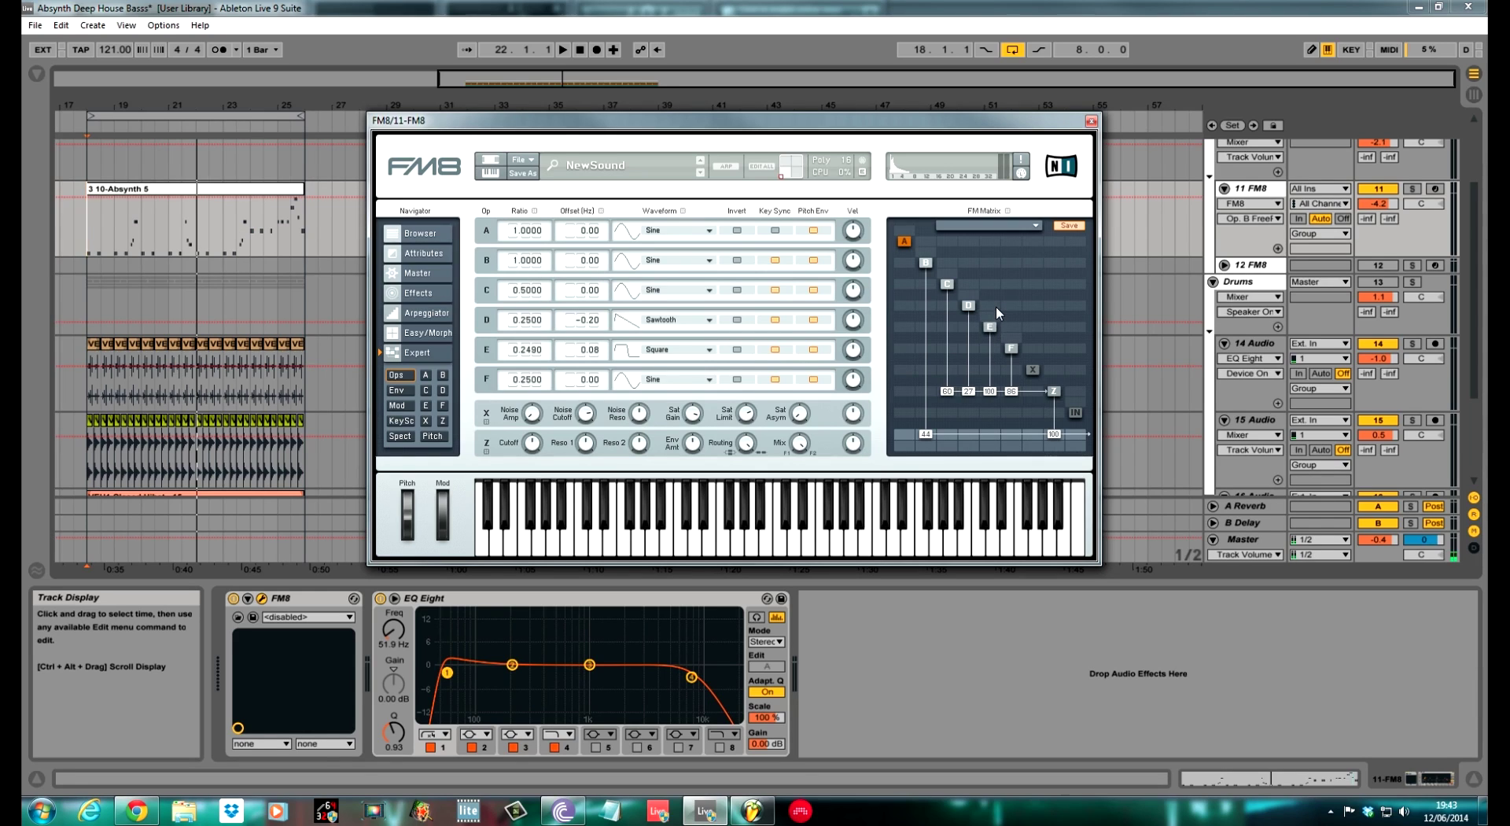
Add E→D and C→B modulation in the FM matrix, then audition the bass
drag(996, 306, 997, 309)
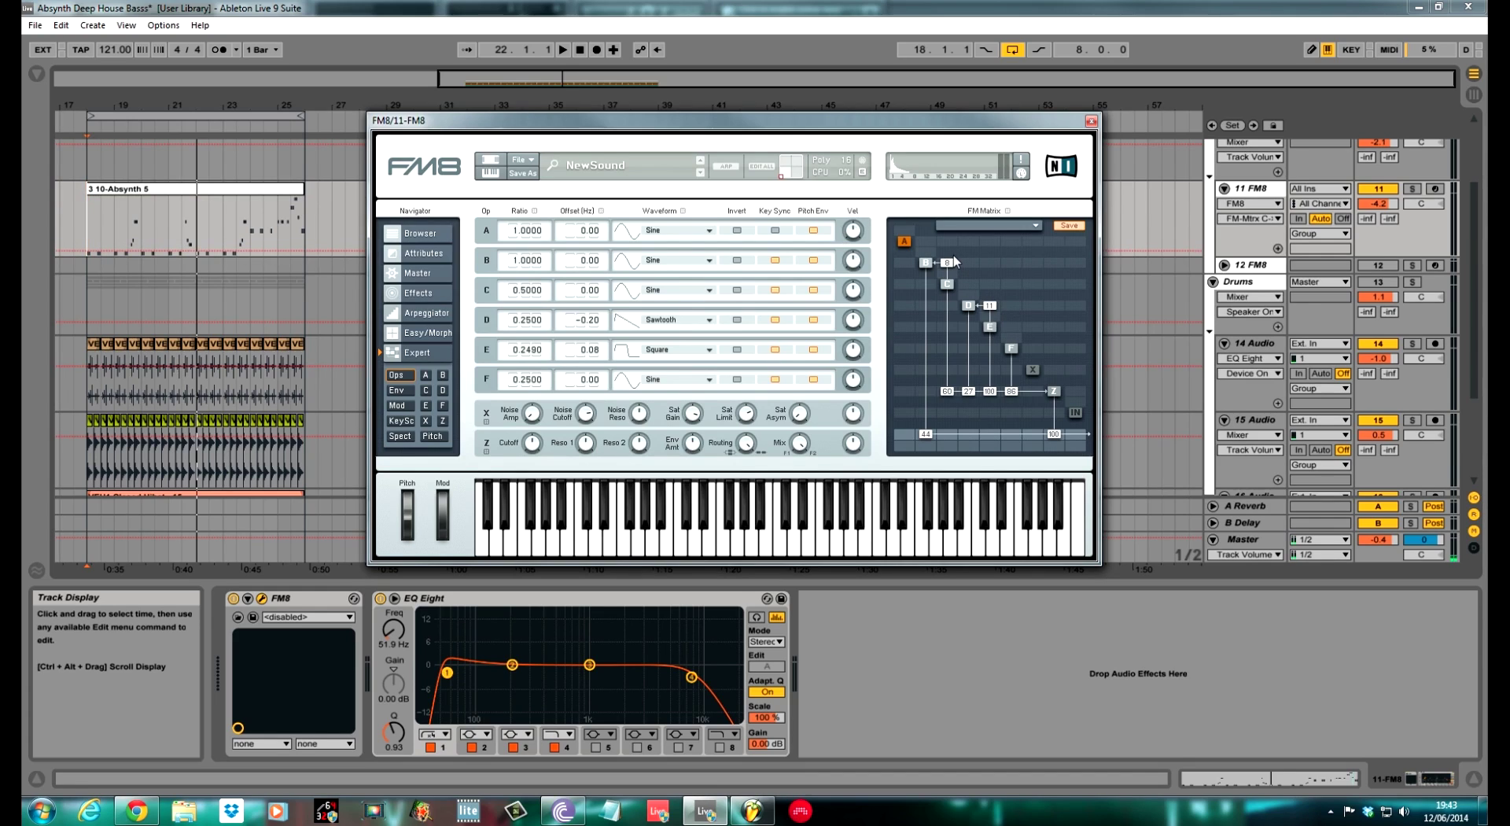
drag(955, 261, 955, 259)
key(space)
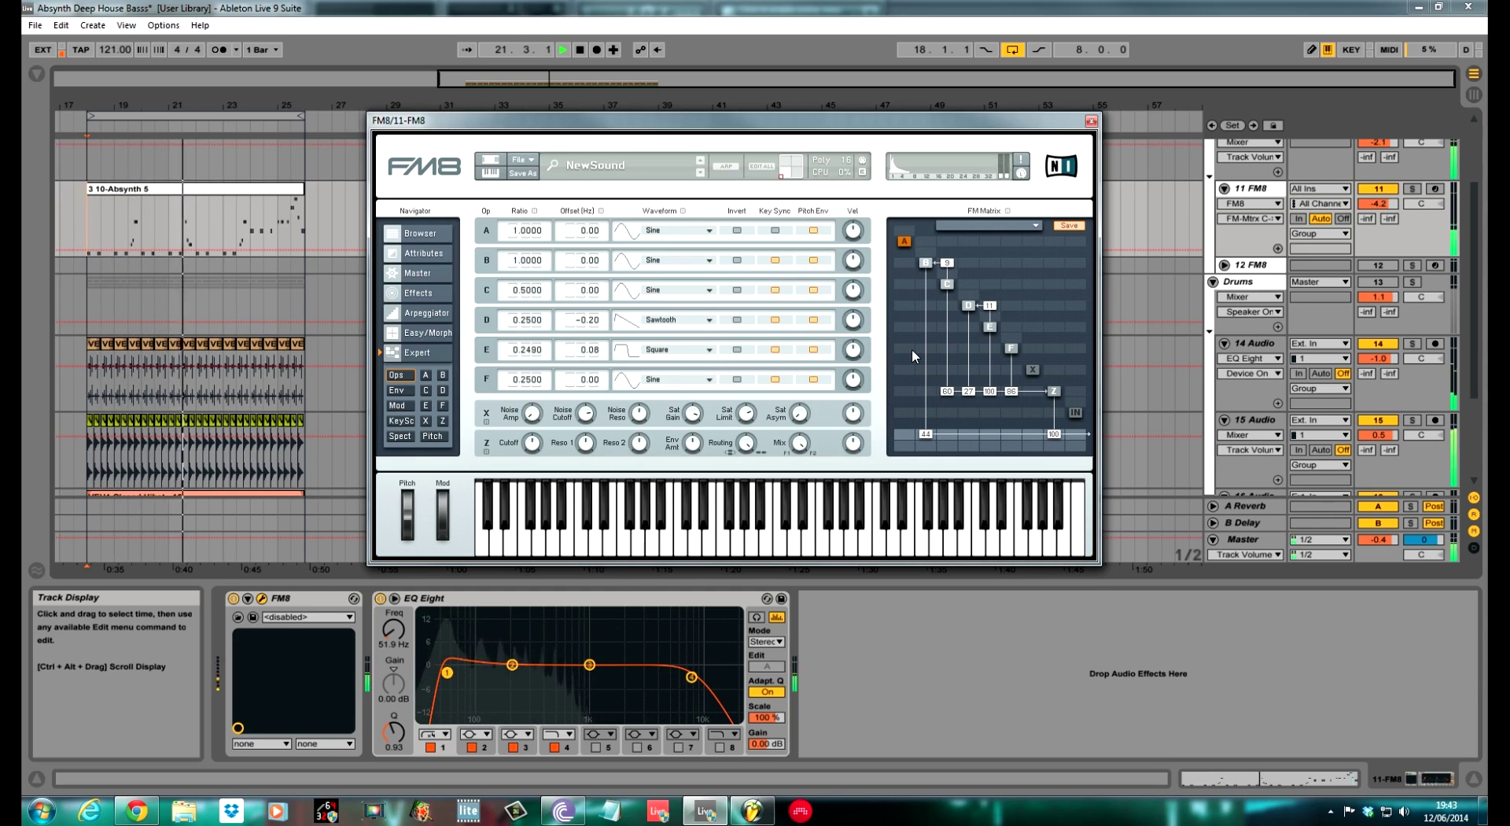
key(space)
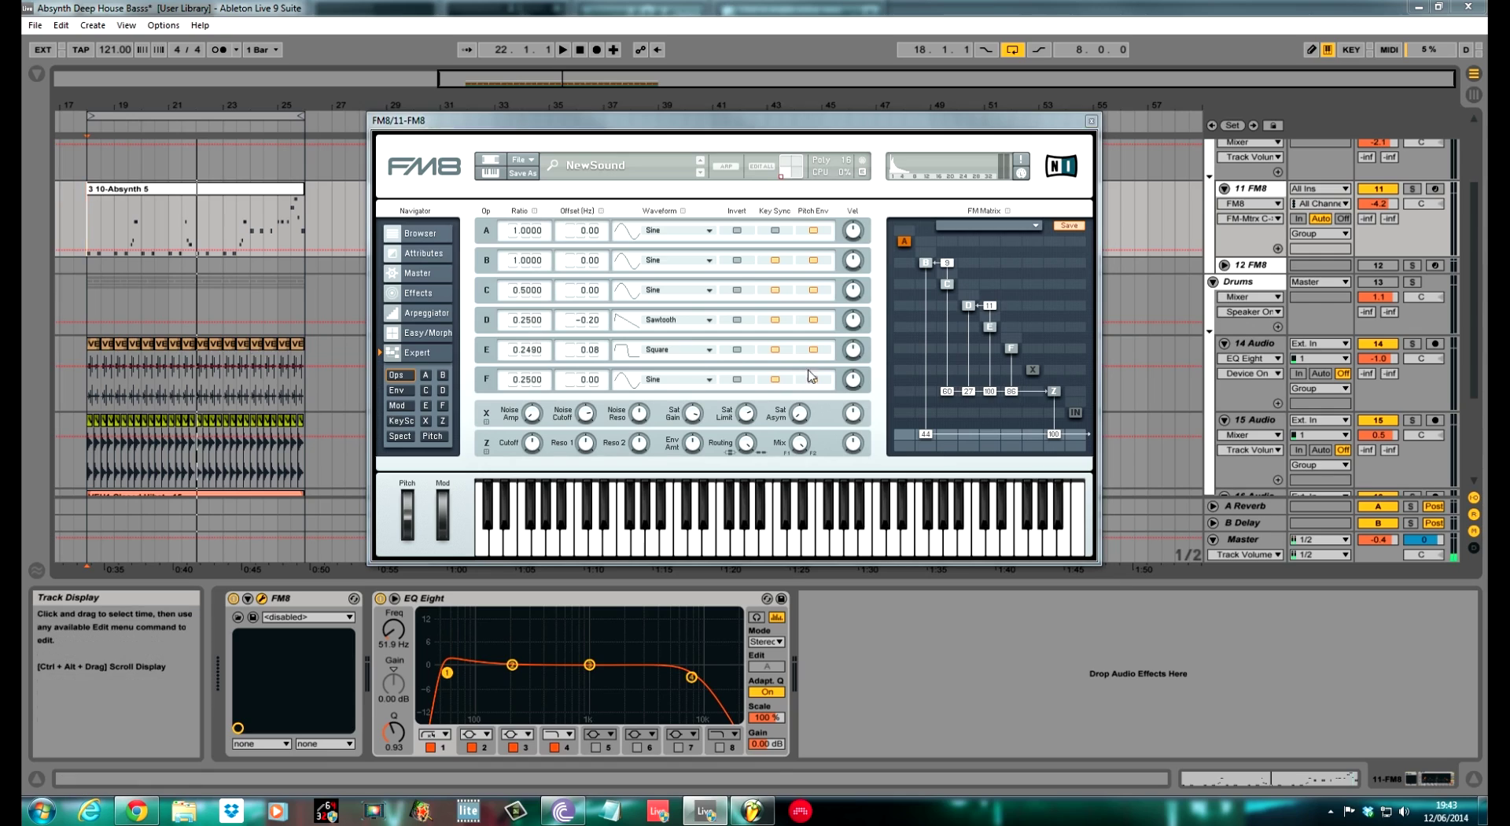
Lower Filter 1 cutoff, adjust its mode, set Spread to 100 and Mix to about 53, then audition
click(444, 421)
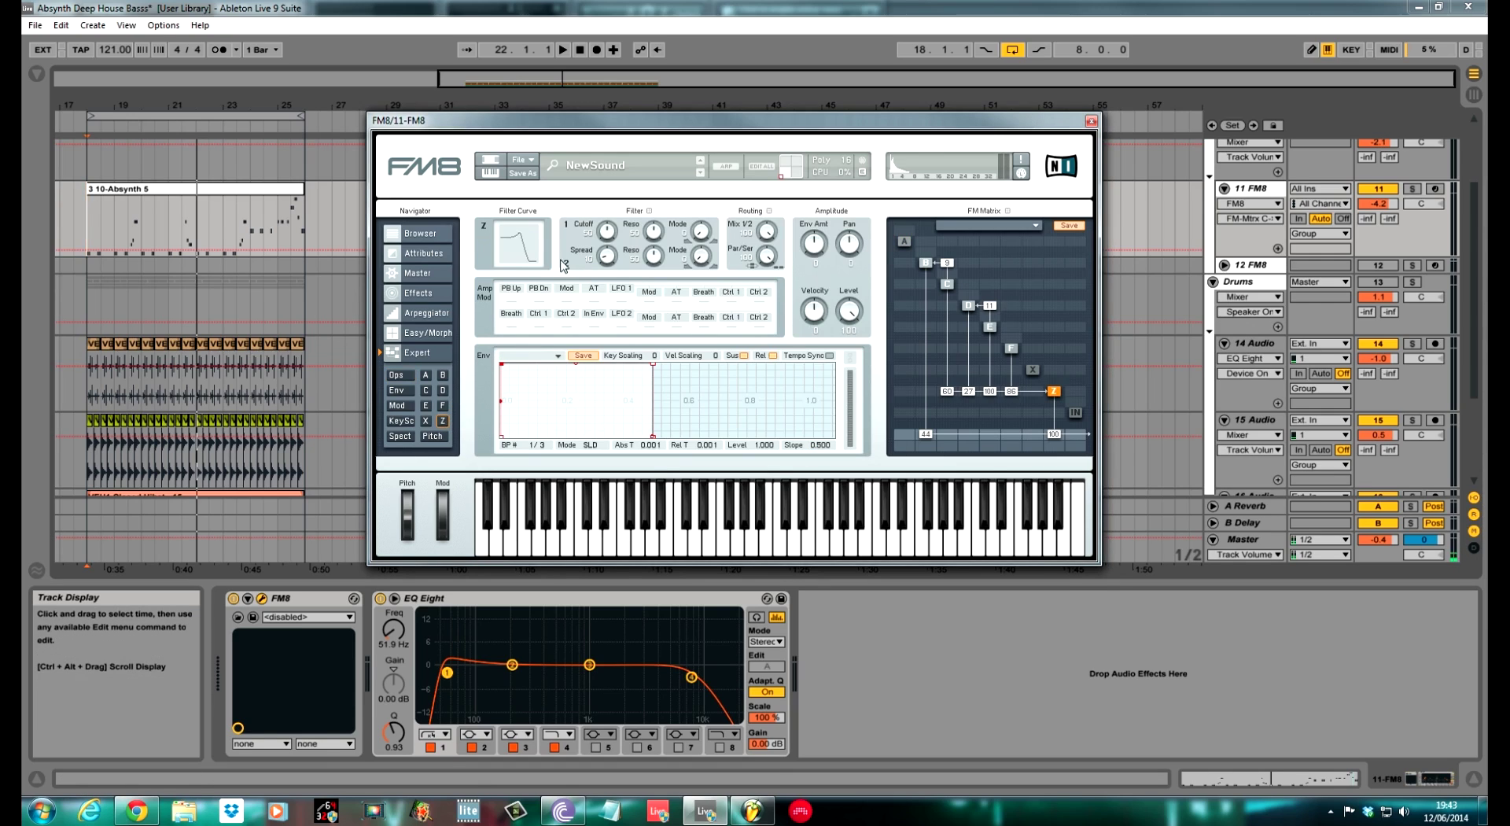
drag(607, 234, 606, 273)
drag(711, 238, 706, 250)
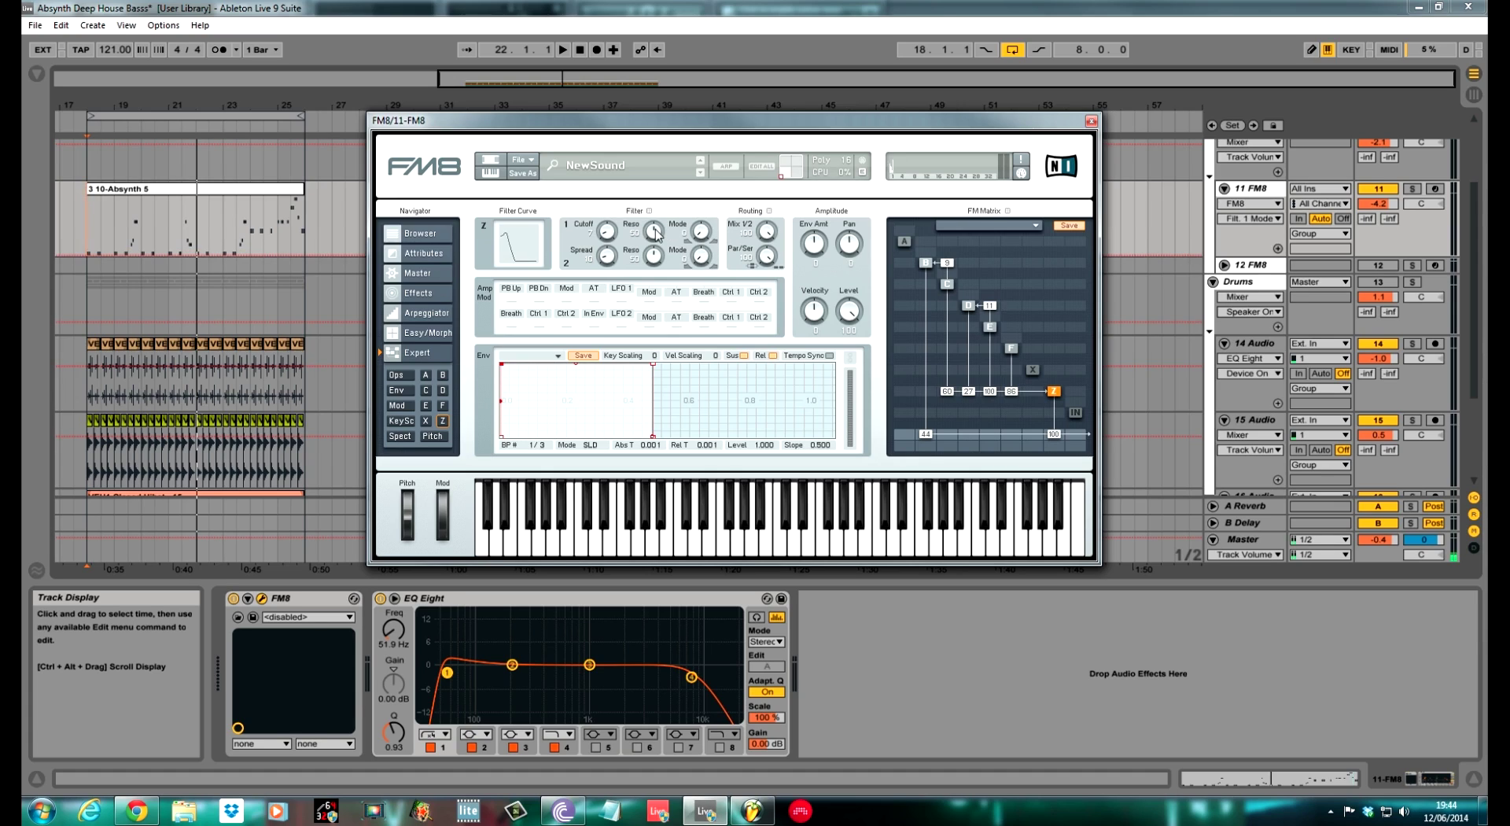
drag(614, 265, 617, 150)
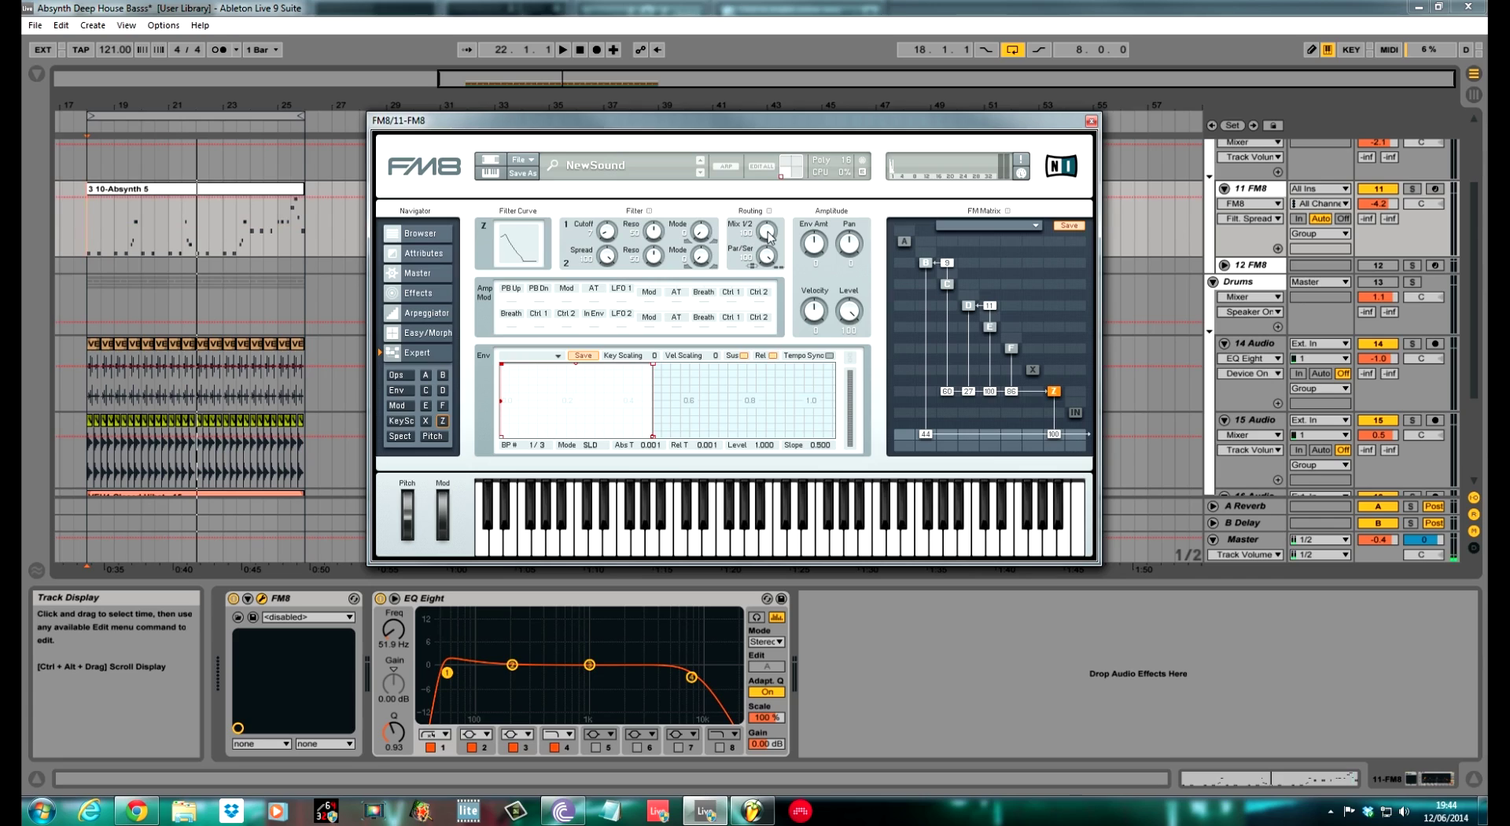
drag(769, 236, 773, 273)
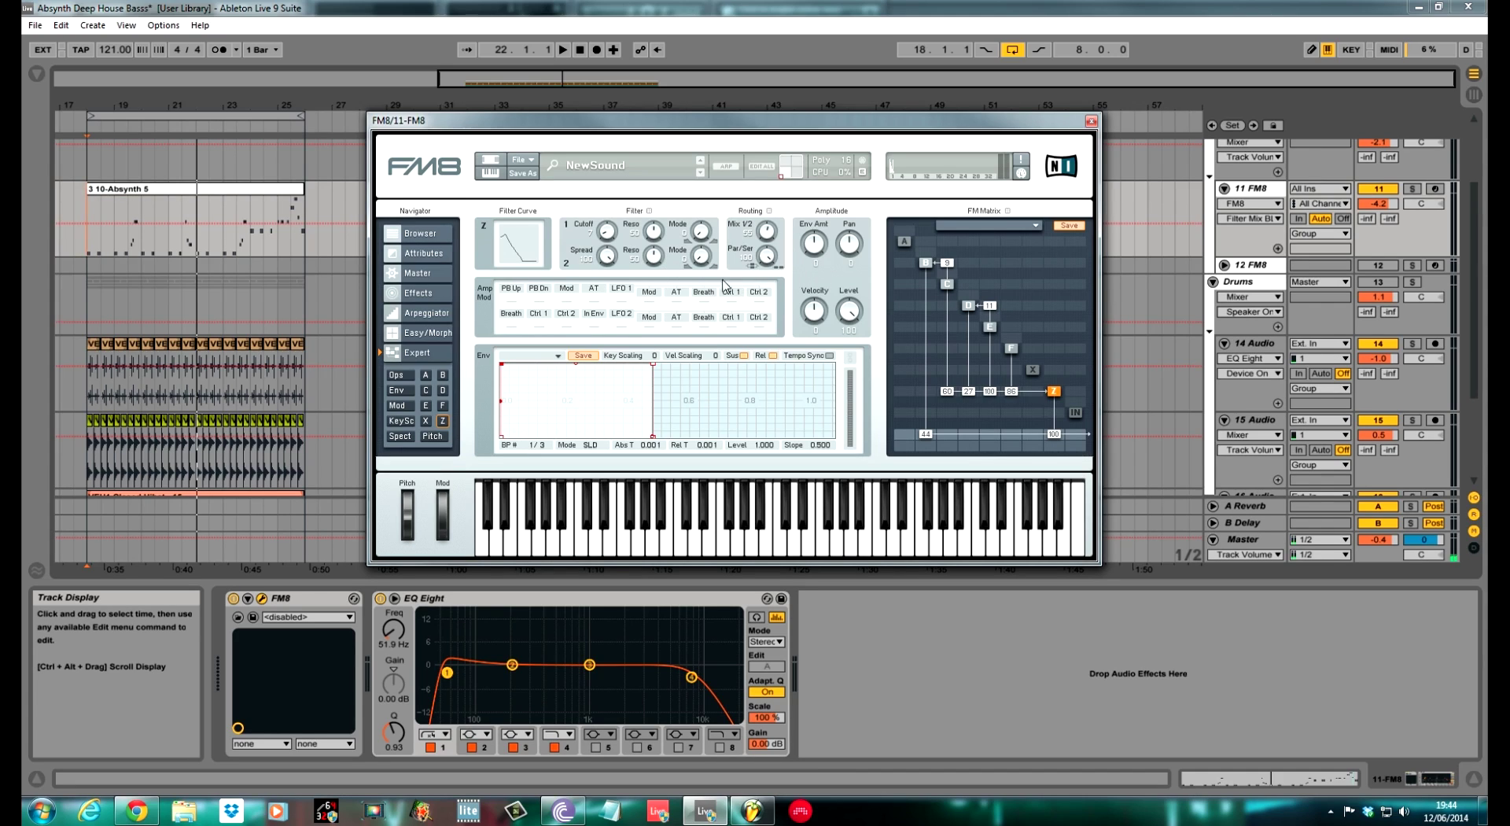
key(space)
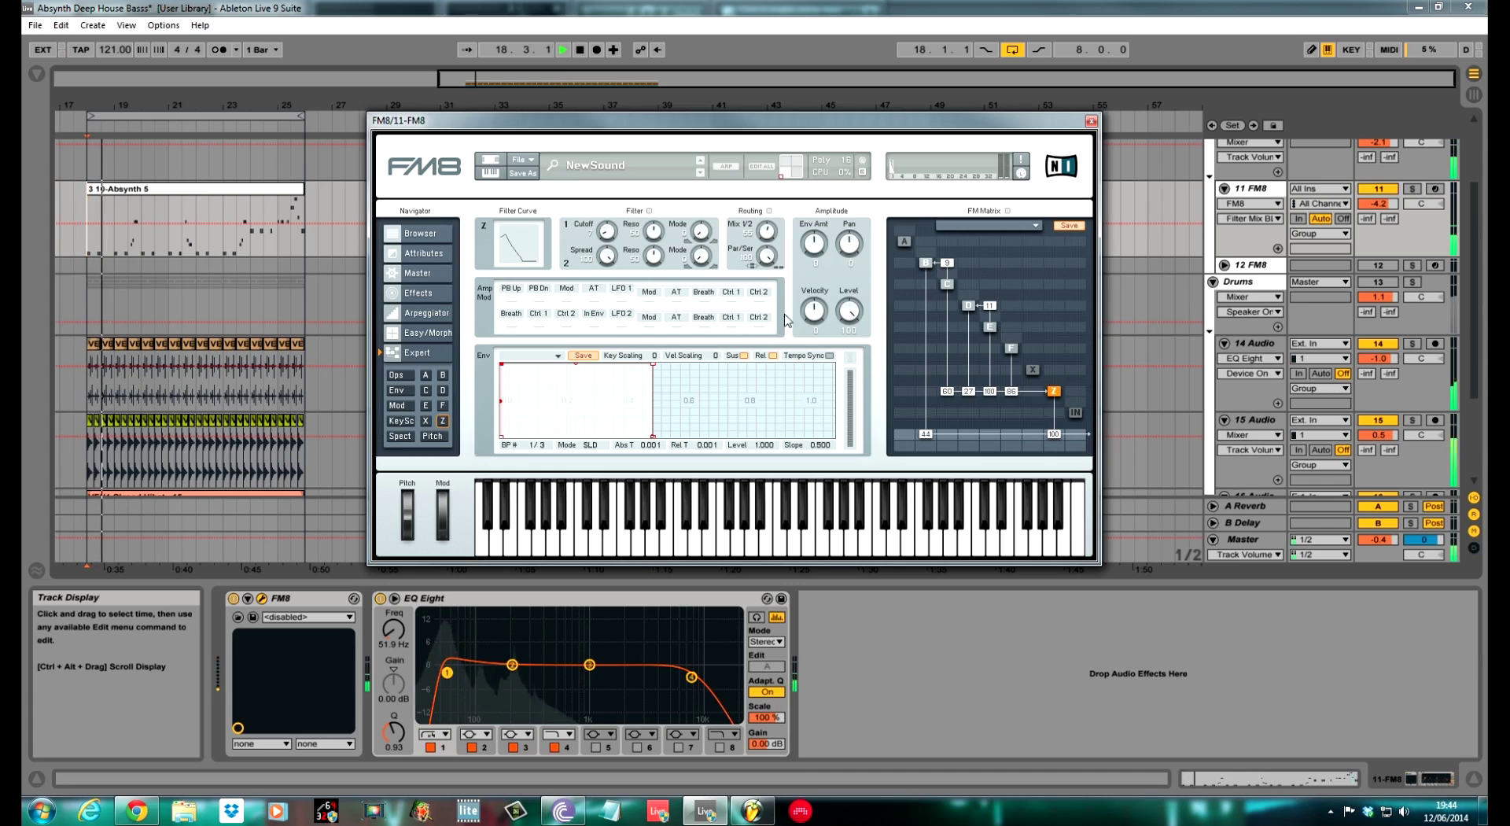
drag(815, 247, 815, 239)
Shape the Z filter envelope into a quick decay with a tiny attack
key(space)
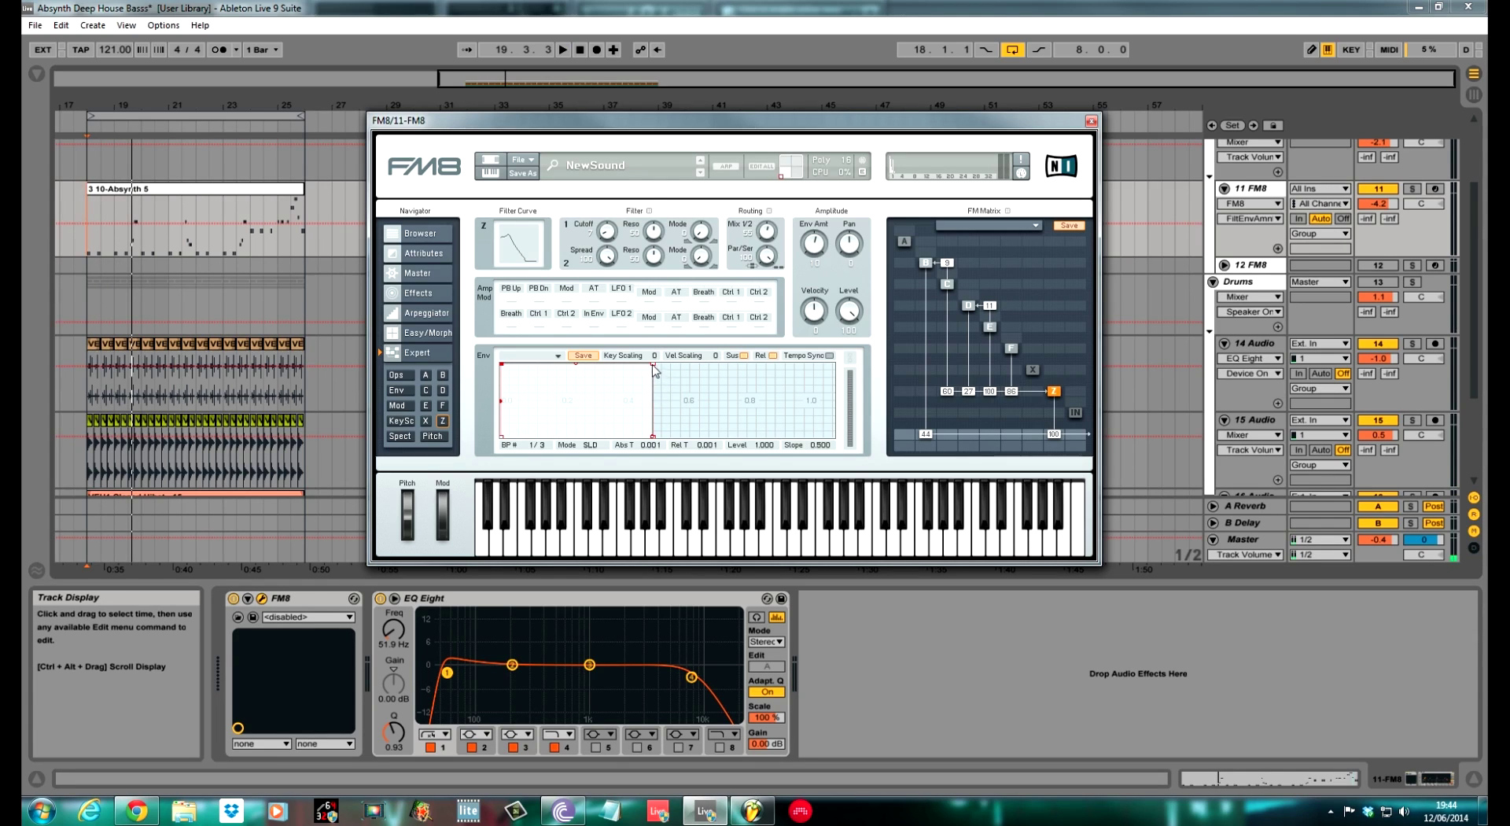
drag(652, 364, 628, 409)
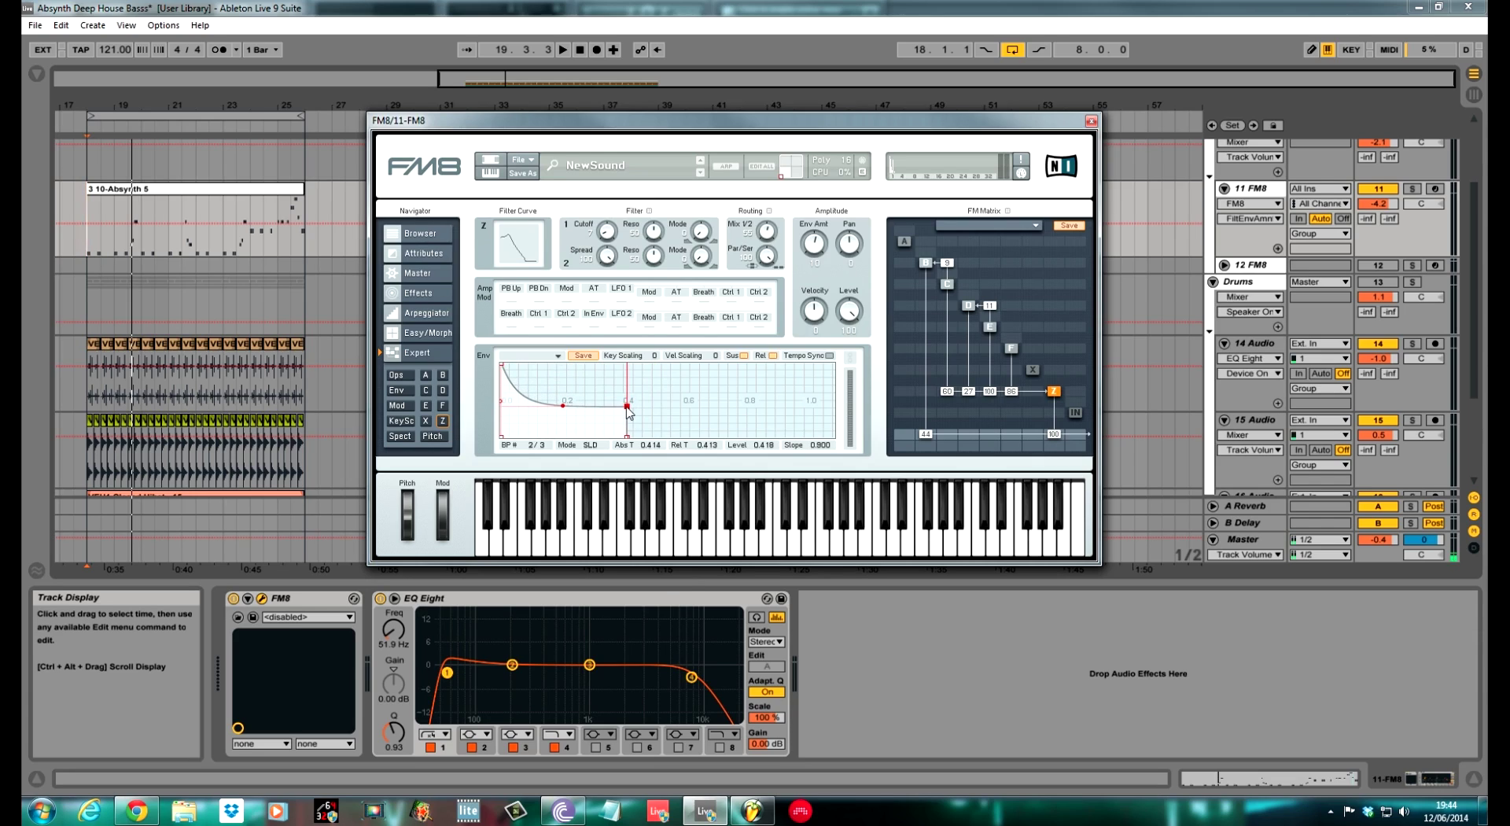
drag(629, 438, 645, 444)
drag(645, 446, 639, 446)
drag(503, 365, 507, 366)
Raise the filter envelope amount to about 31 while auditioning the bass
key(space)
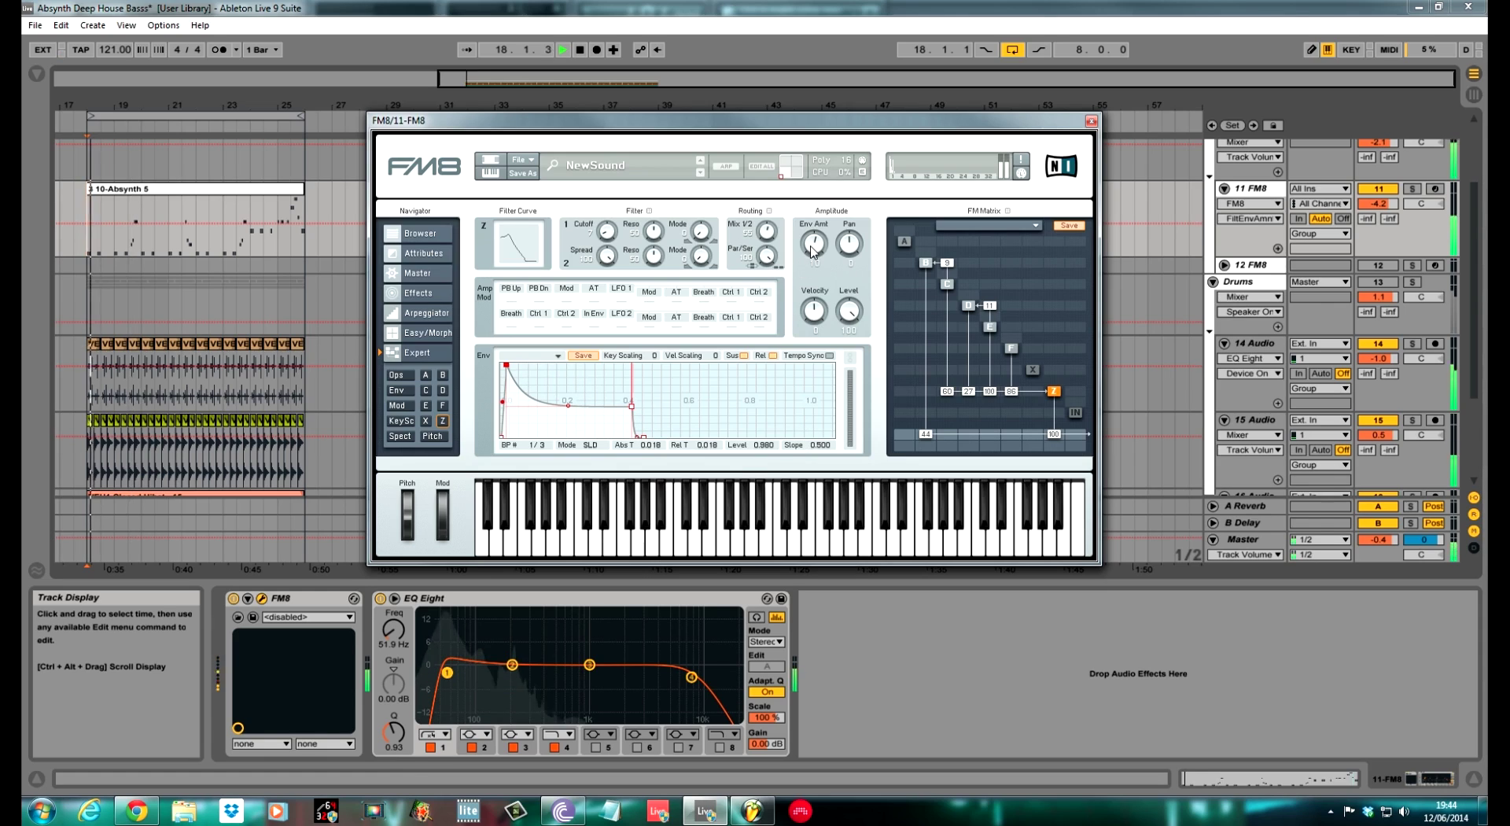
drag(813, 250, 814, 227)
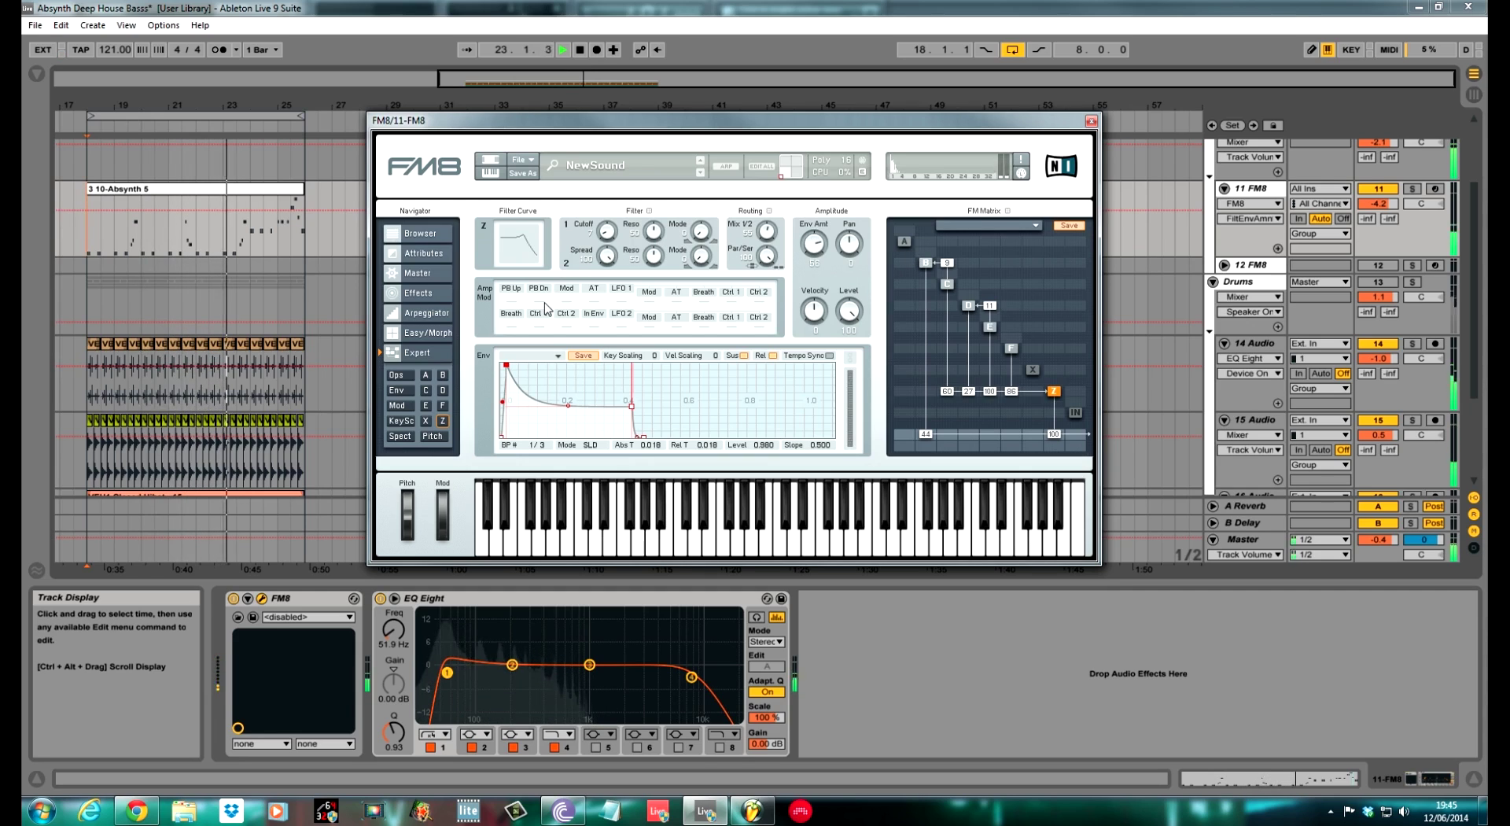
key(space)
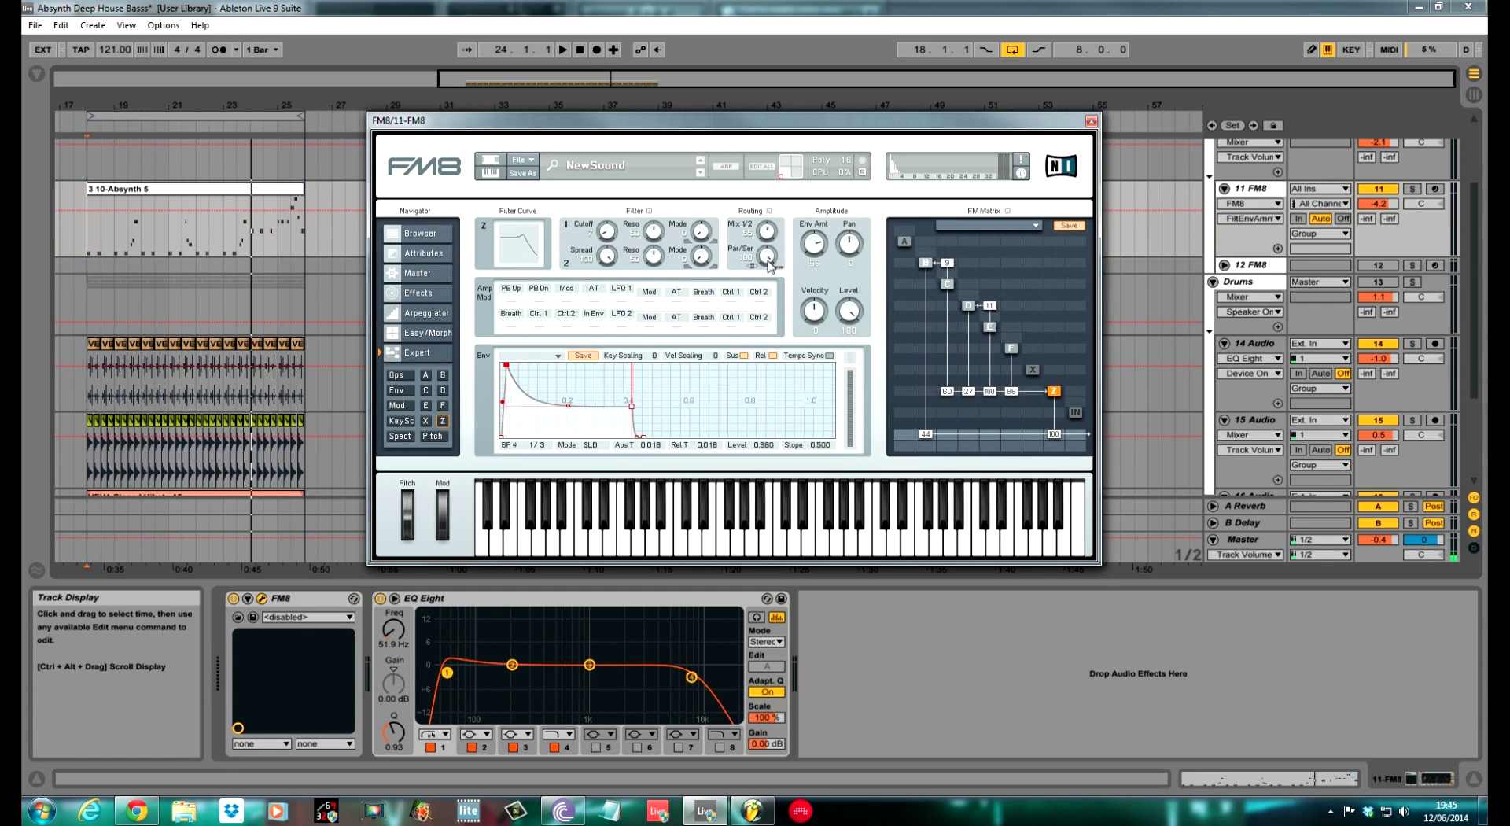
click(403, 390)
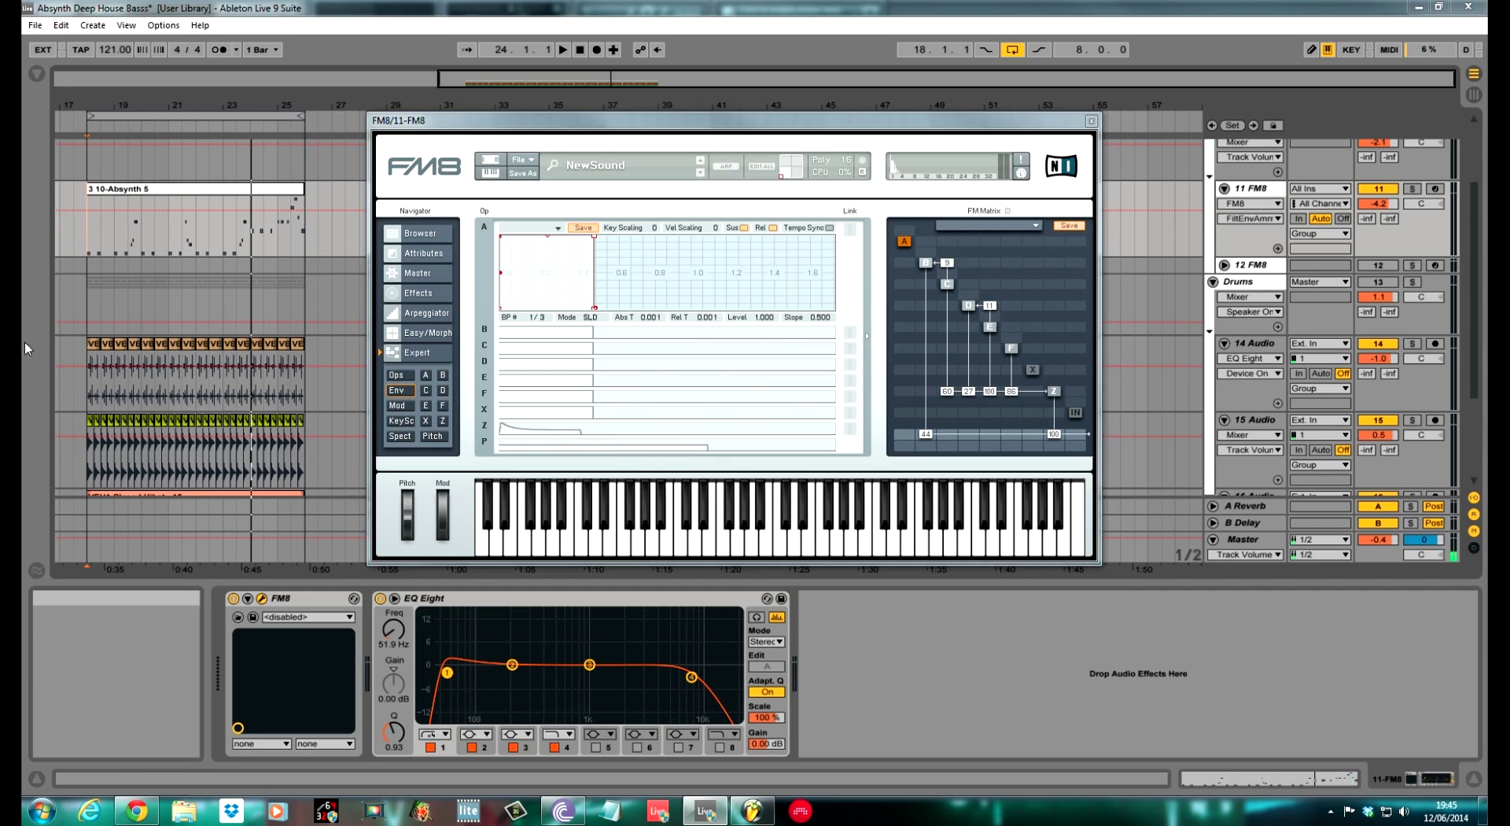
Drag operator D's envelope breakpoints into a decaying shape with a slightly later attack
click(548, 366)
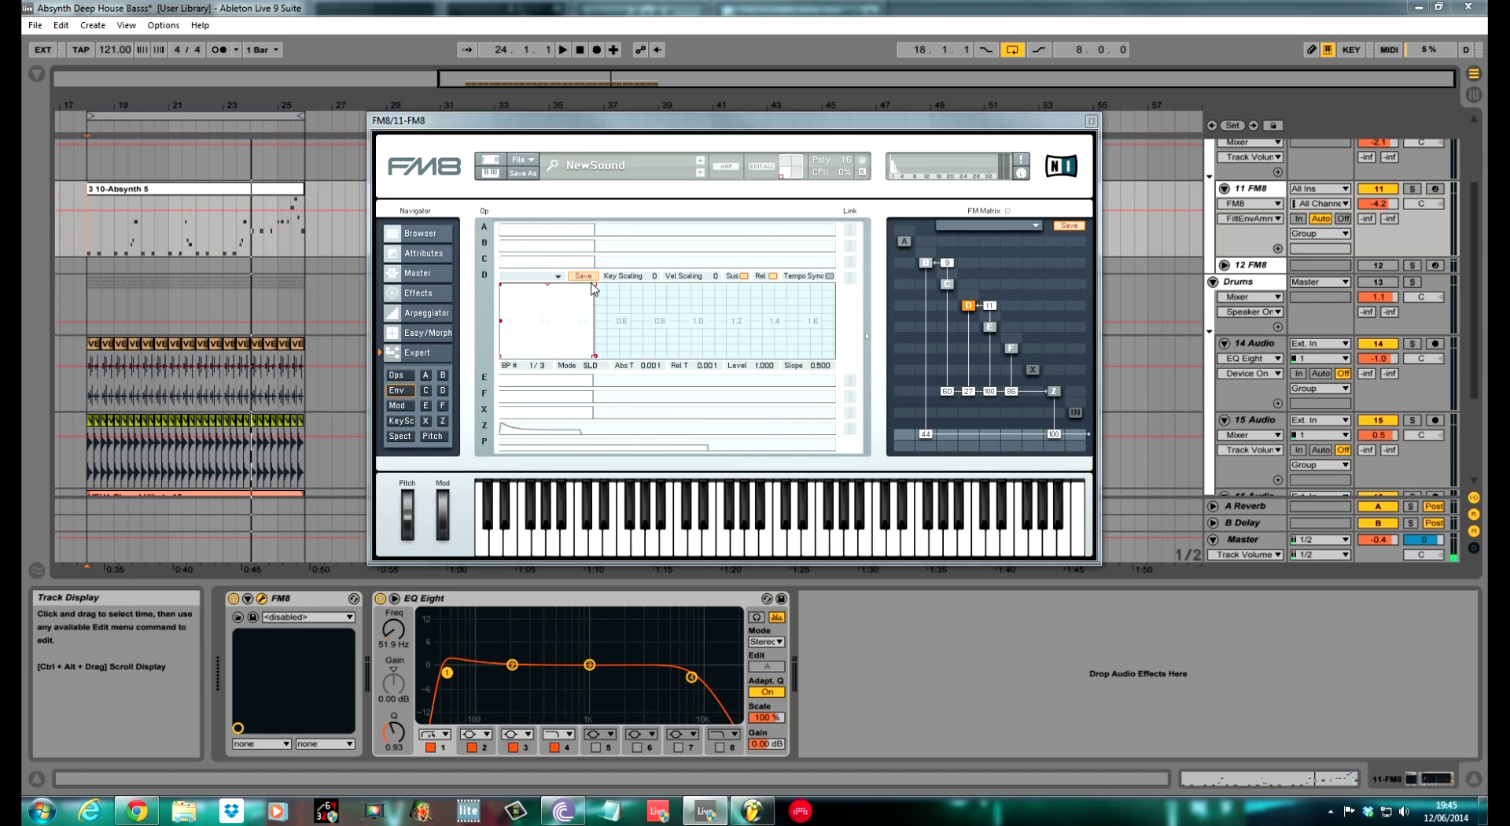
drag(592, 290, 573, 334)
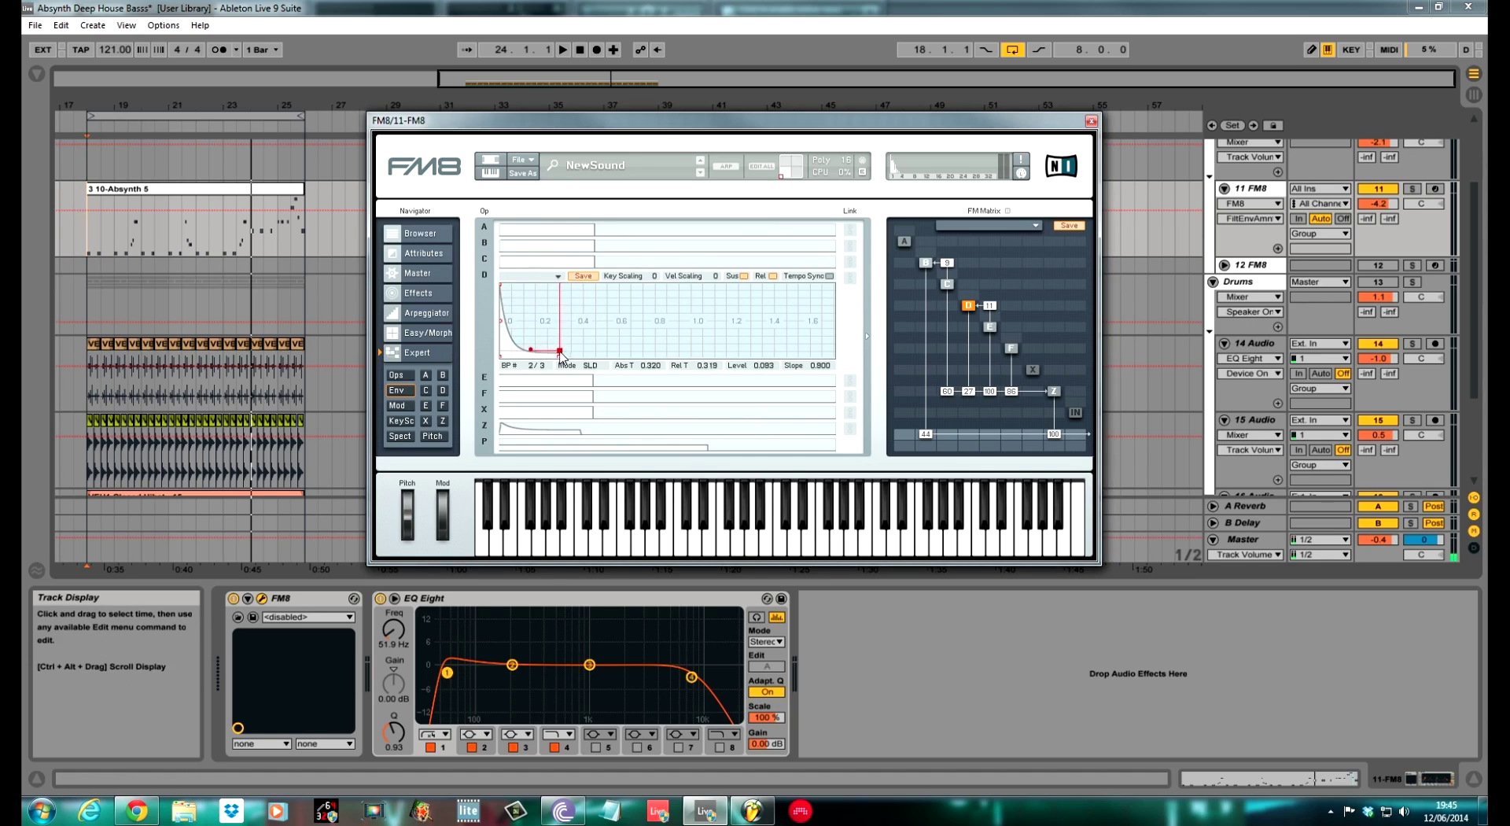
drag(561, 356, 593, 354)
drag(500, 288, 504, 285)
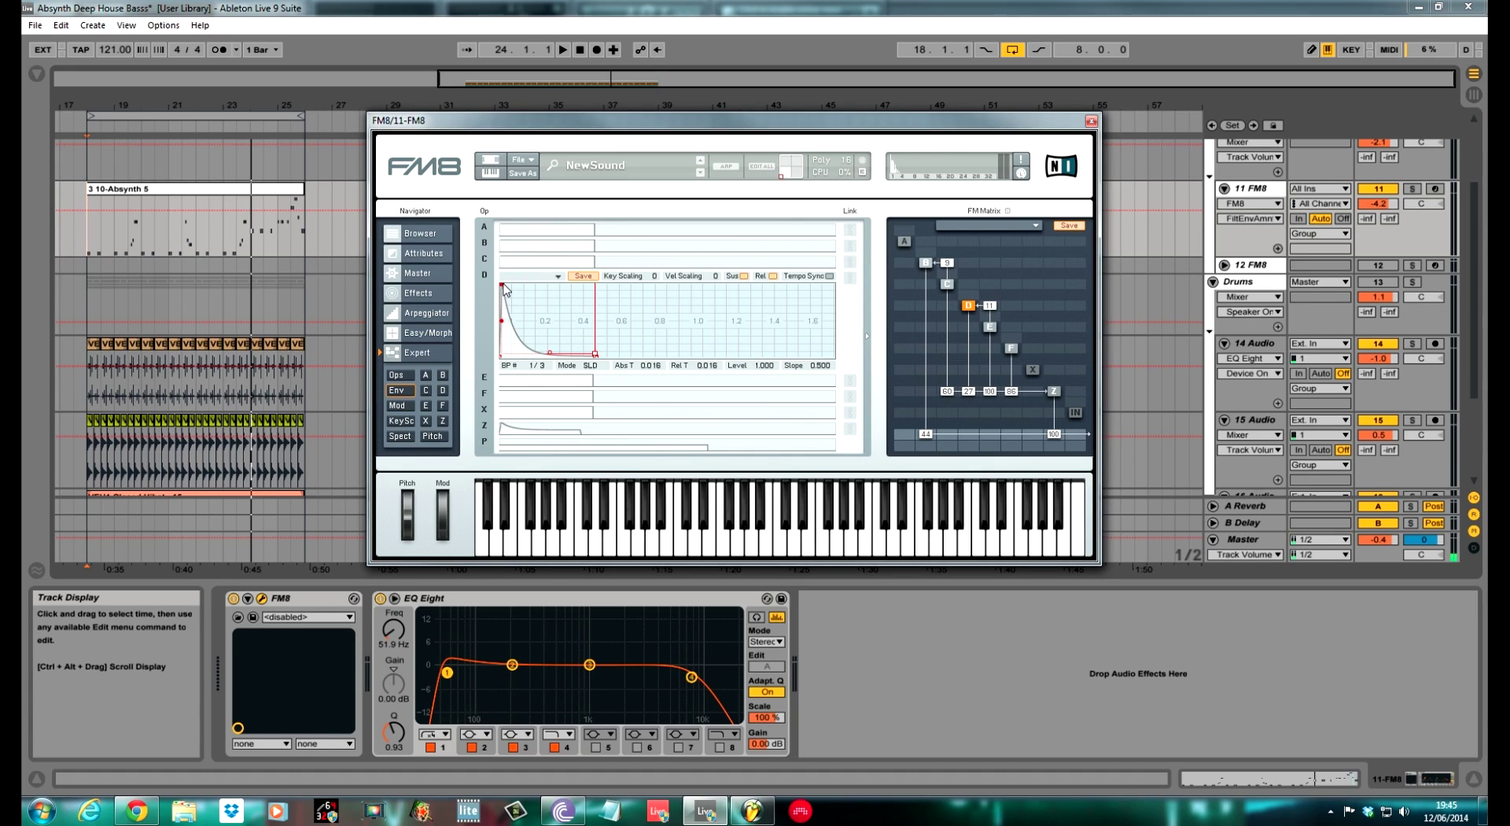
drag(504, 288, 506, 289)
Shorten operator D's decay and steepen its curve to a 0.850 slope
click(552, 356)
mouse_move(552, 358)
mouse_down()
mouse_move(581, 361)
mouse_move(567, 363)
mouse_up()
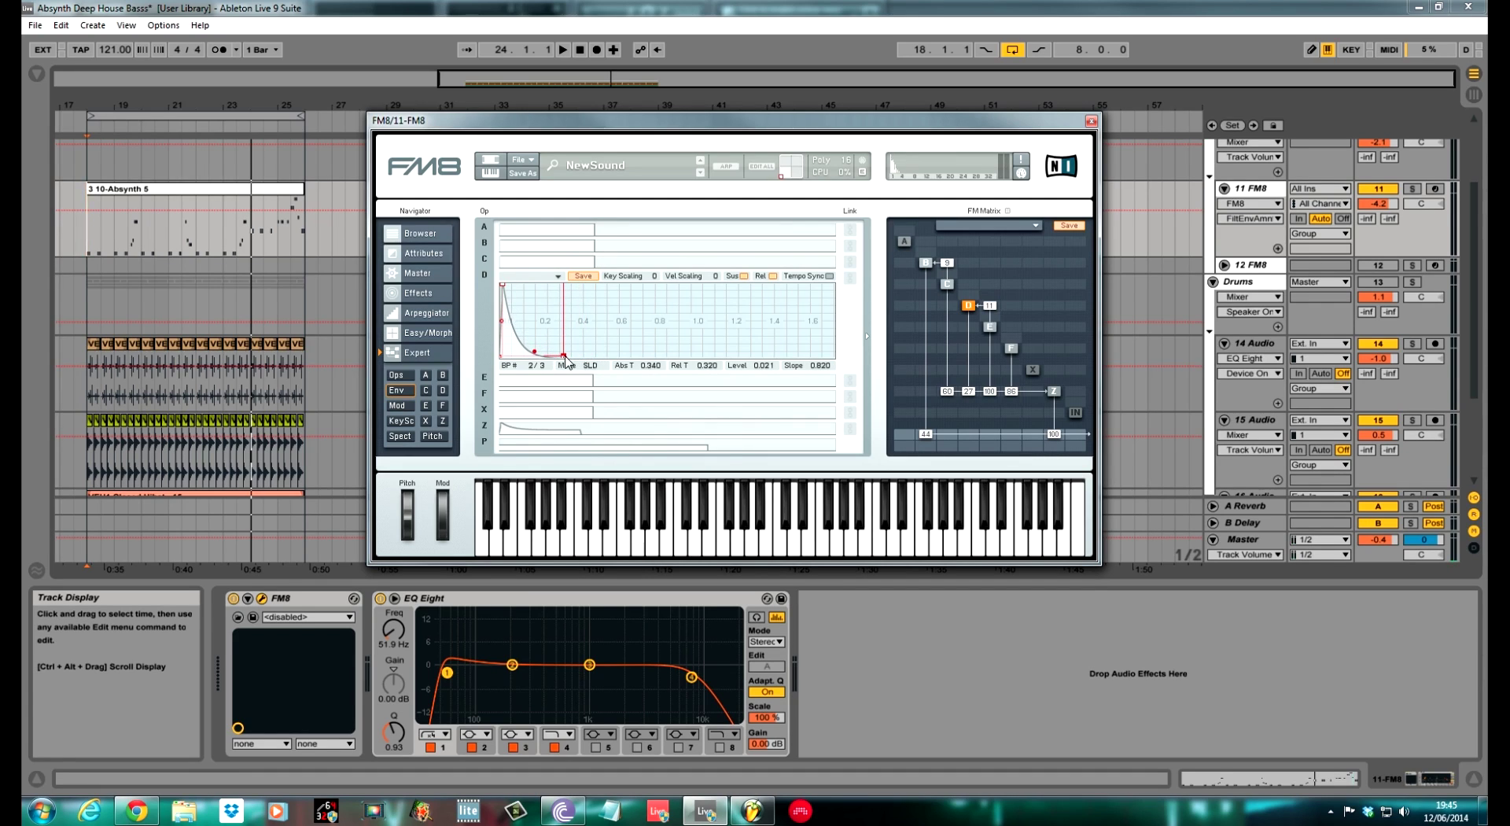
drag(564, 356, 551, 357)
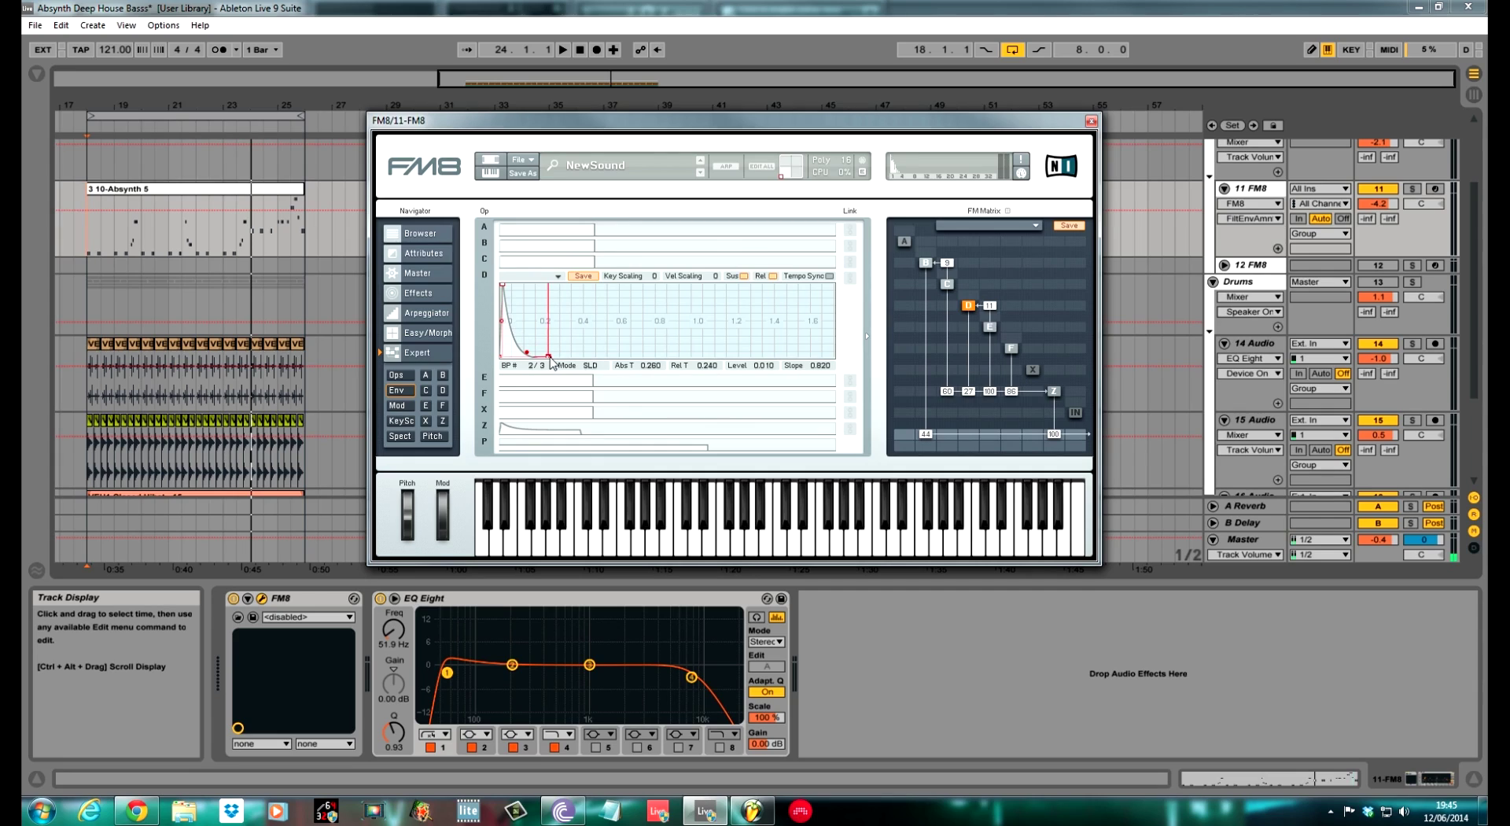
drag(551, 358, 554, 354)
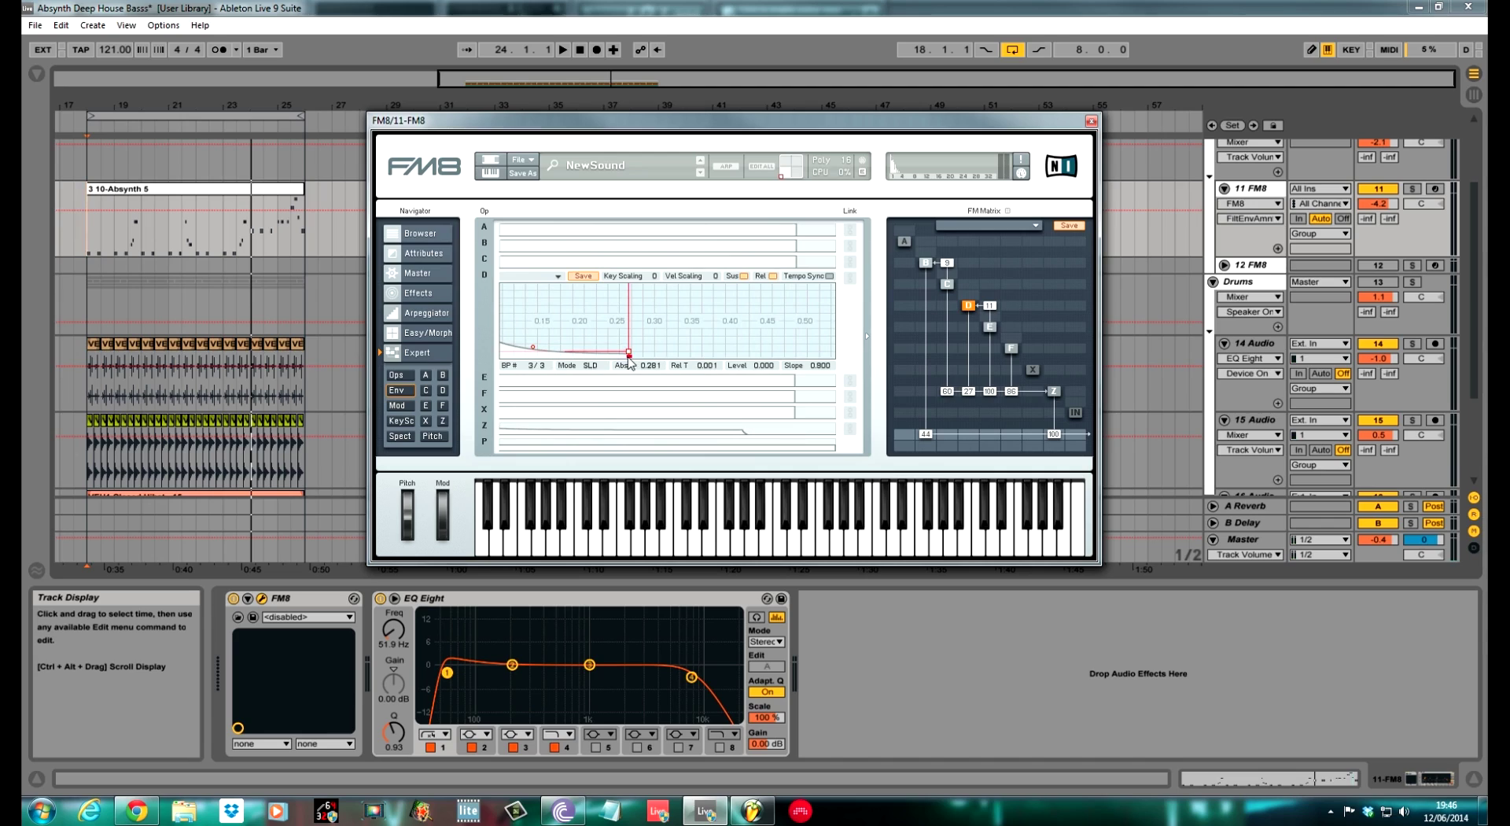
mouse_move(628, 356)
mouse_down()
mouse_move(600, 341)
mouse_move(616, 359)
mouse_up()
click(601, 359)
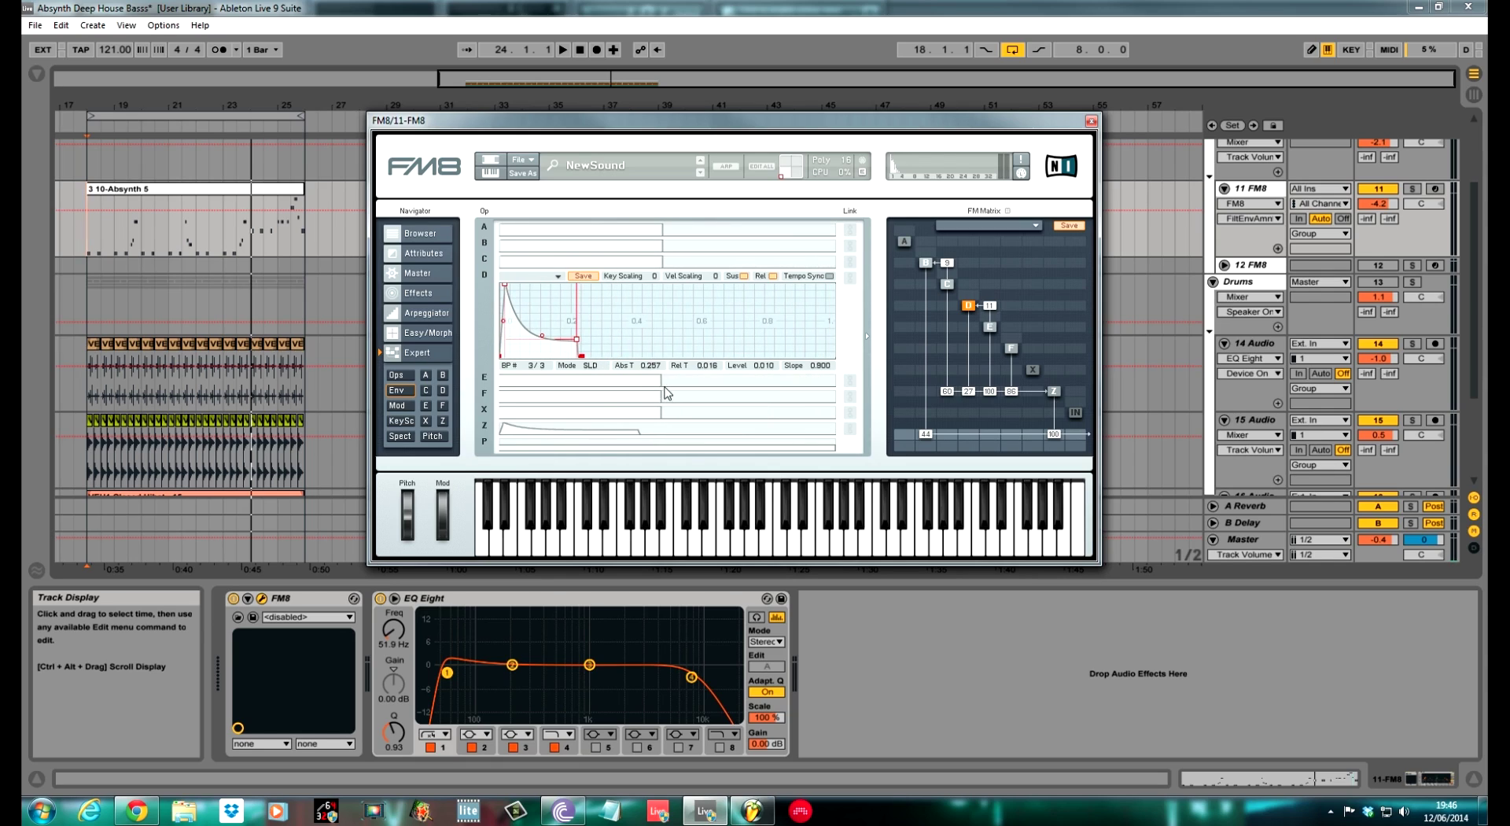
drag(578, 340, 638, 368)
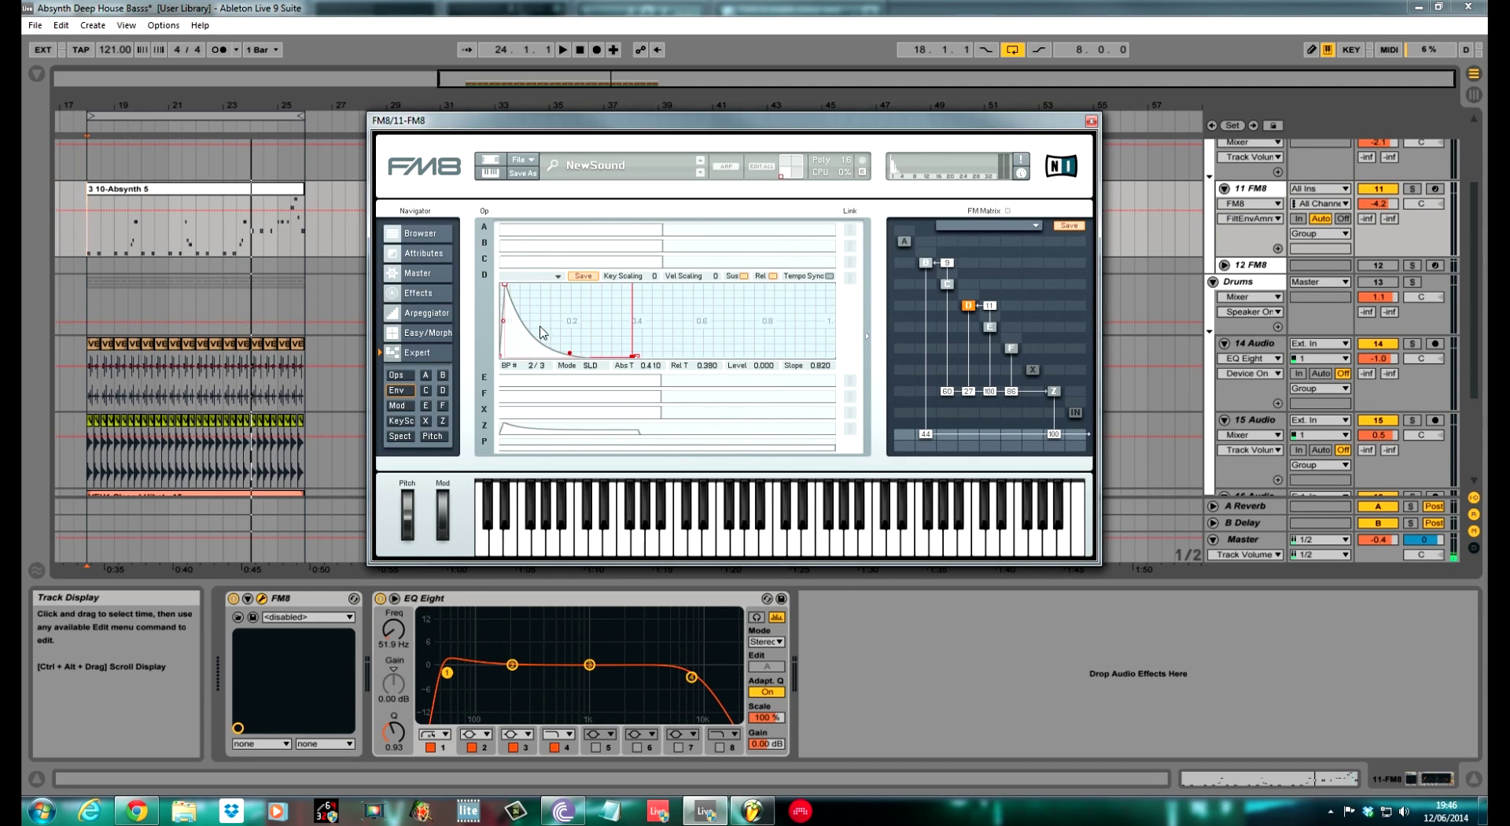
drag(504, 301, 522, 291)
Link operators E and F to D's envelope and lengthen operator B's release slightly
click(850, 380)
click(849, 396)
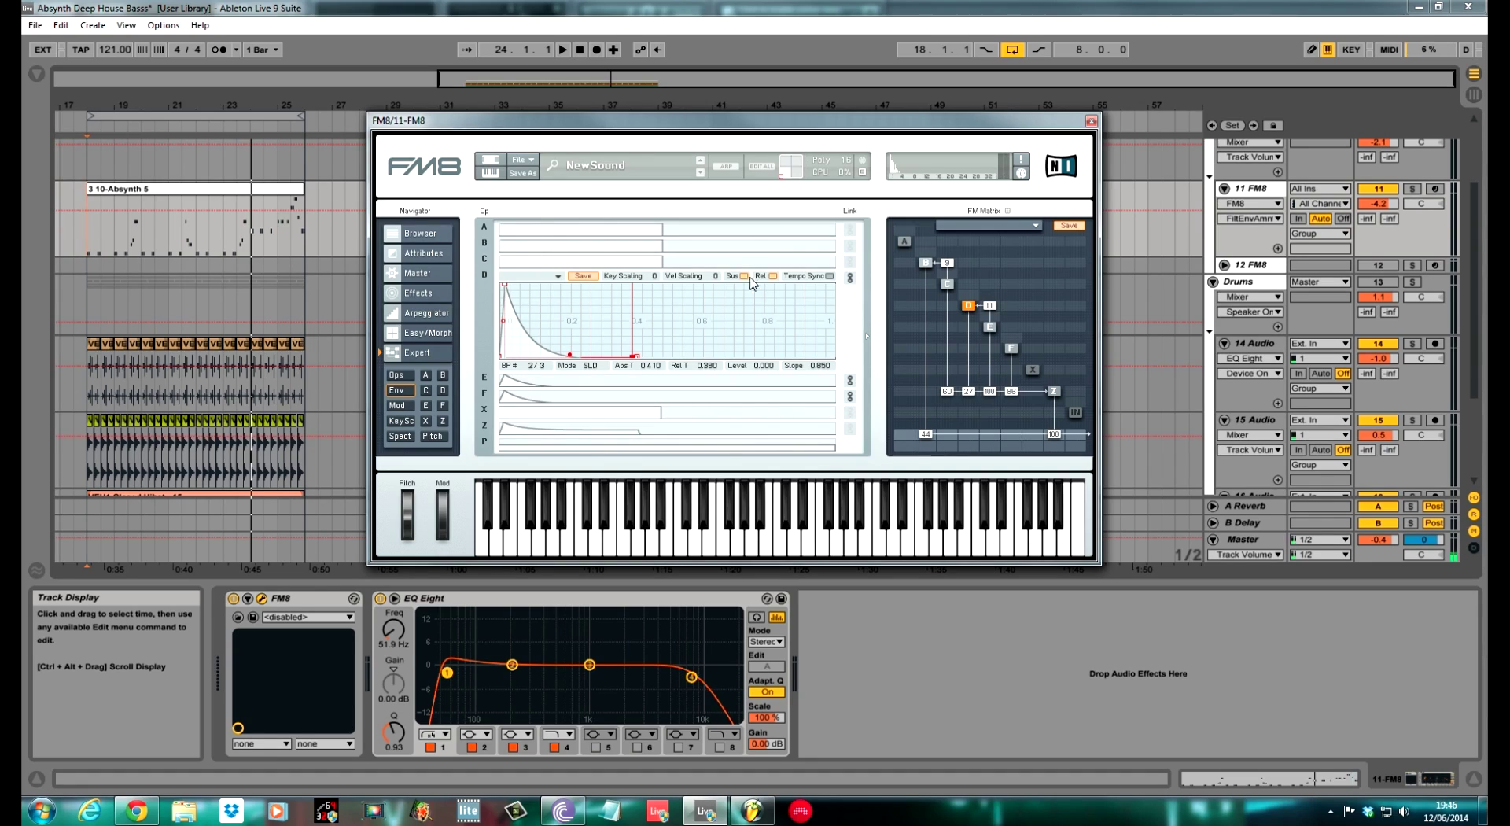
click(564, 245)
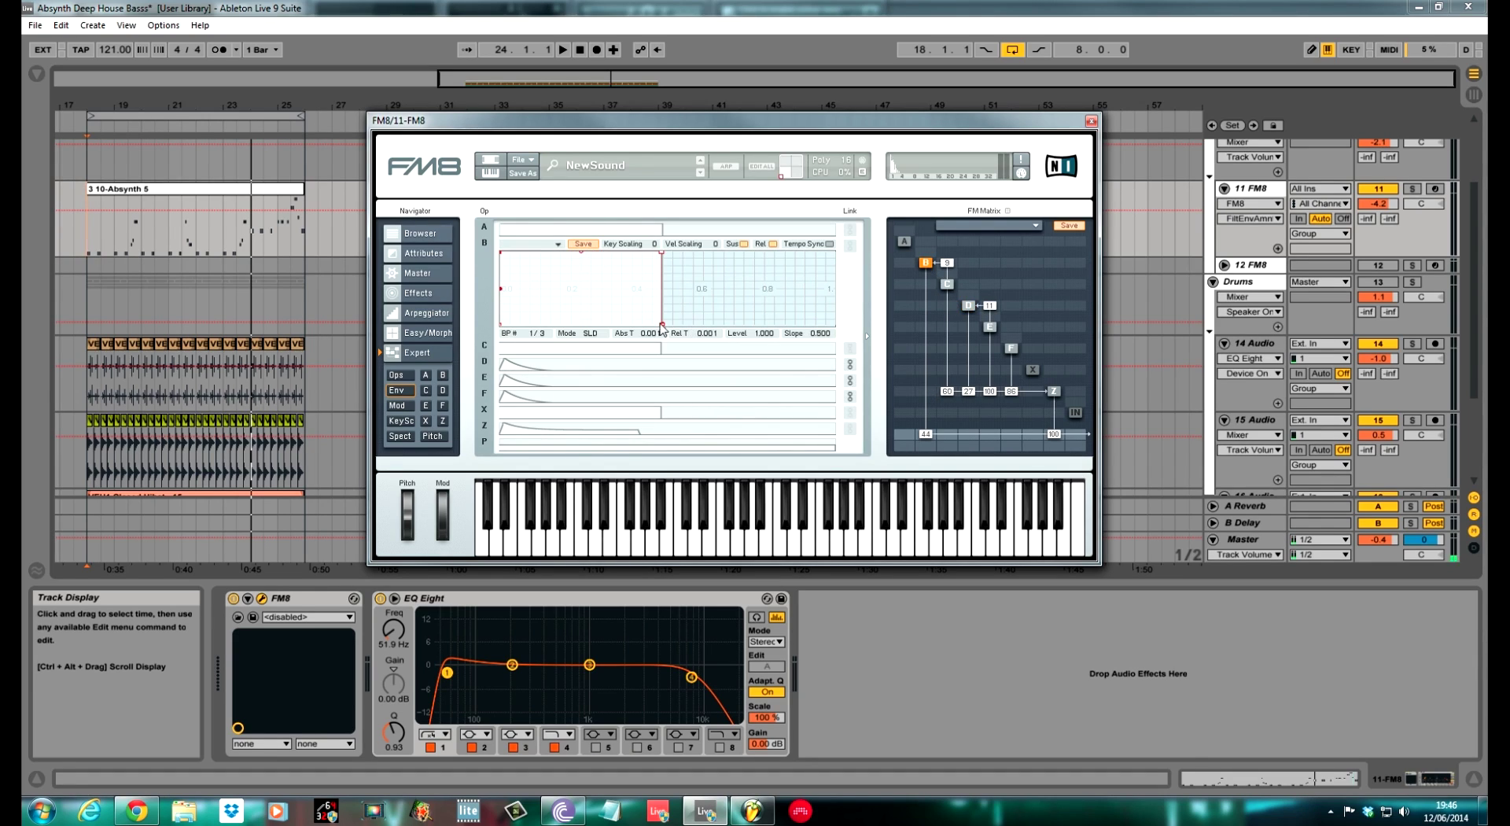
drag(662, 329, 680, 331)
Give operator C a short-attack envelope decaying to 0.010 by 0.518 s with 0.700 slope, then audition
click(558, 344)
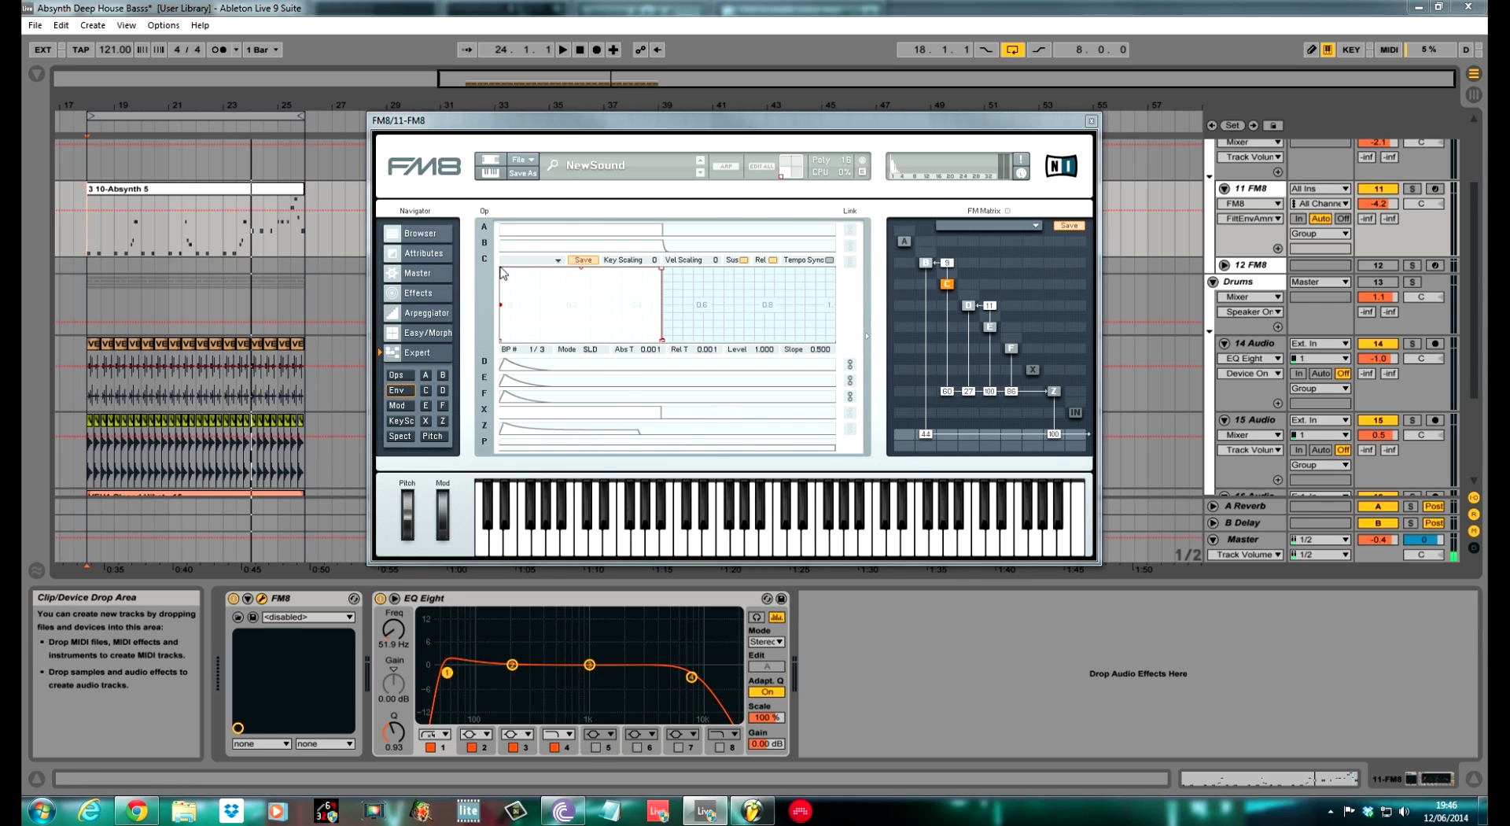
drag(502, 269, 507, 270)
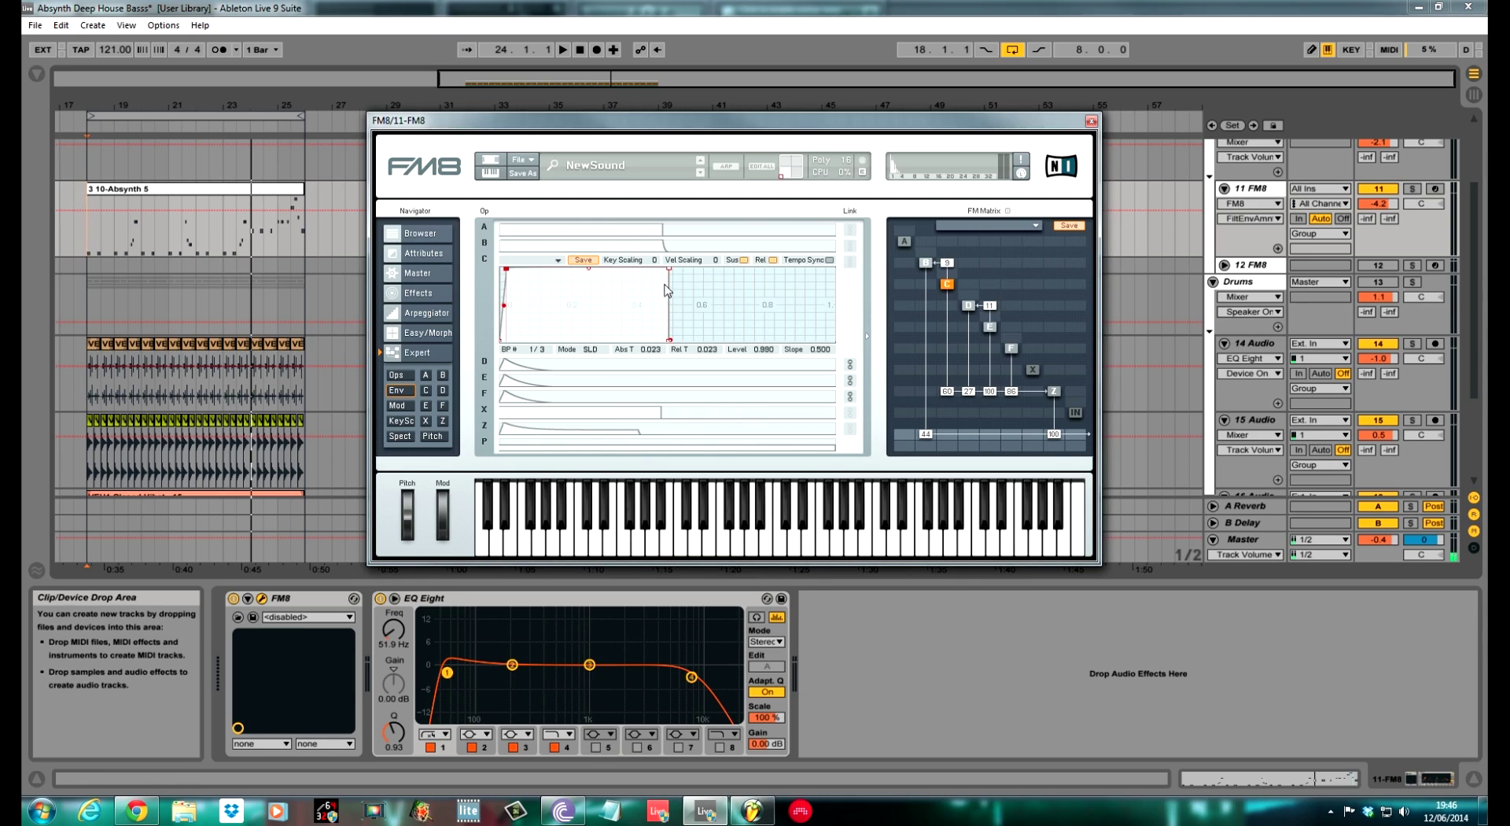
drag(669, 269, 590, 341)
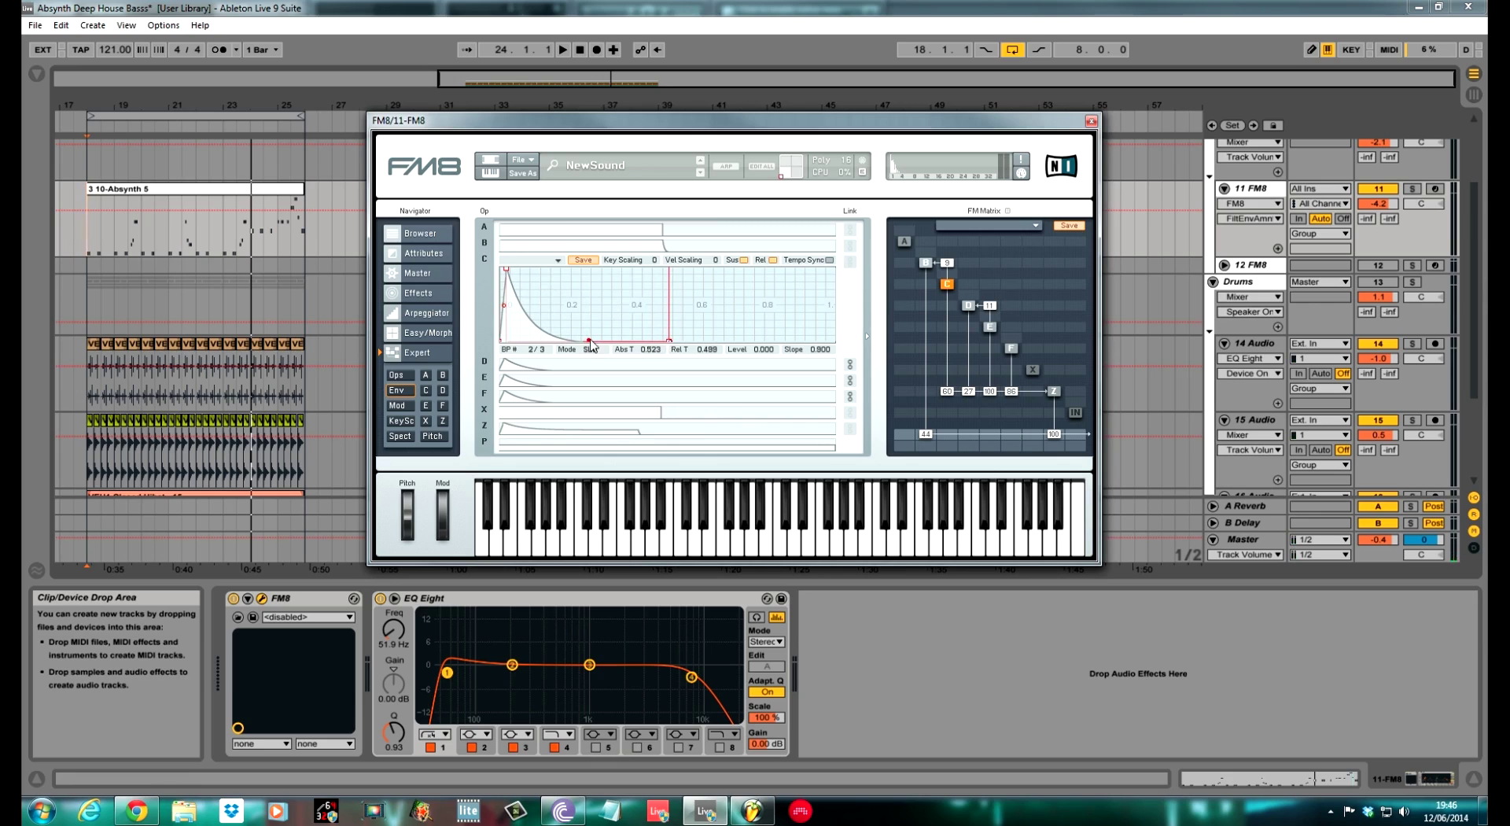
drag(590, 341, 663, 334)
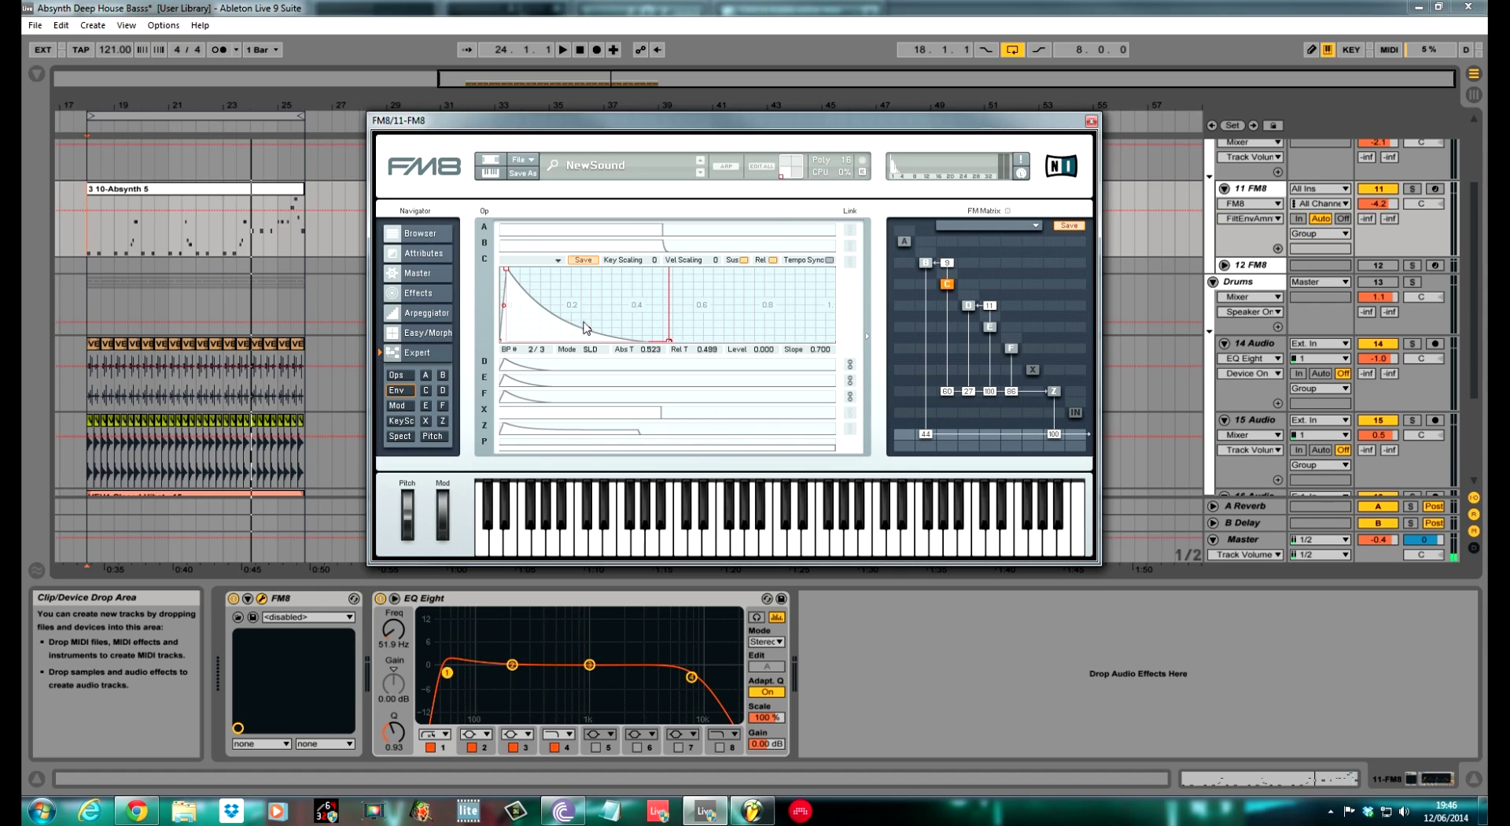
drag(506, 269, 514, 275)
click(668, 343)
key(space)
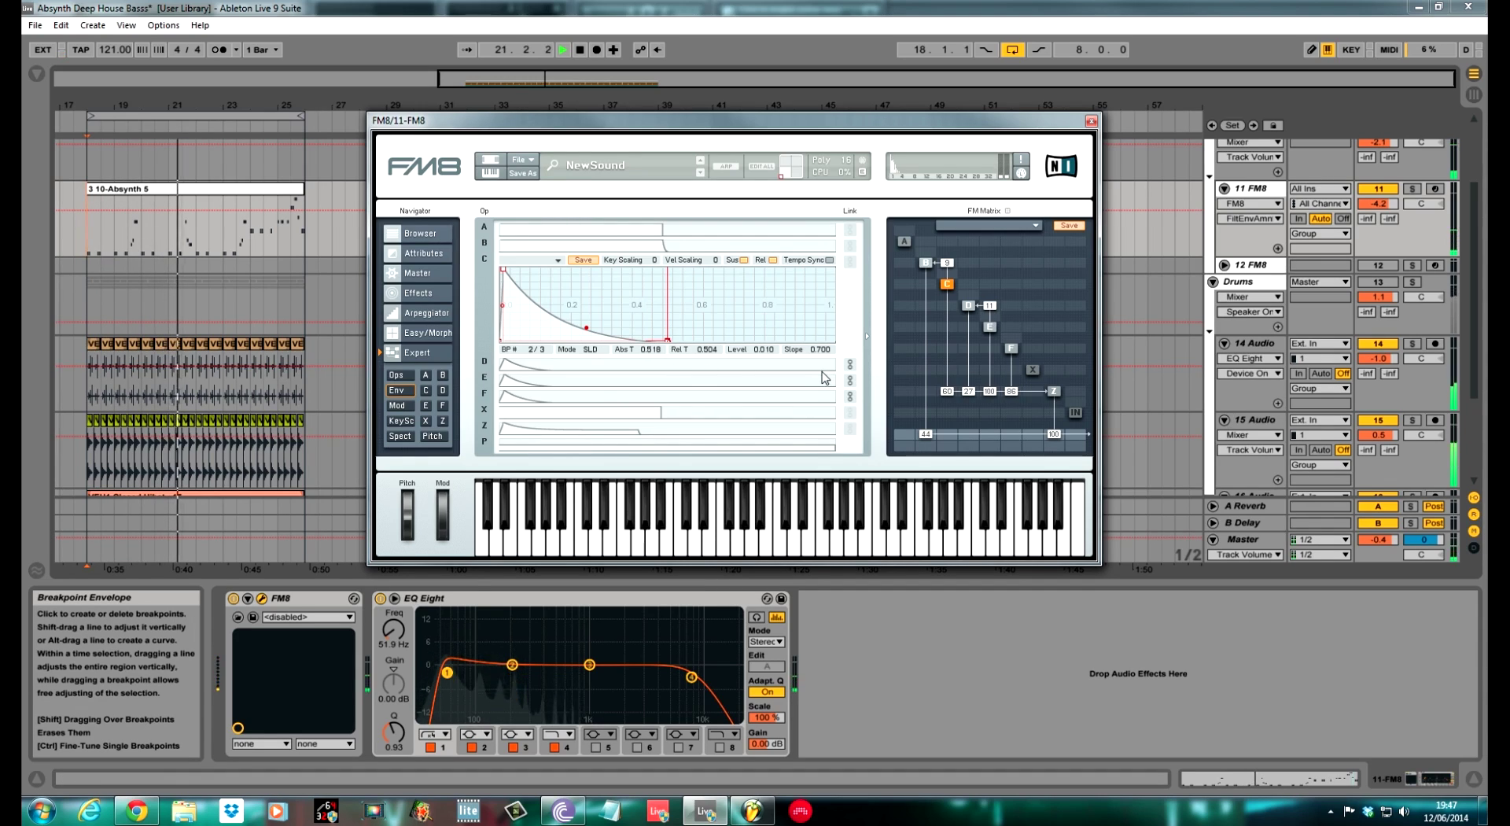
key(space)
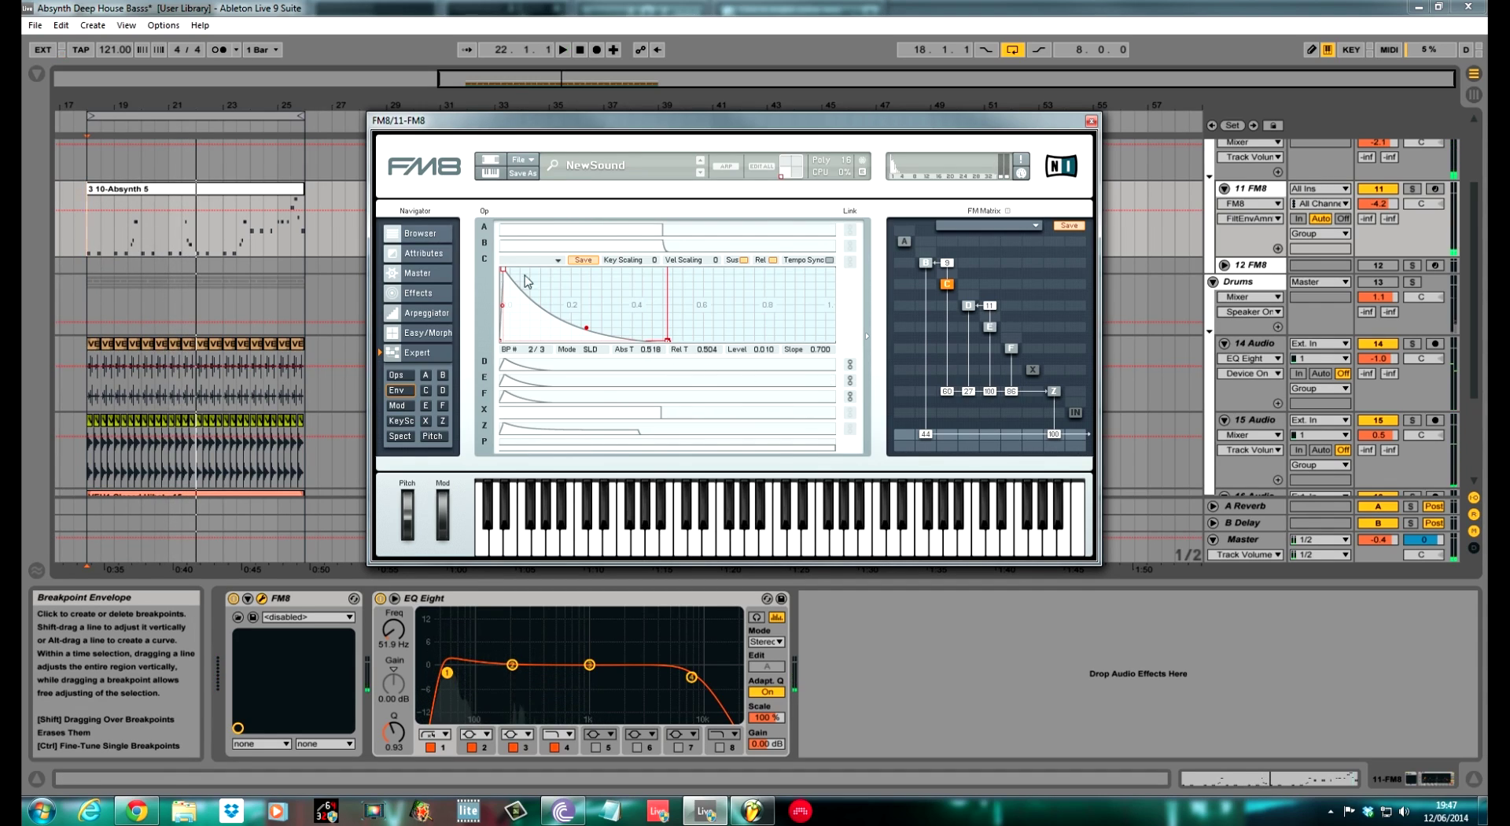
Raise FM8 output volume to 97 and track volume to -2.6 dB; set Quality Analog 77, Digital 49
click(431, 271)
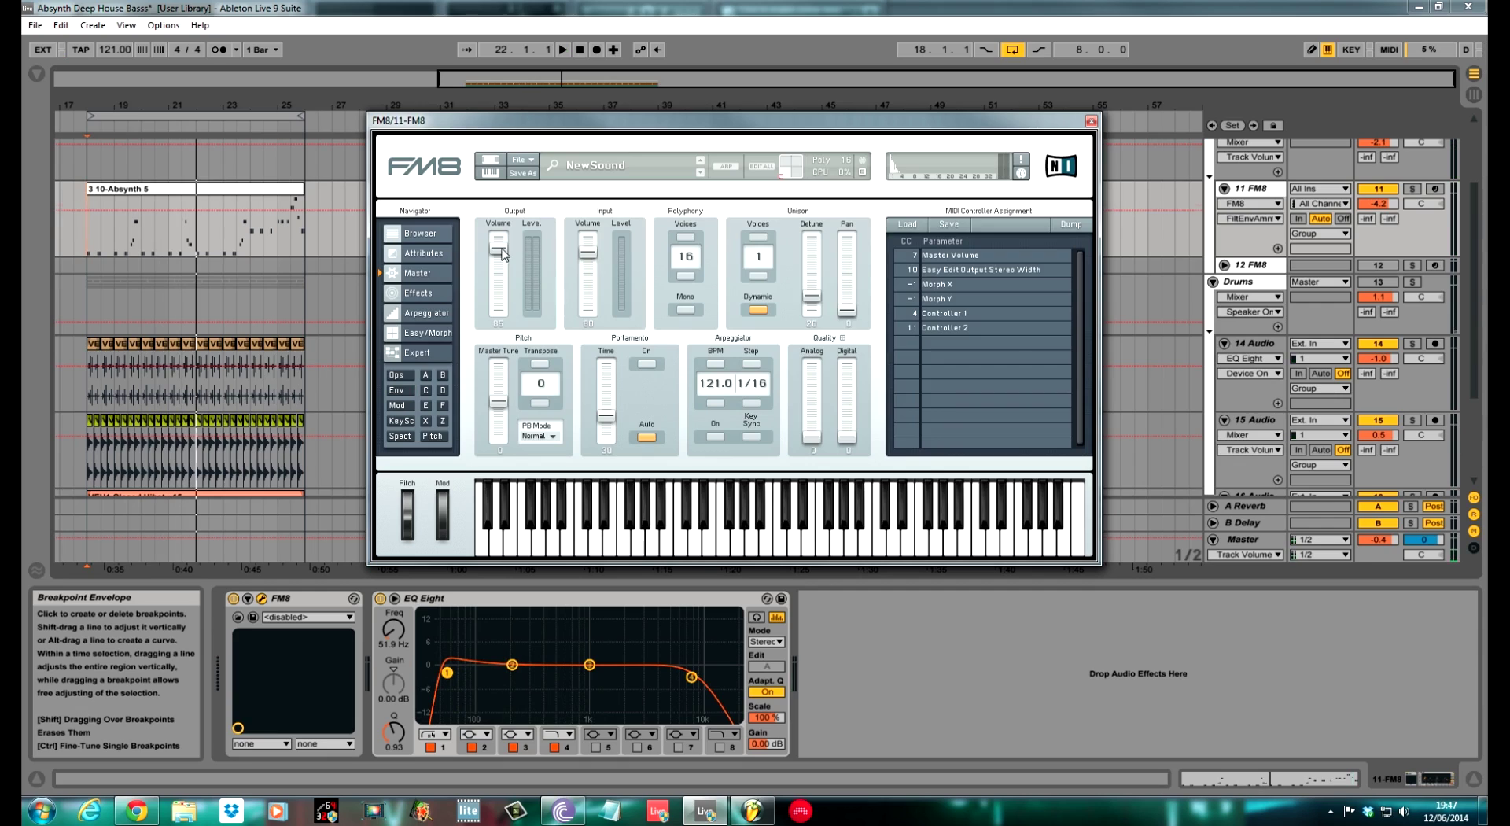
drag(504, 253, 502, 241)
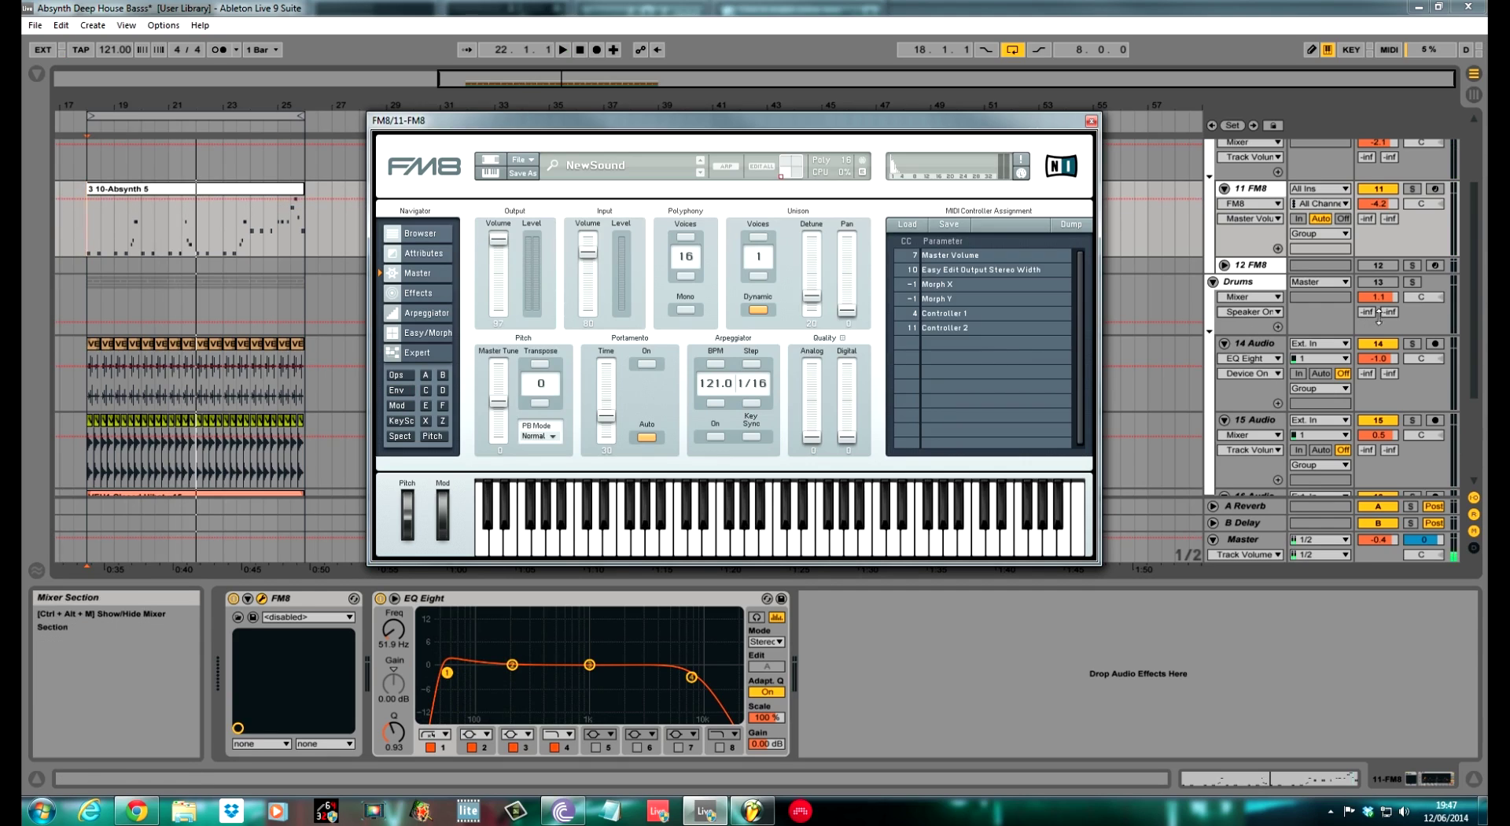
drag(1379, 204, 1379, 198)
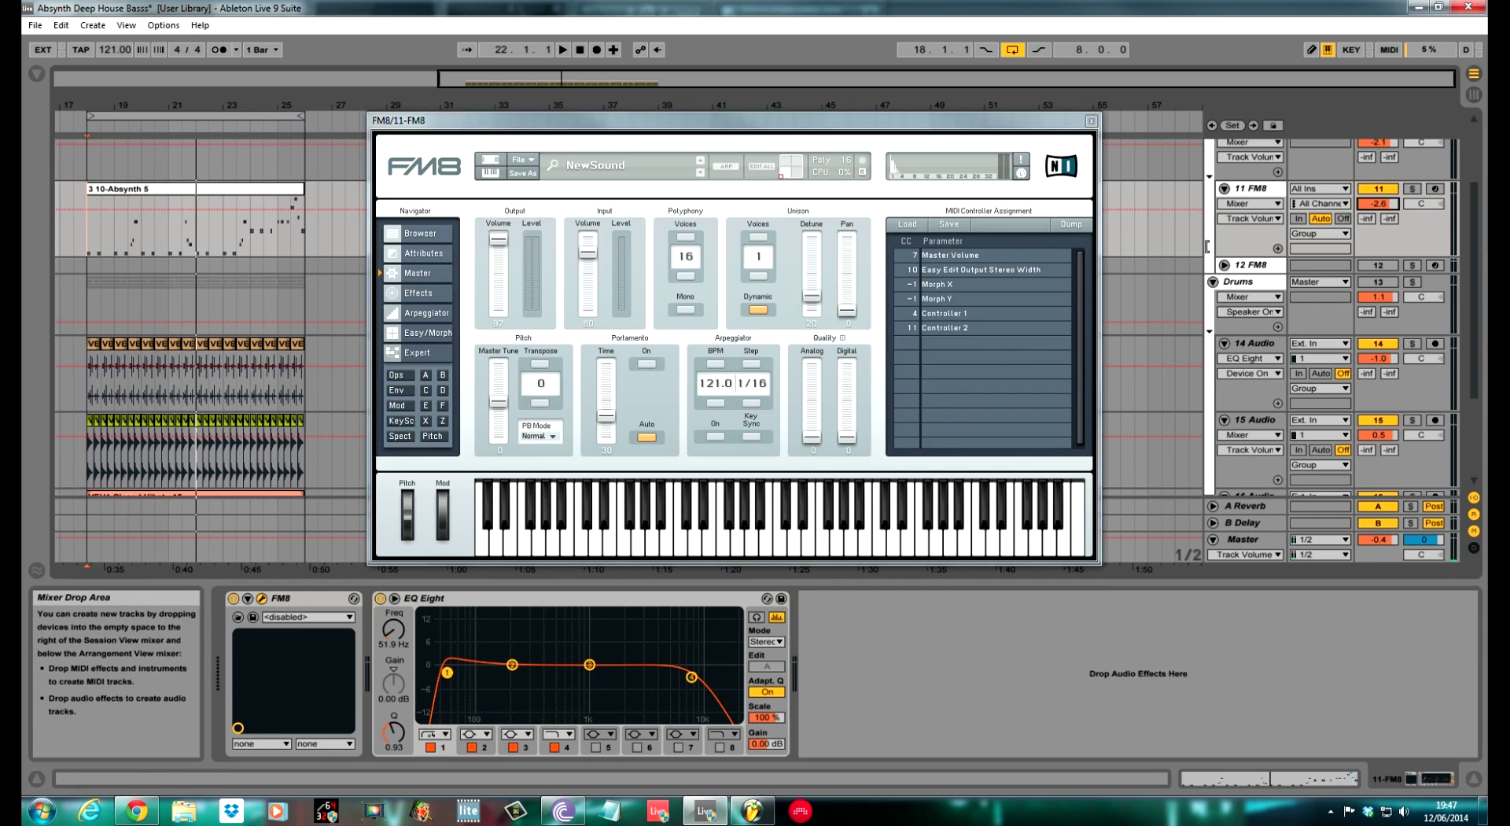
click(811, 441)
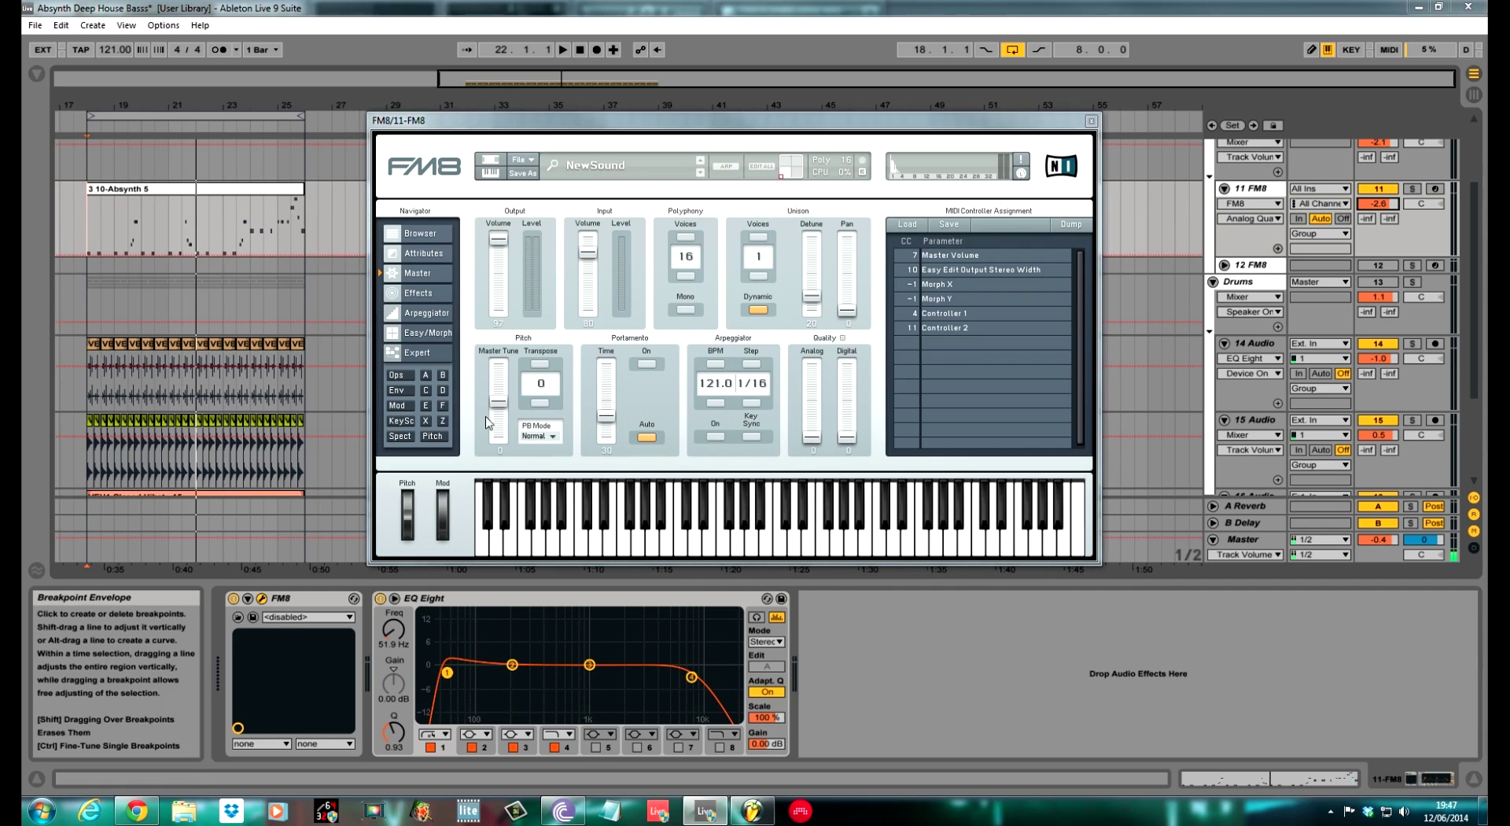
drag(813, 439, 822, 367)
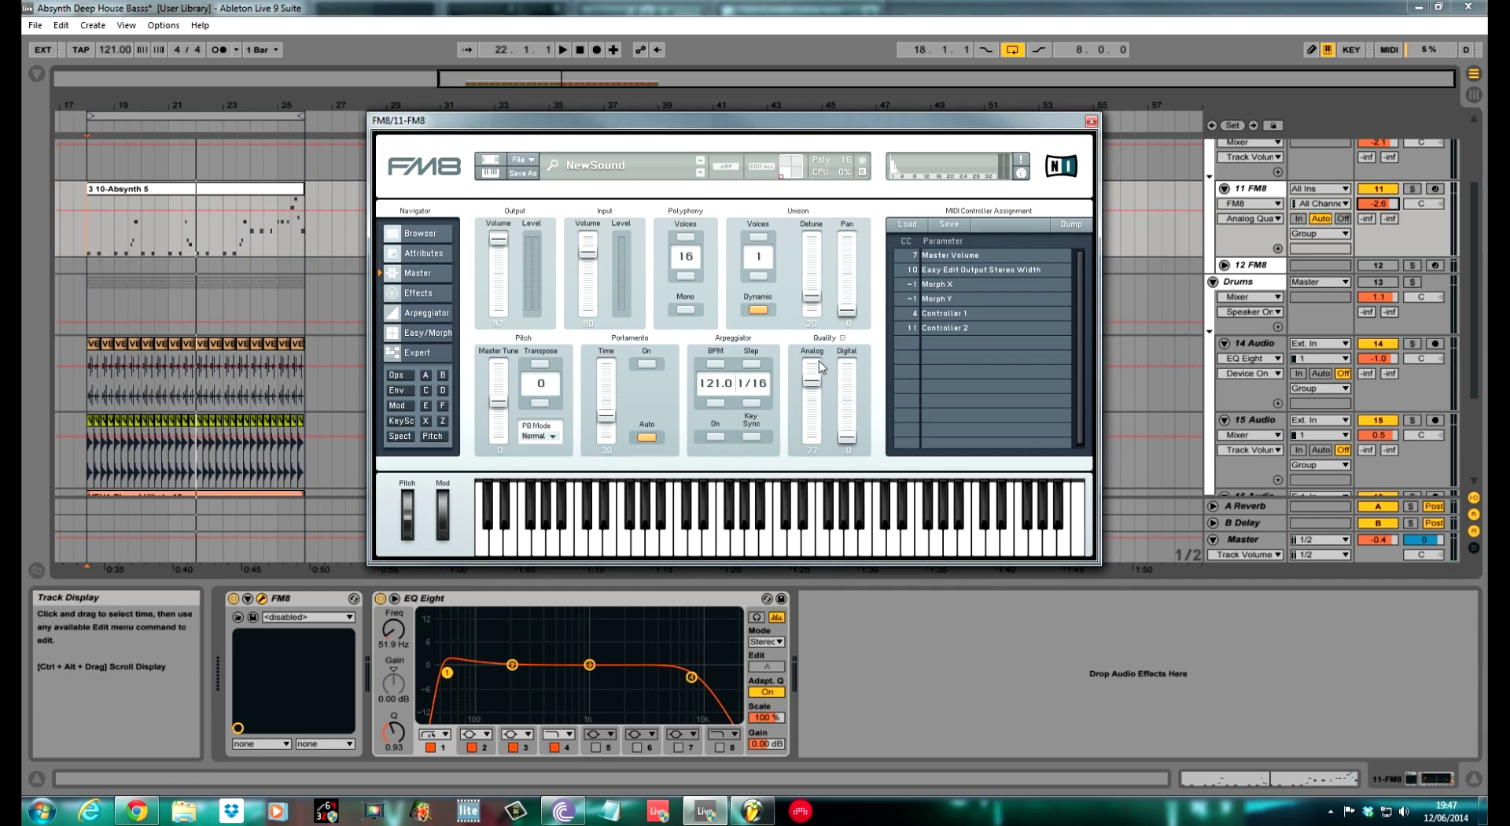
drag(848, 438, 838, 375)
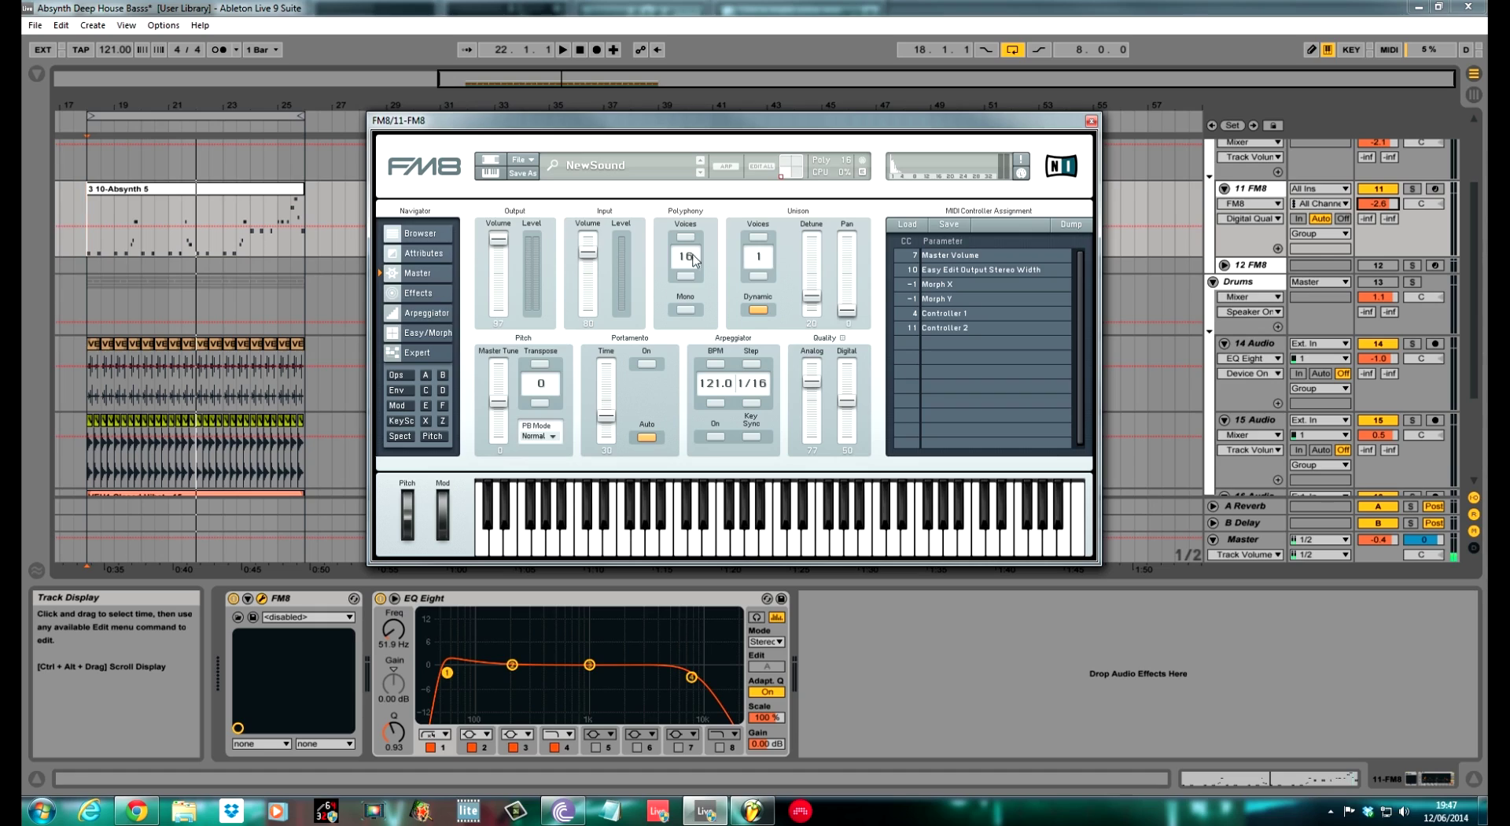
Switch FM8 to mono with 2 unison voices and unison detune settled at 24
click(686, 310)
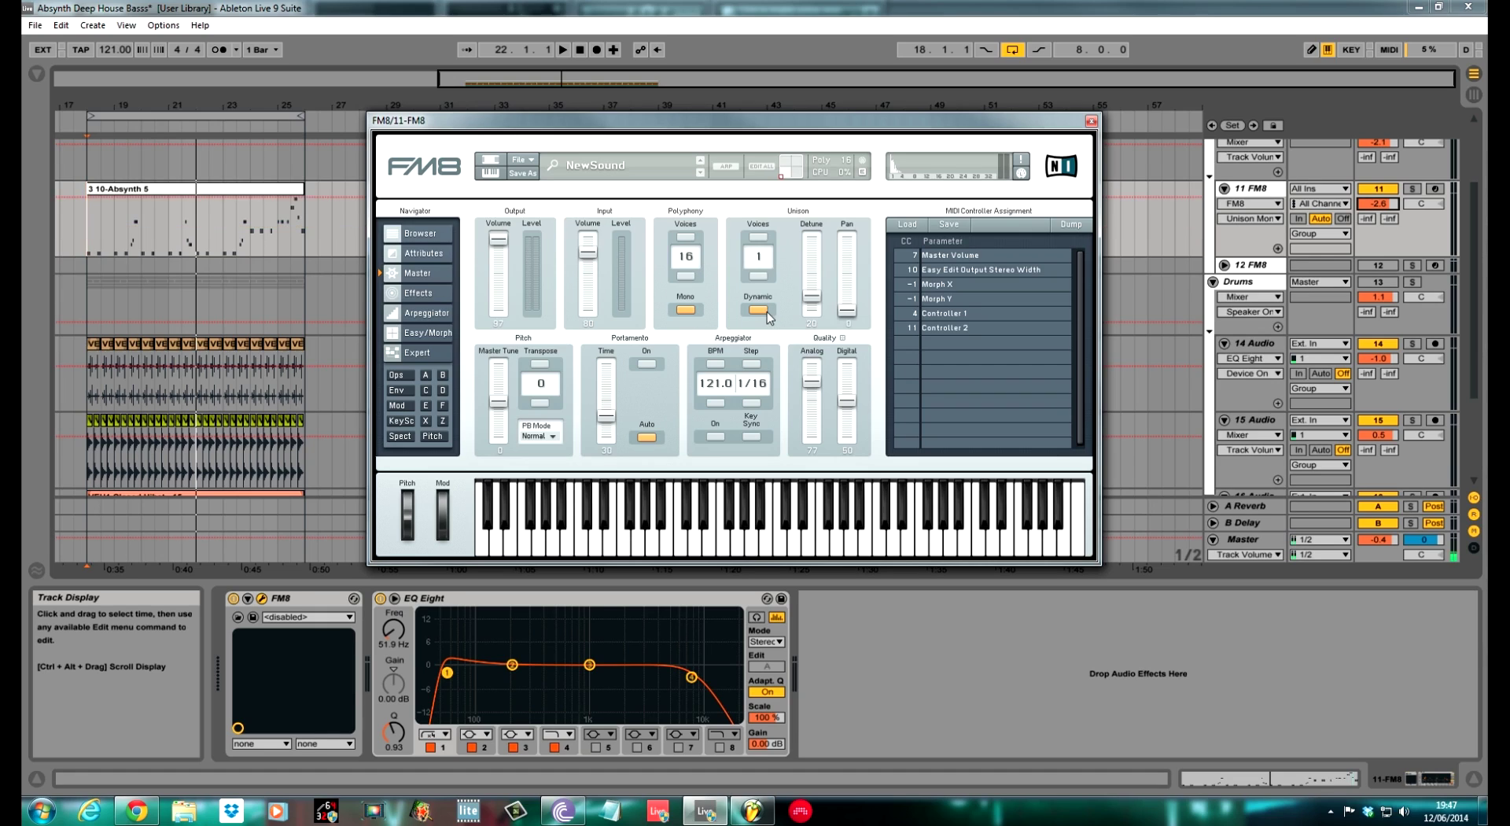
click(760, 236)
click(760, 237)
drag(812, 297, 812, 290)
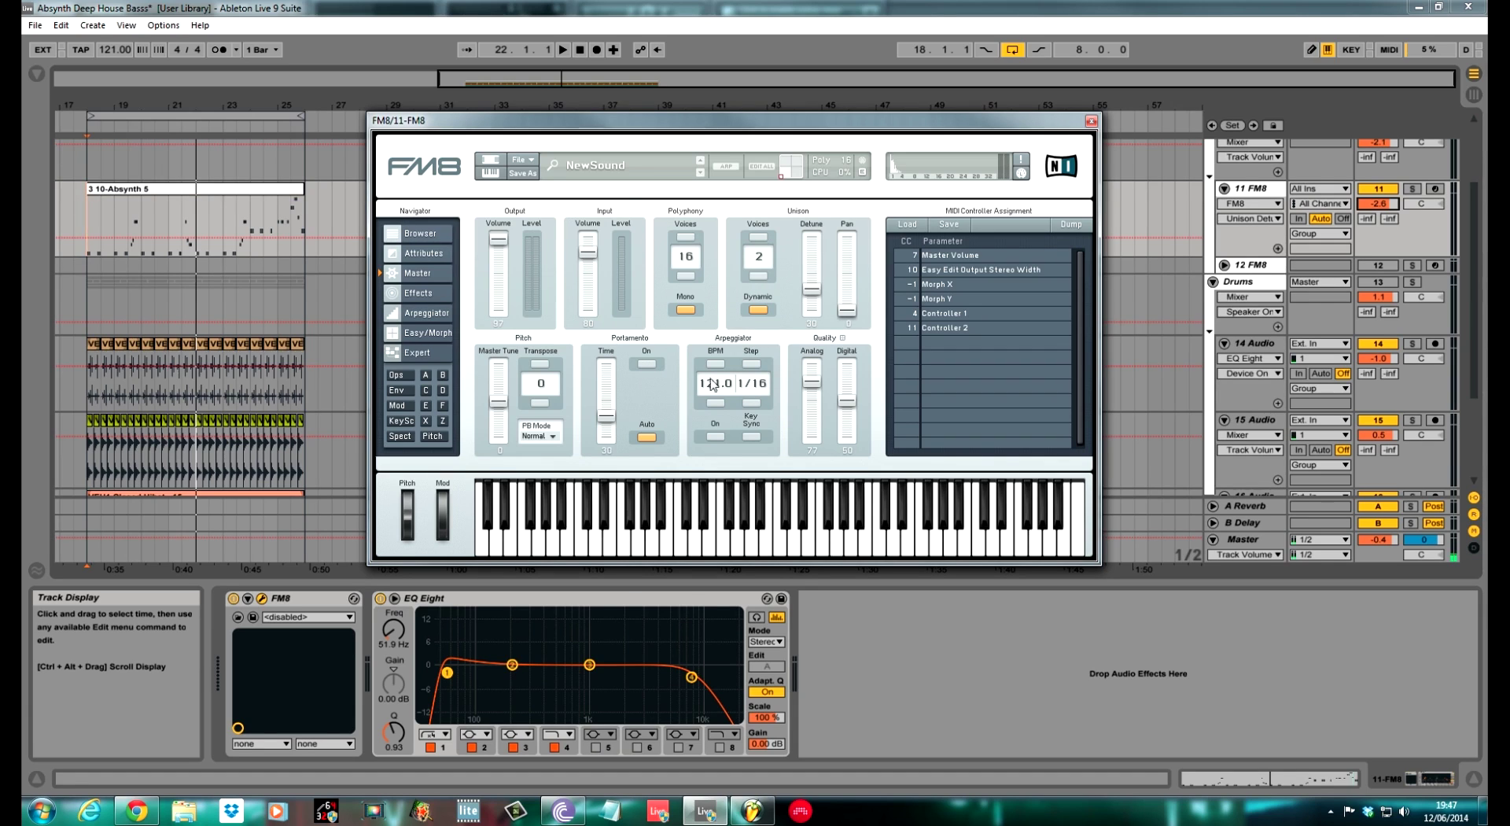
key(space)
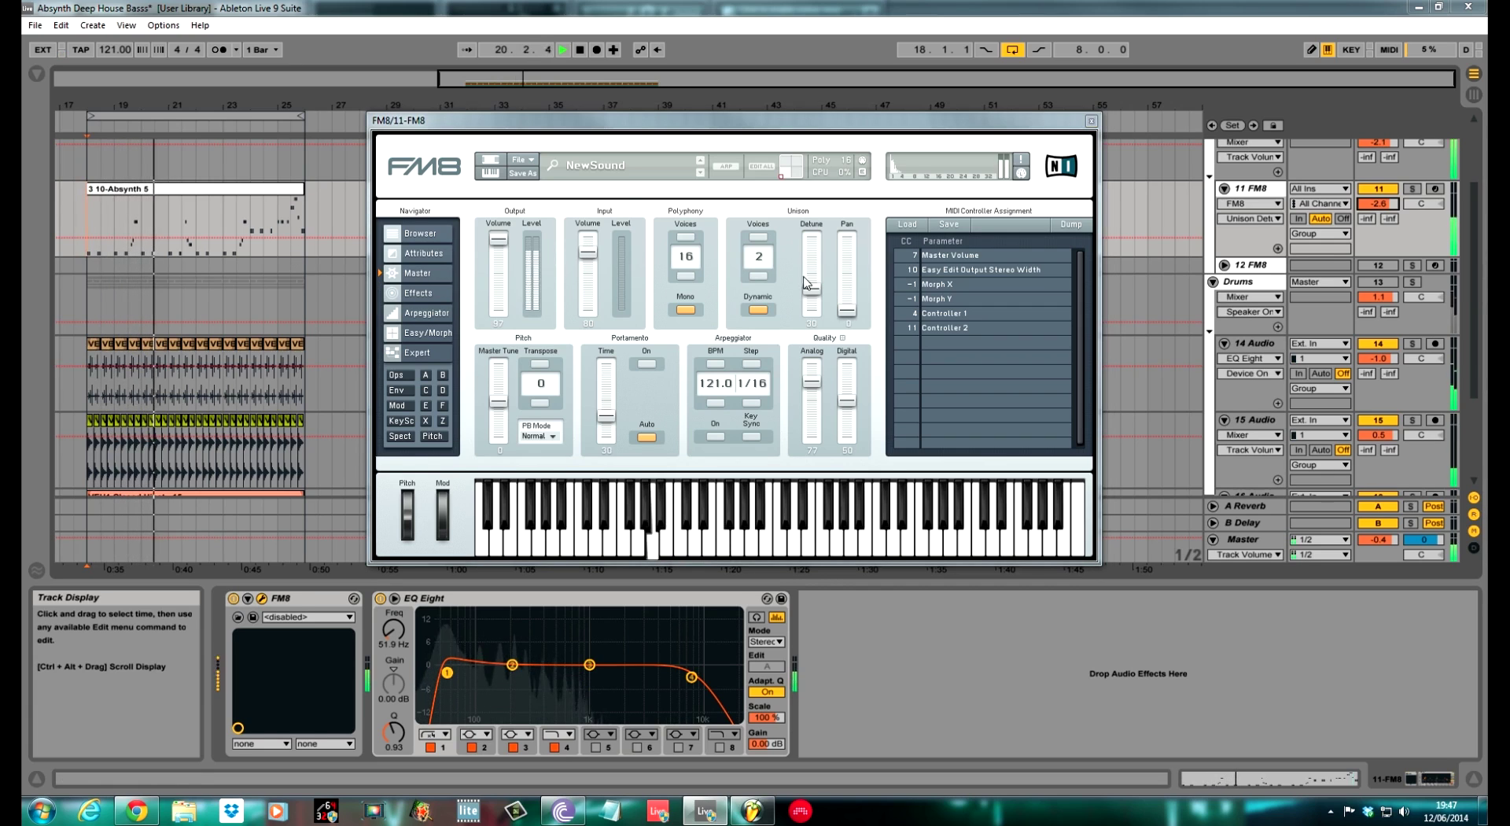
drag(813, 289, 817, 303)
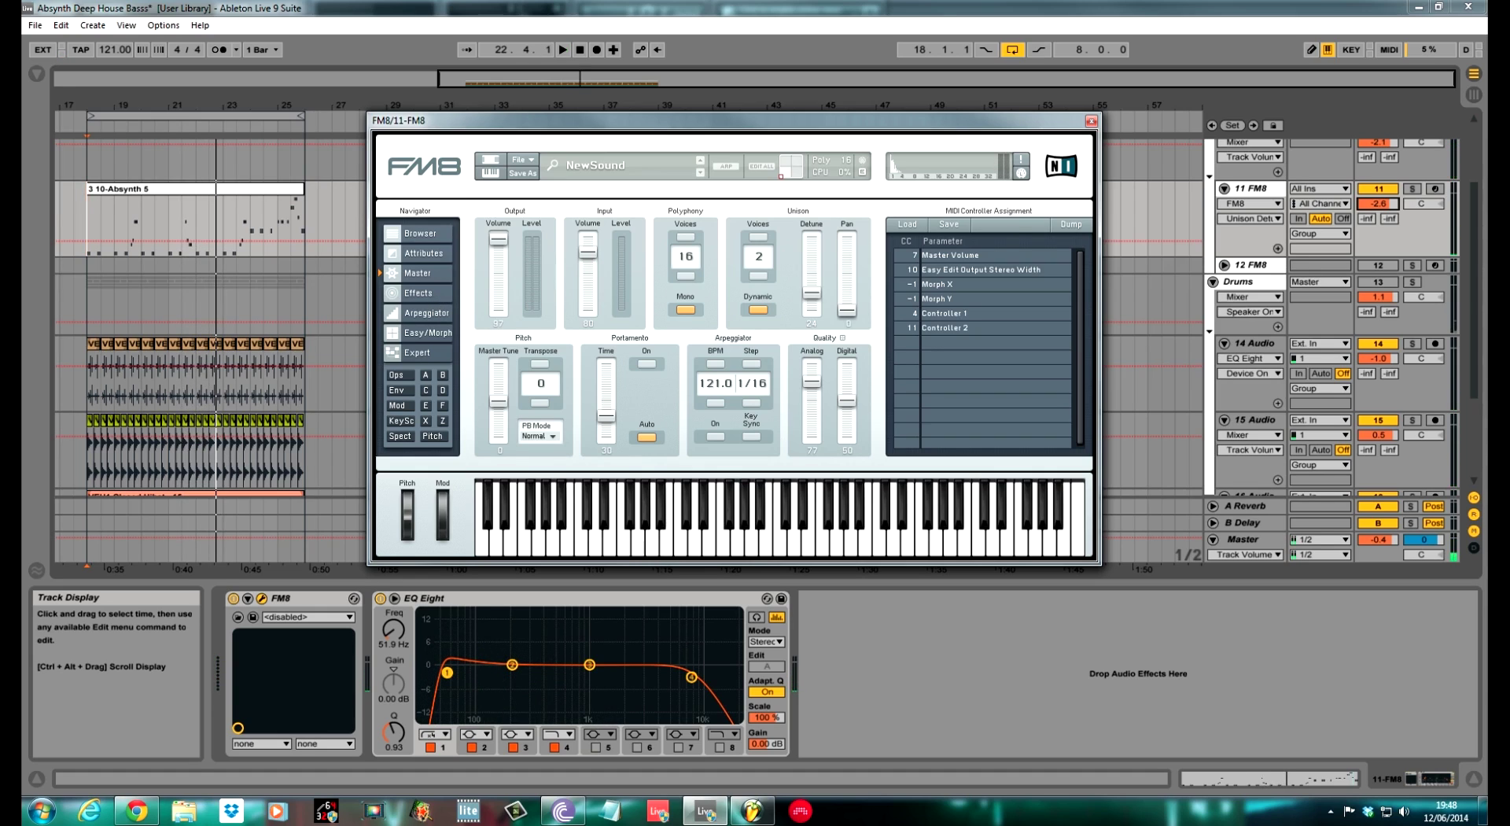
click(437, 294)
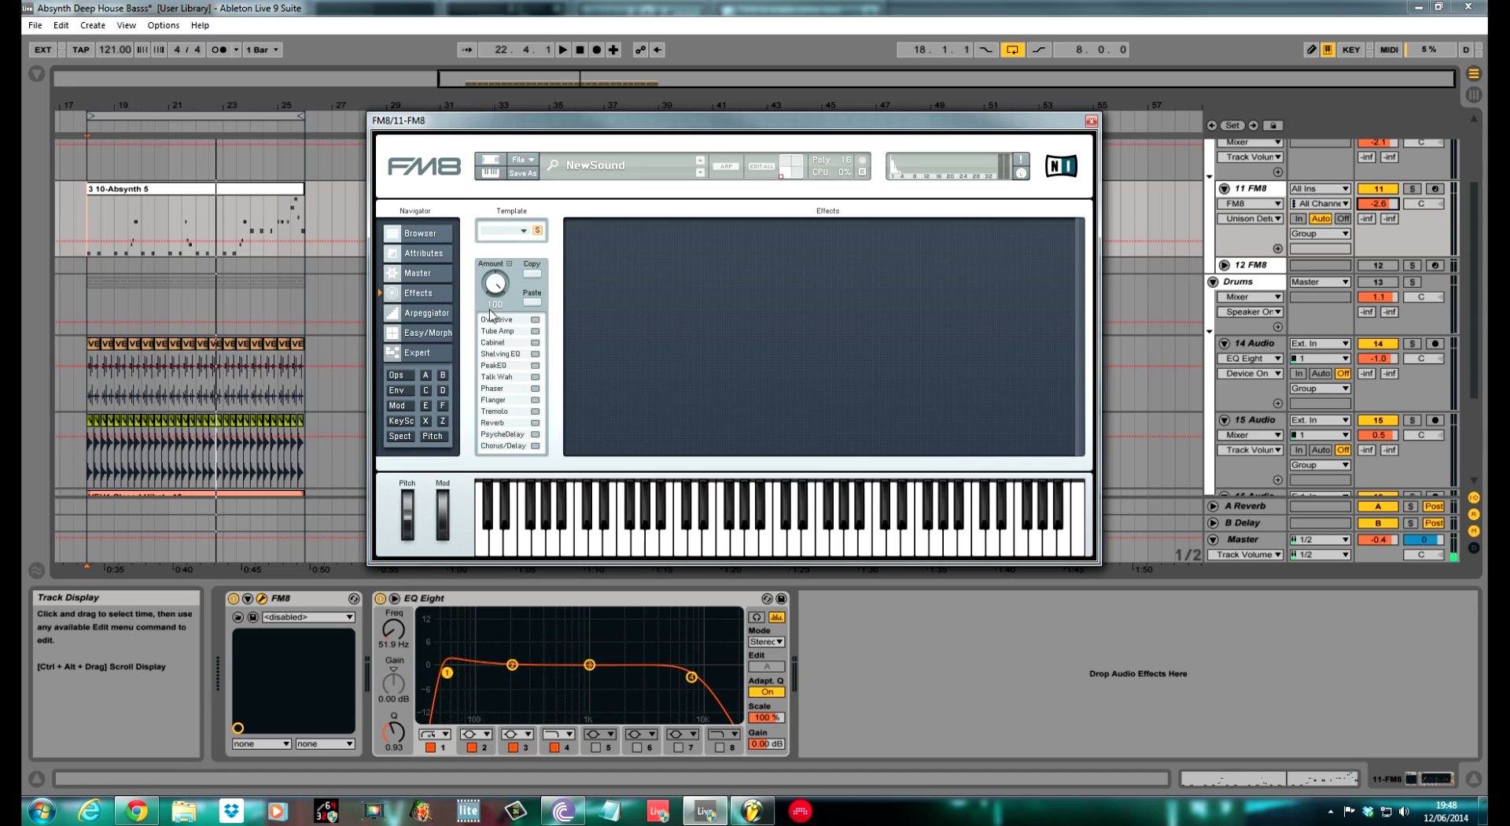
Enable the Tube Amp with volume 85 and drive 18, then audition it
click(535, 332)
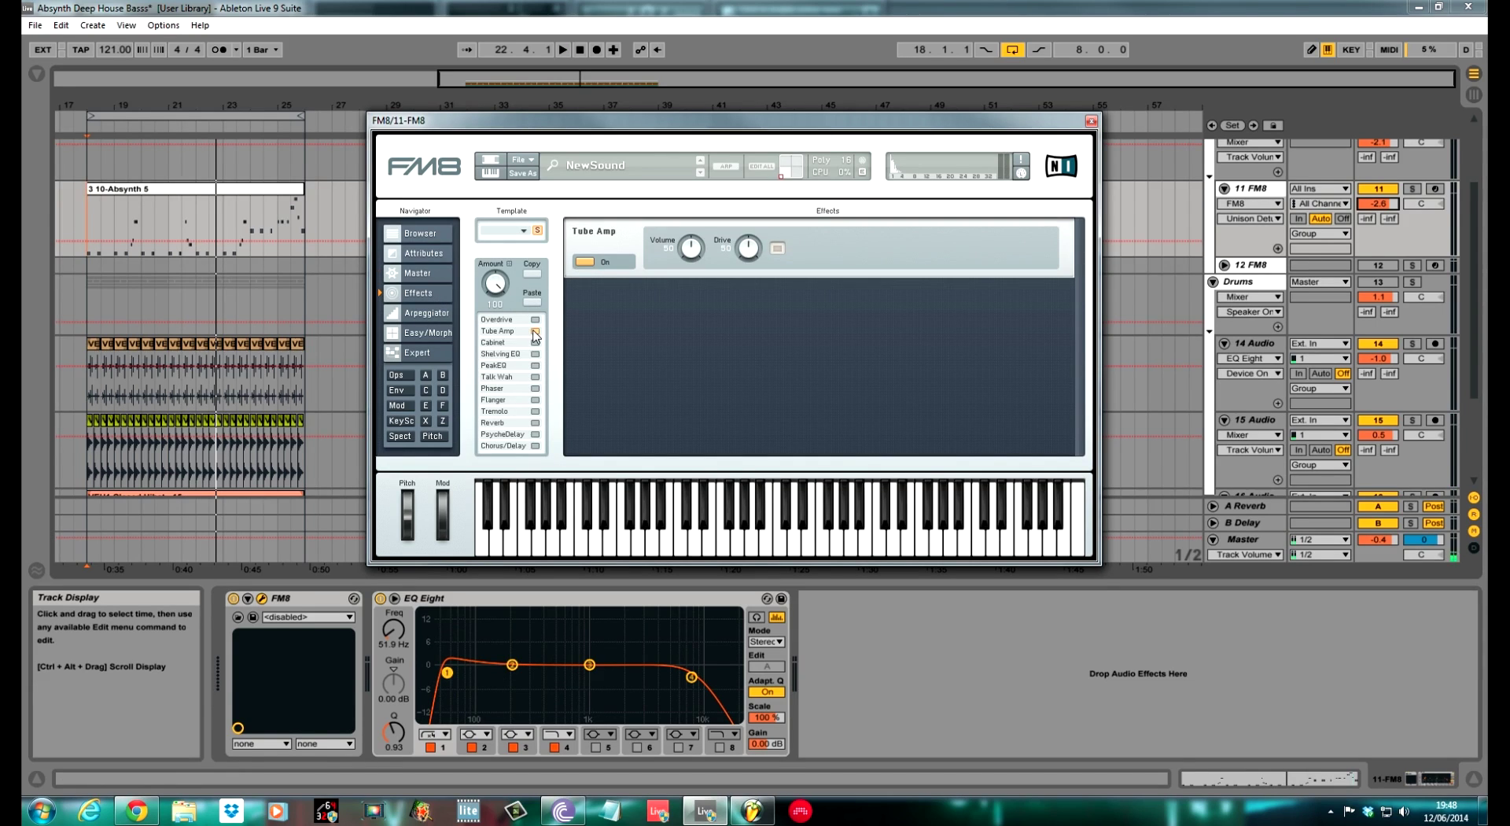
mouse_move(689, 259)
mouse_down()
mouse_move(689, 236)
mouse_move(692, 265)
mouse_up()
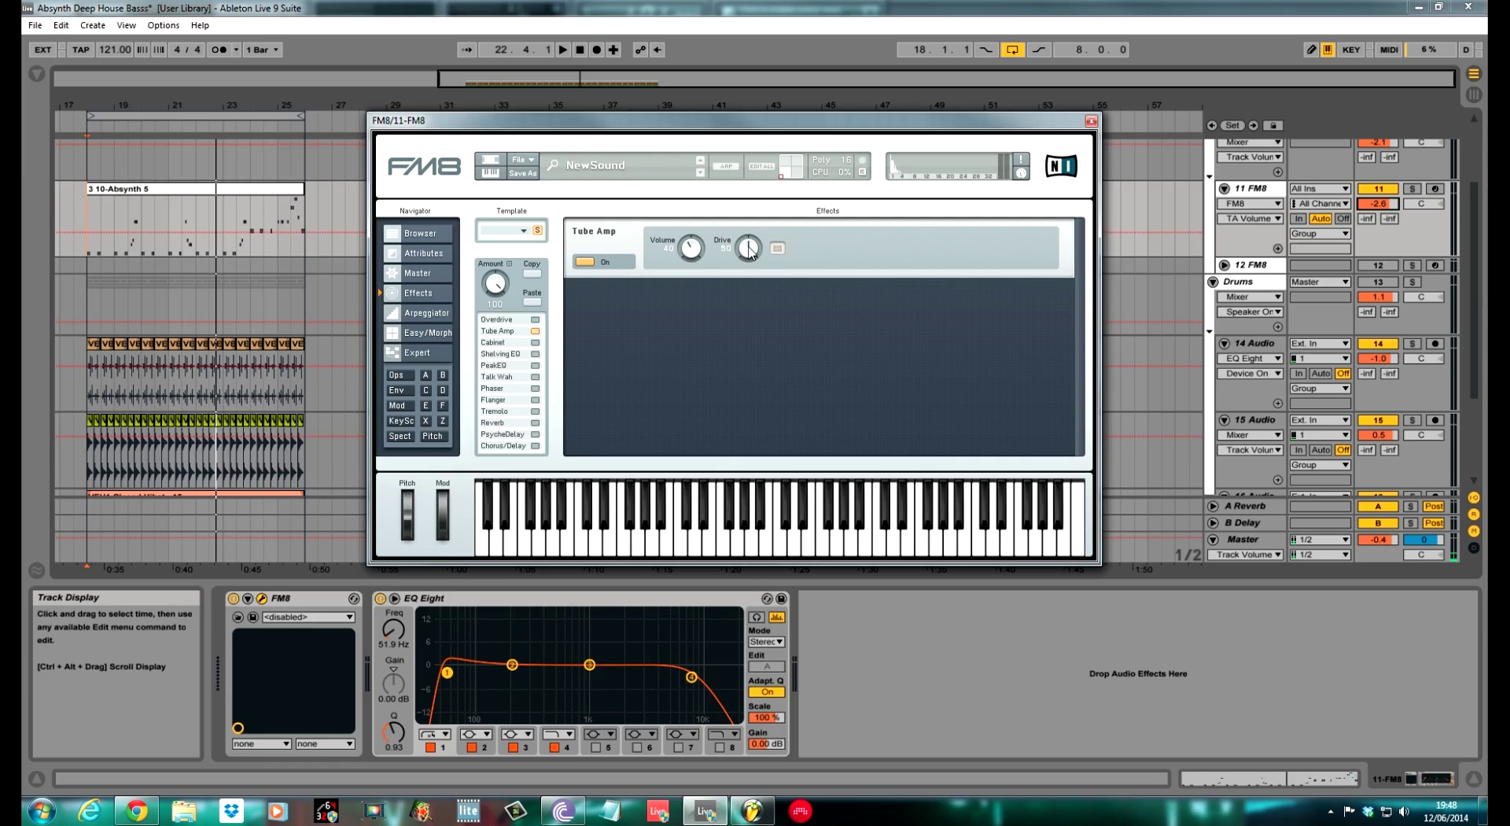
drag(750, 248, 748, 277)
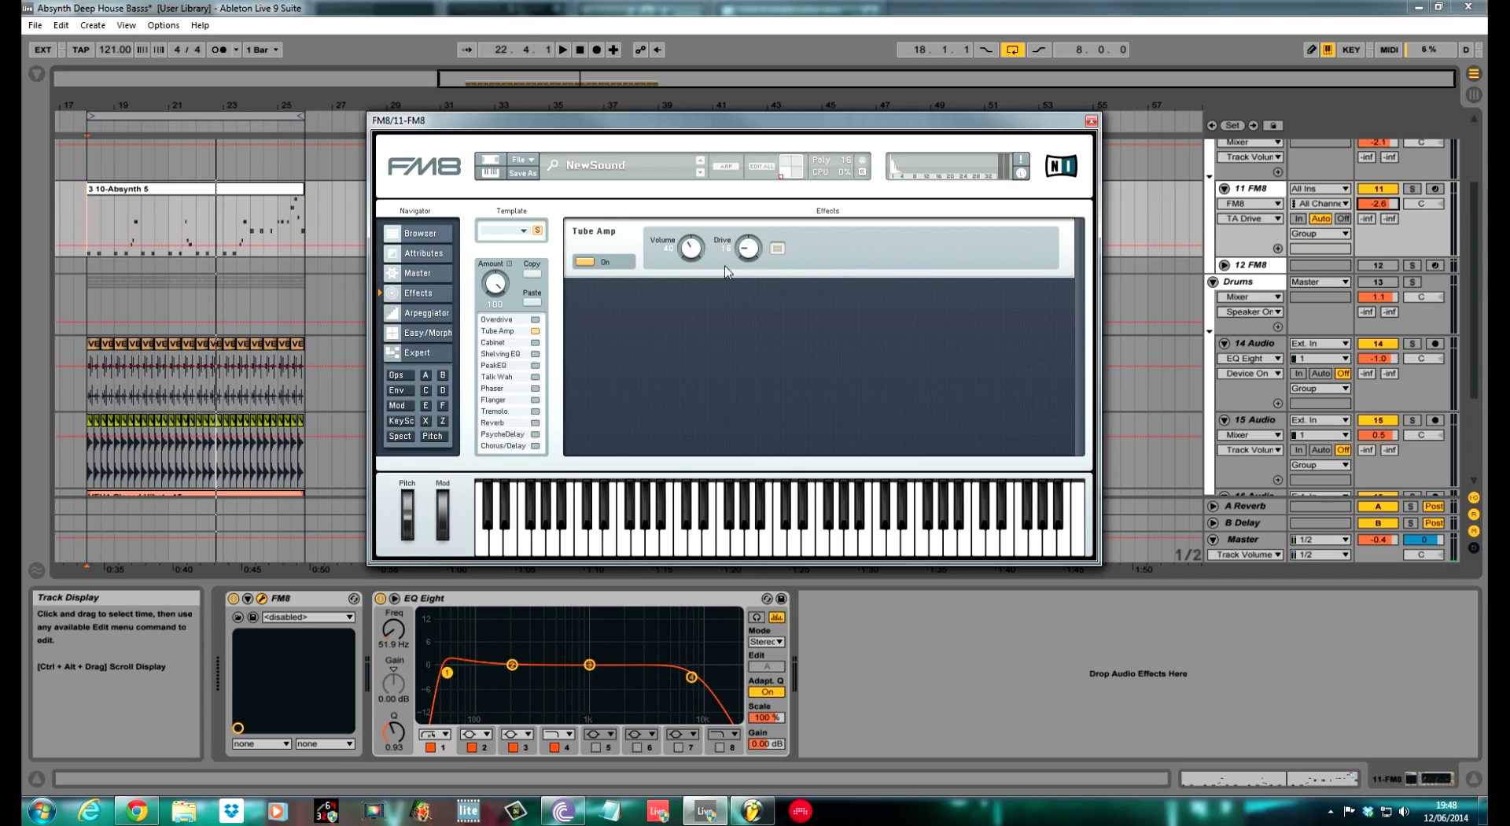
key(space)
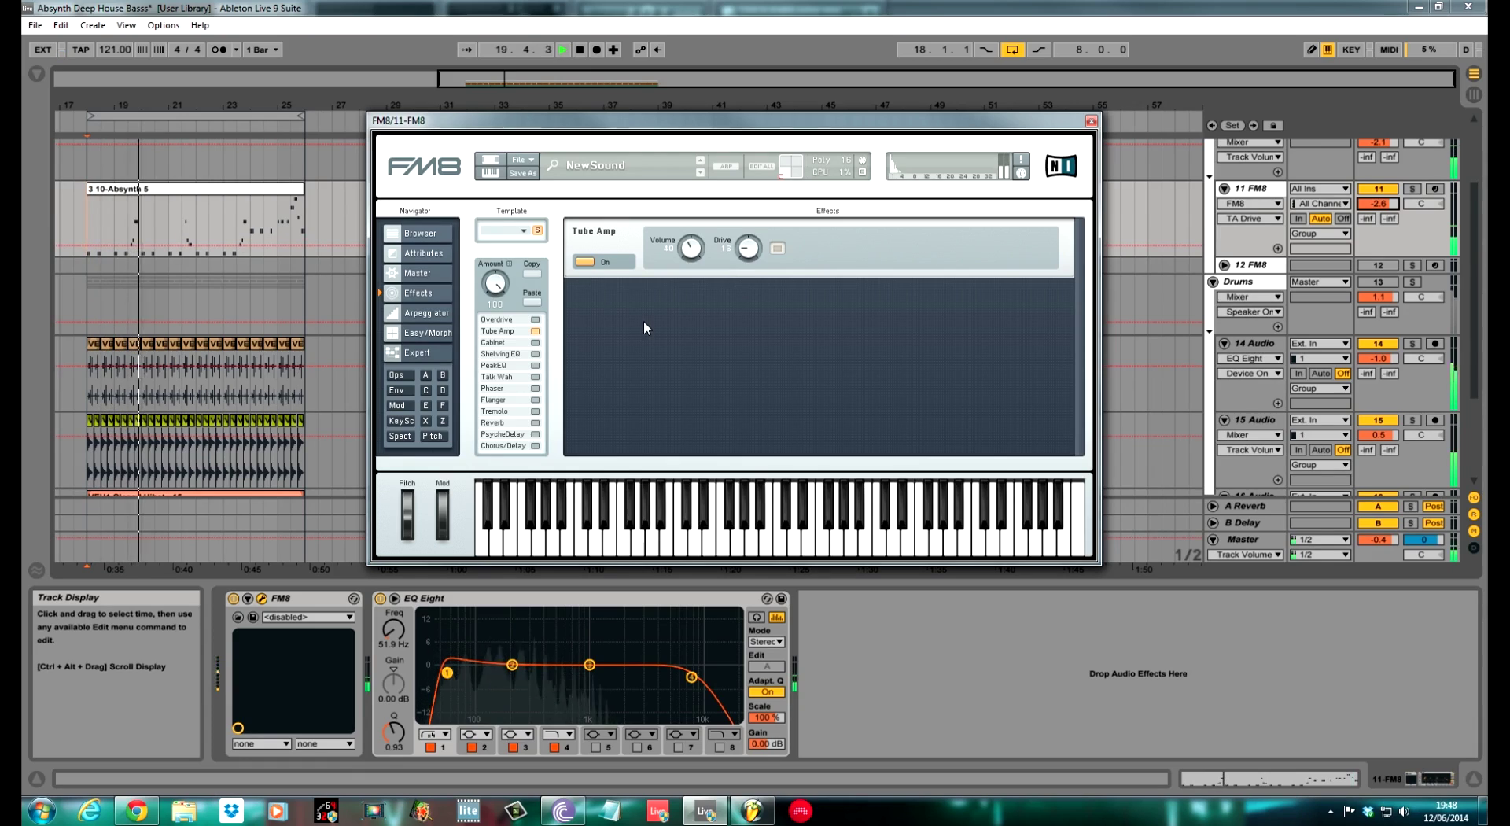
key(space)
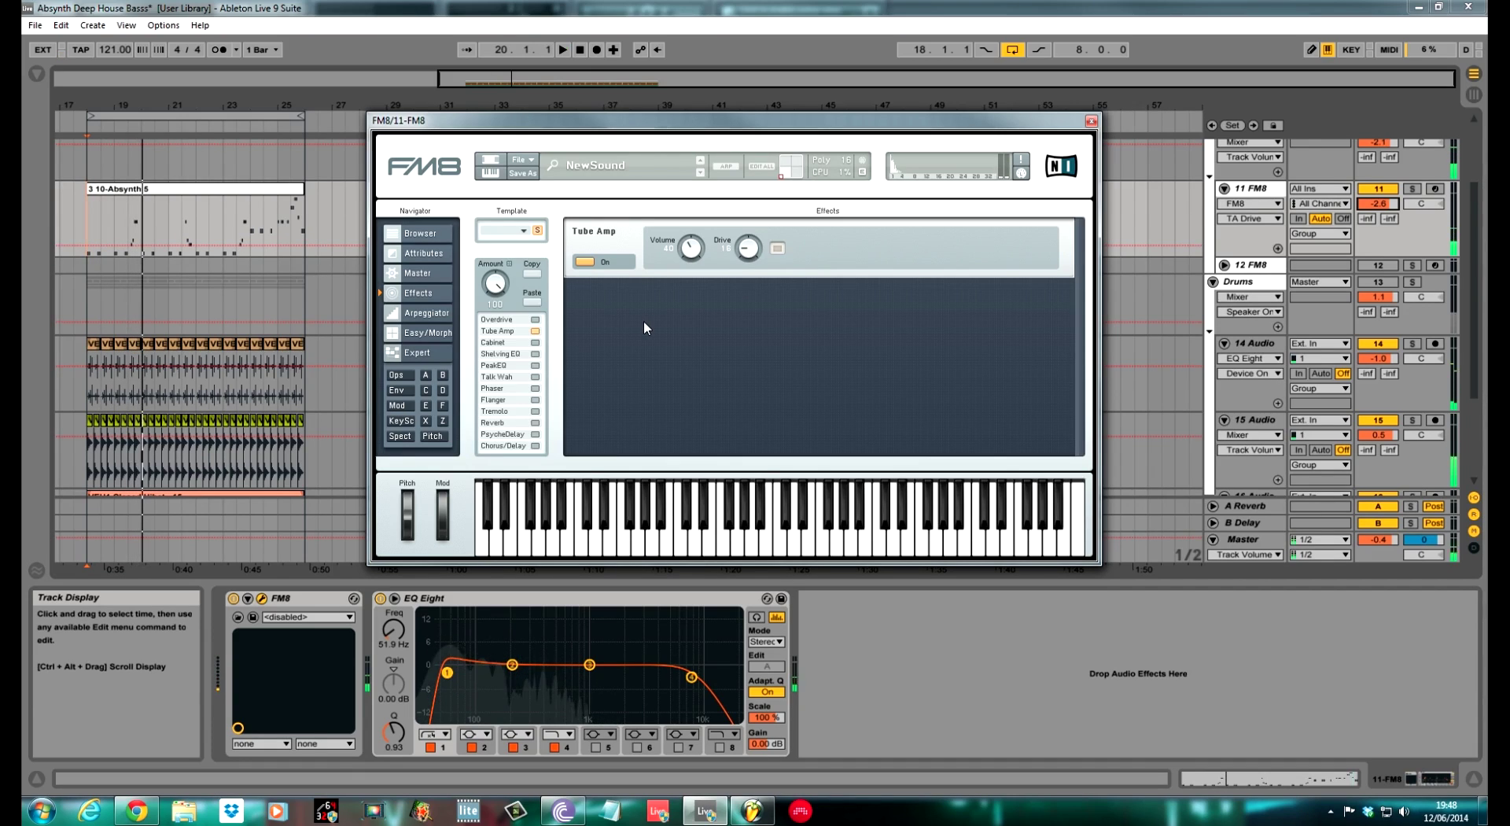
Enable the Cabinet with size 22, bass 21 and treble 19, and audition it
click(536, 343)
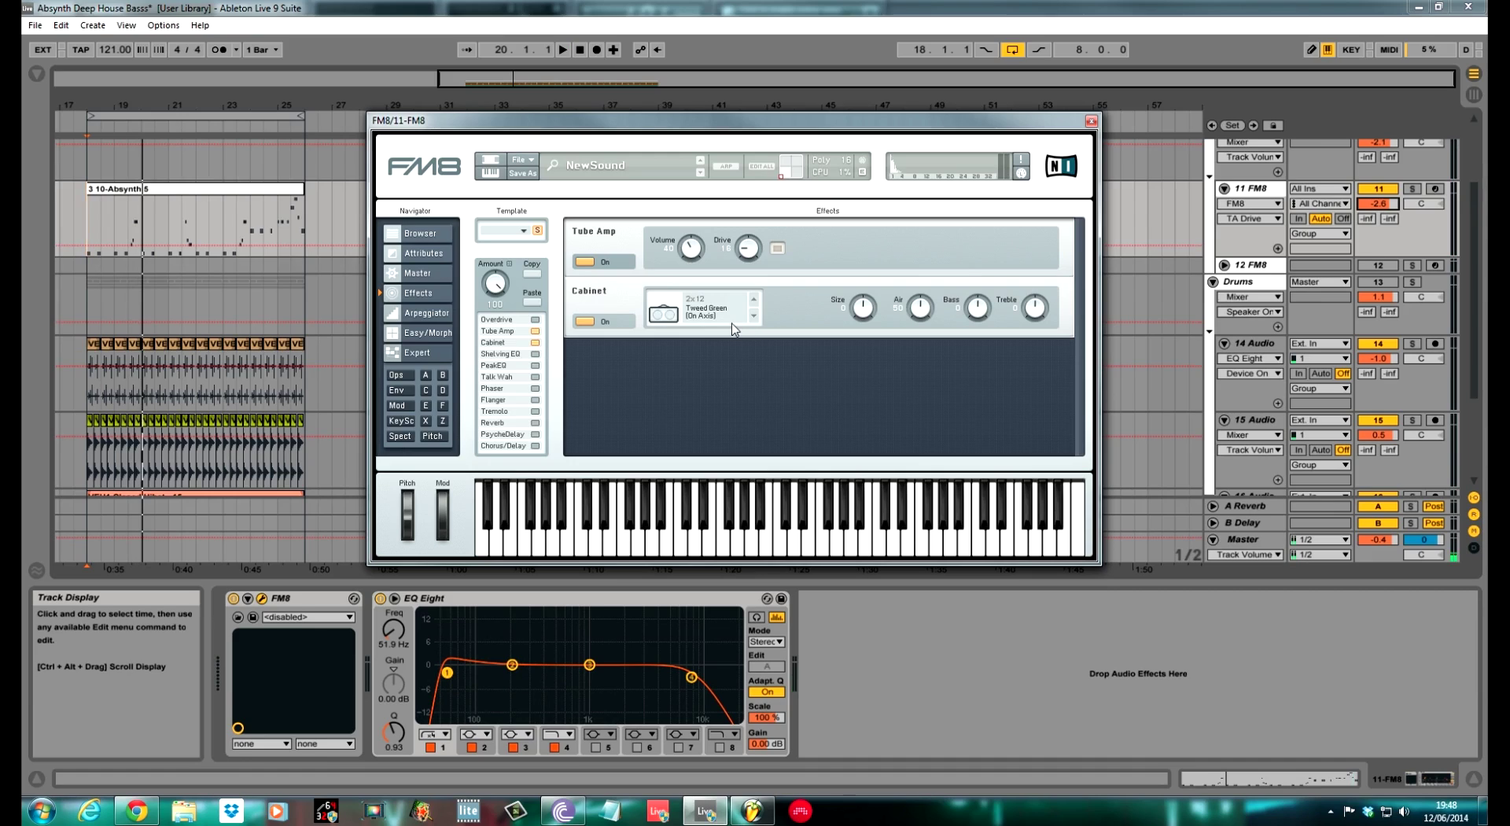
drag(865, 321, 924, 337)
drag(980, 310, 982, 291)
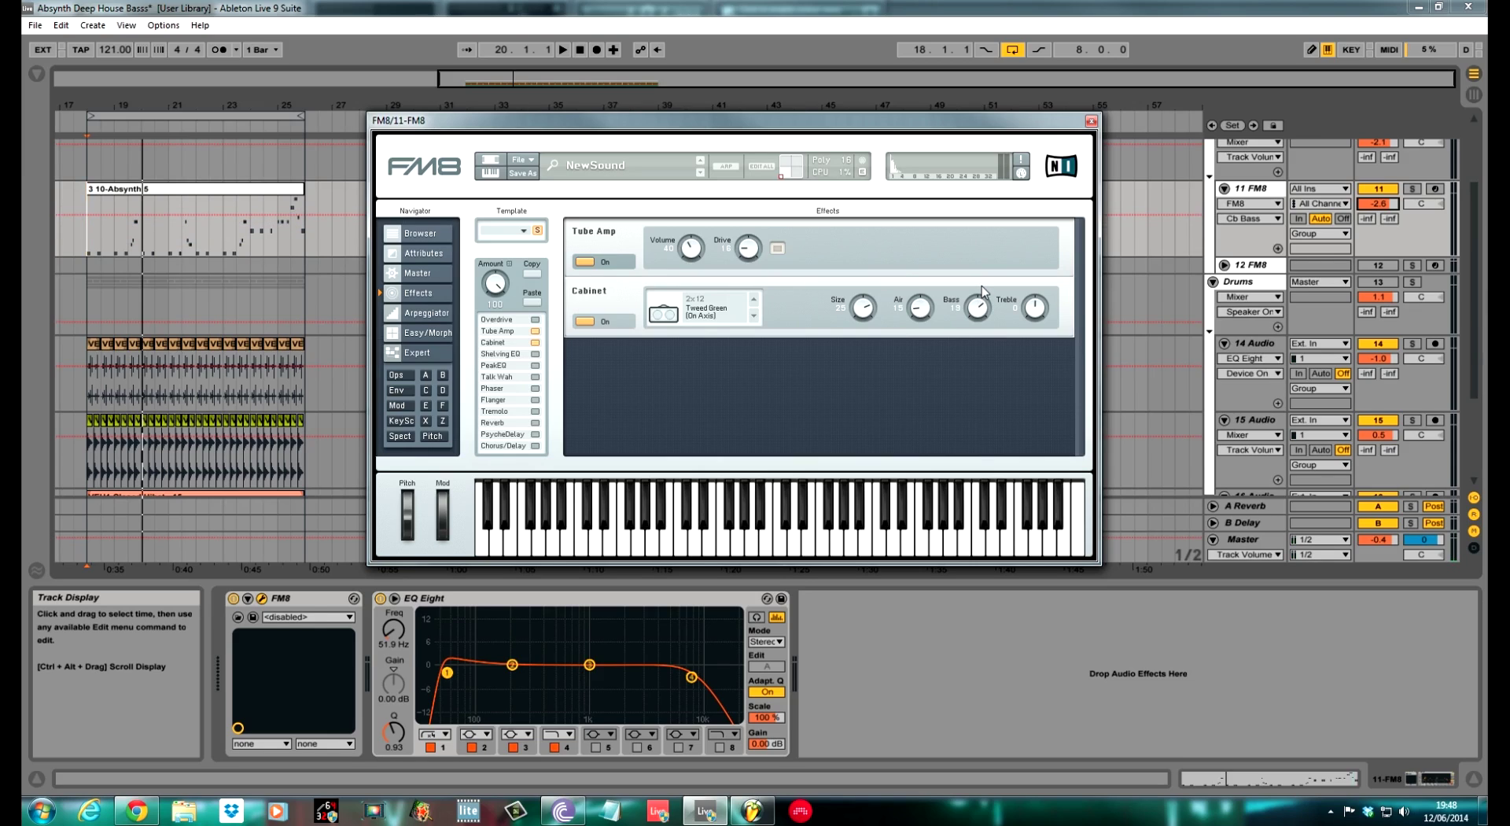
drag(982, 290, 983, 280)
drag(1042, 313, 1046, 295)
key(space)
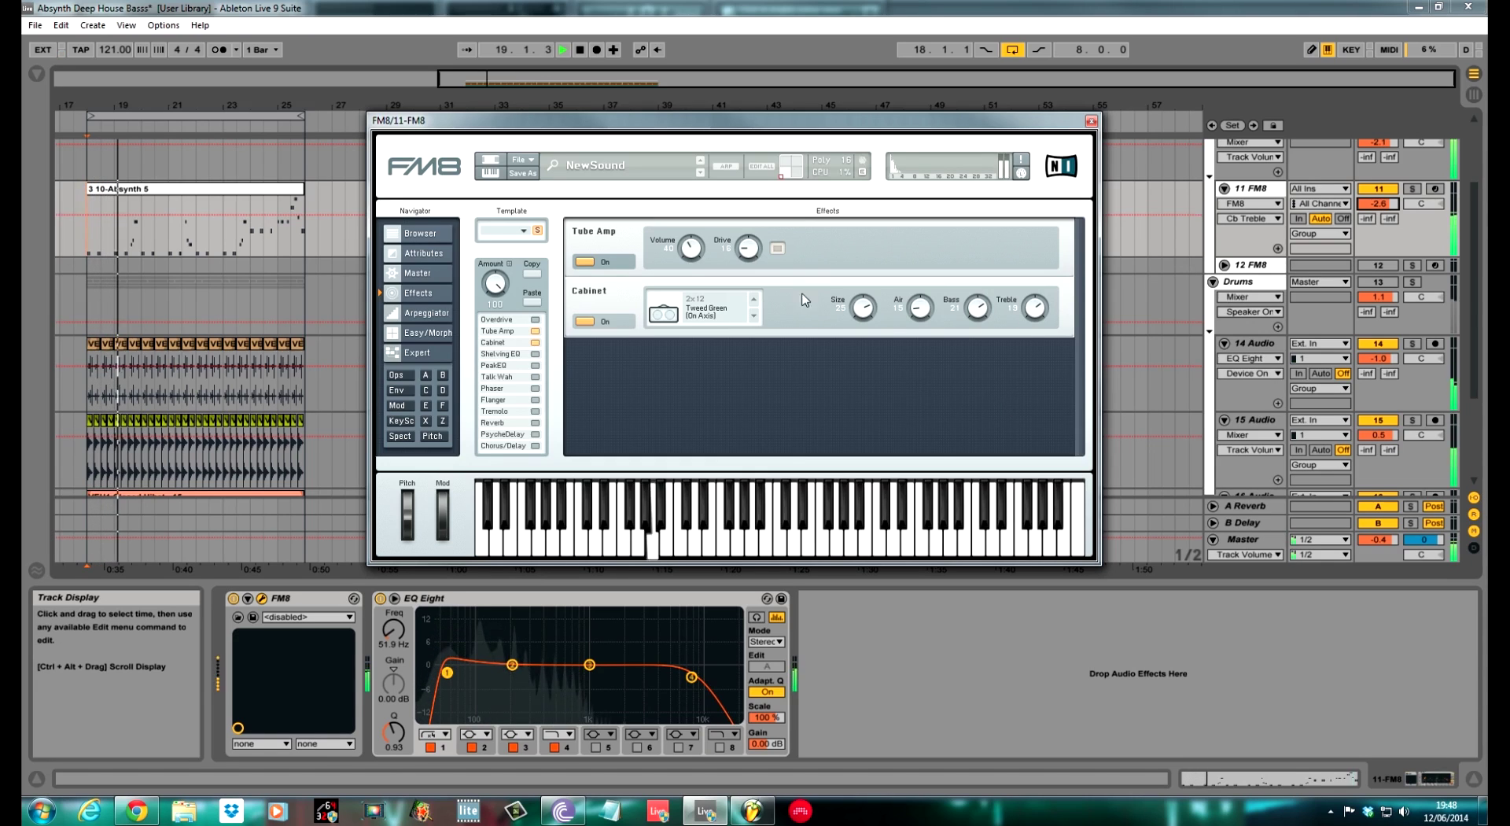
click(418, 273)
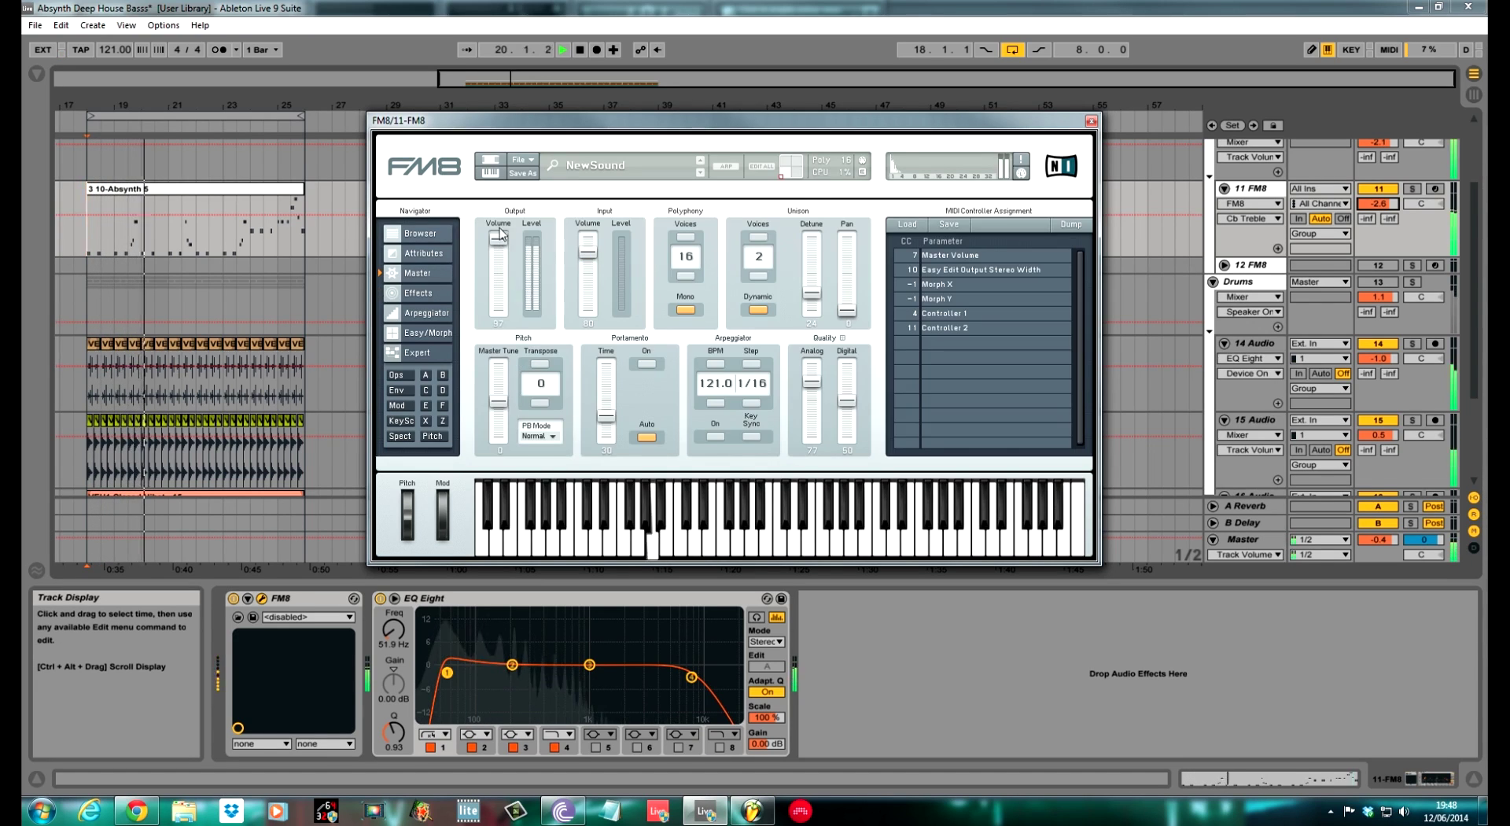
Raise FM8's output volume to 100 and the FM8 track volume to 1.3 dB
drag(500, 234, 501, 228)
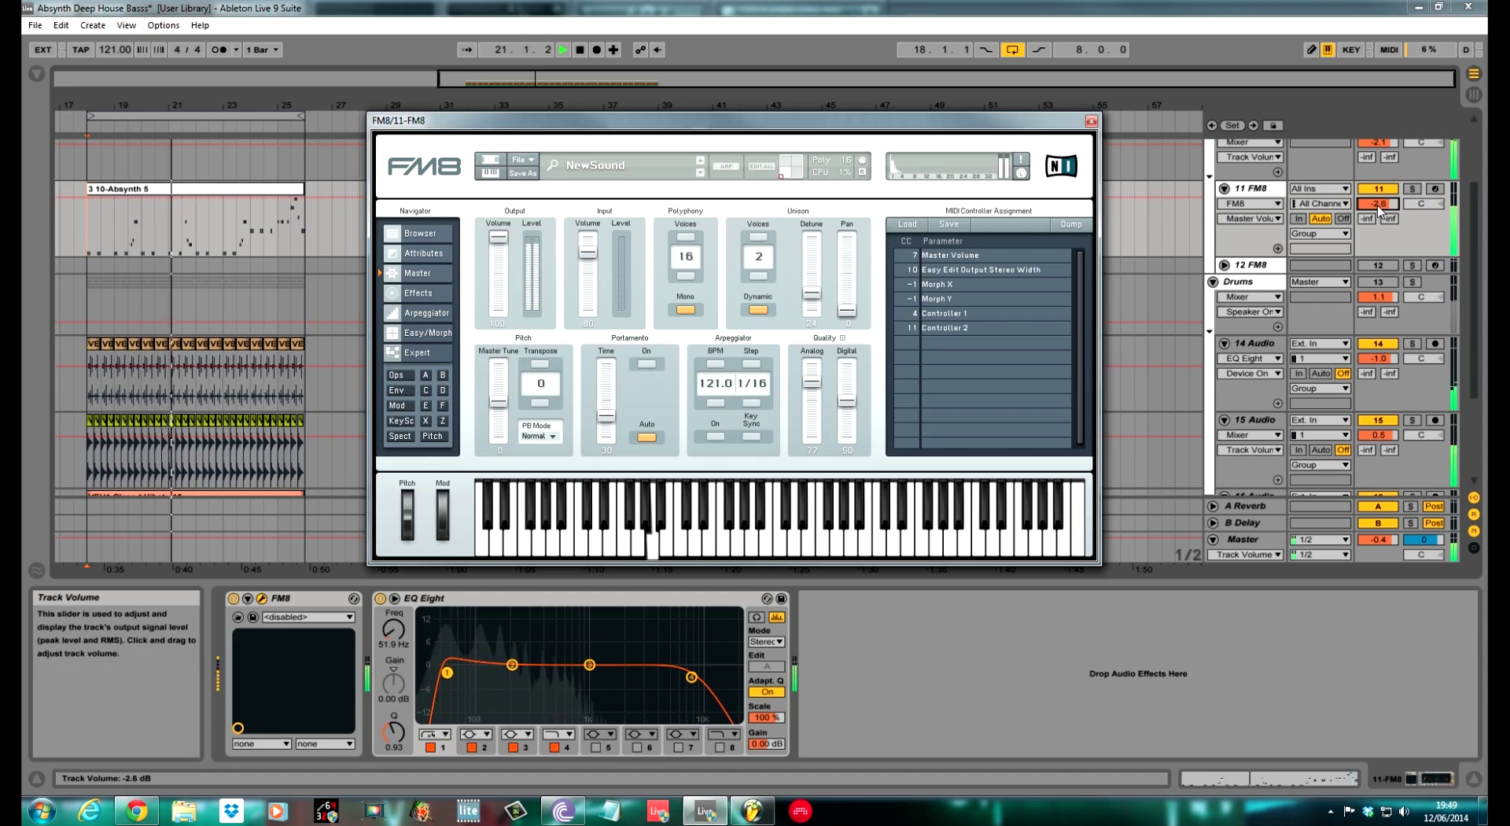
drag(1377, 205, 1377, 175)
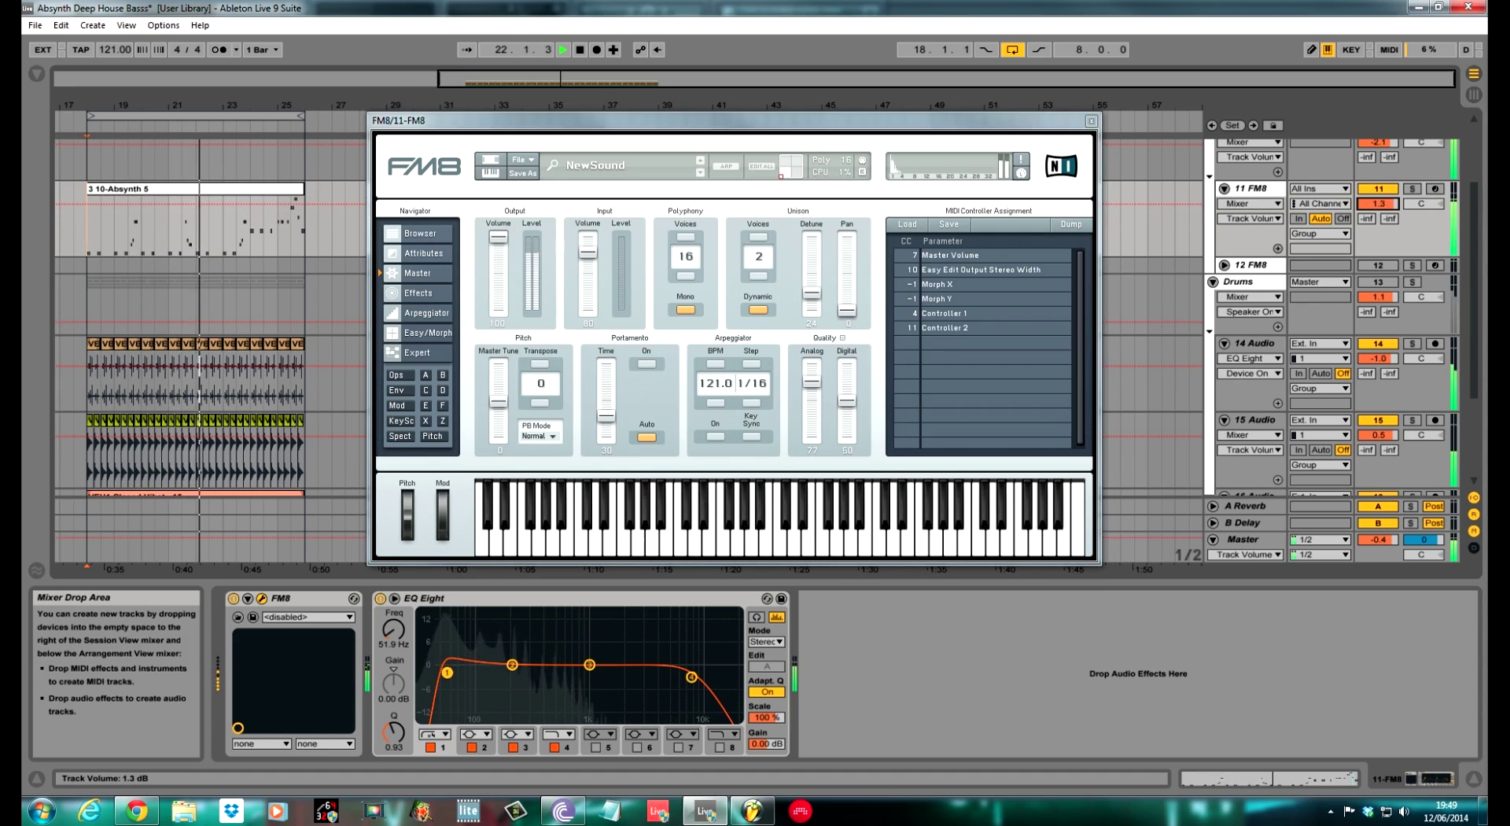
click(417, 292)
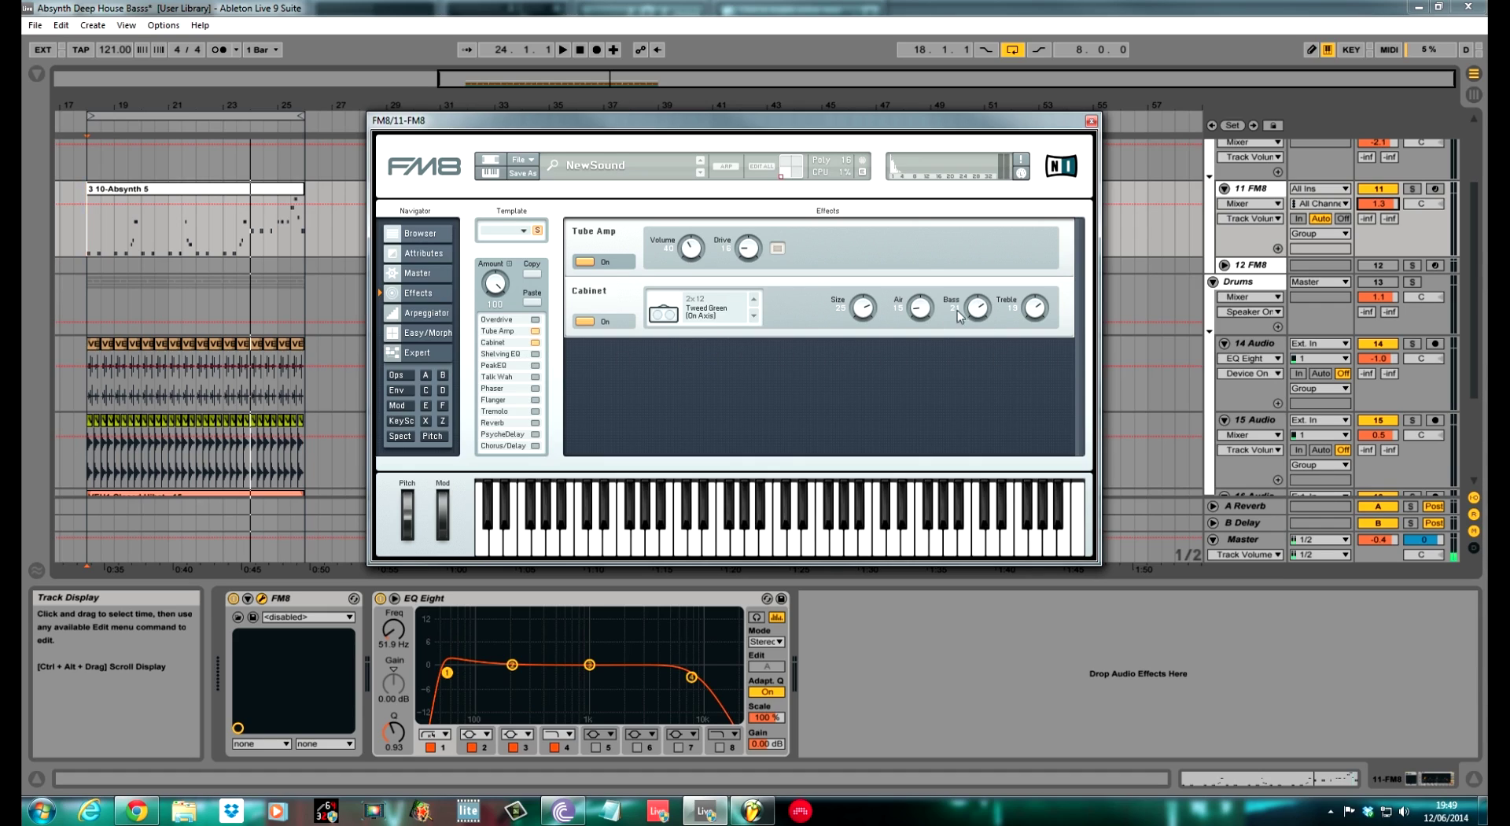
Add a Shelving EQ with a boosted, lower low shelf and lowered high shelf, then a Peak EQ
click(514, 357)
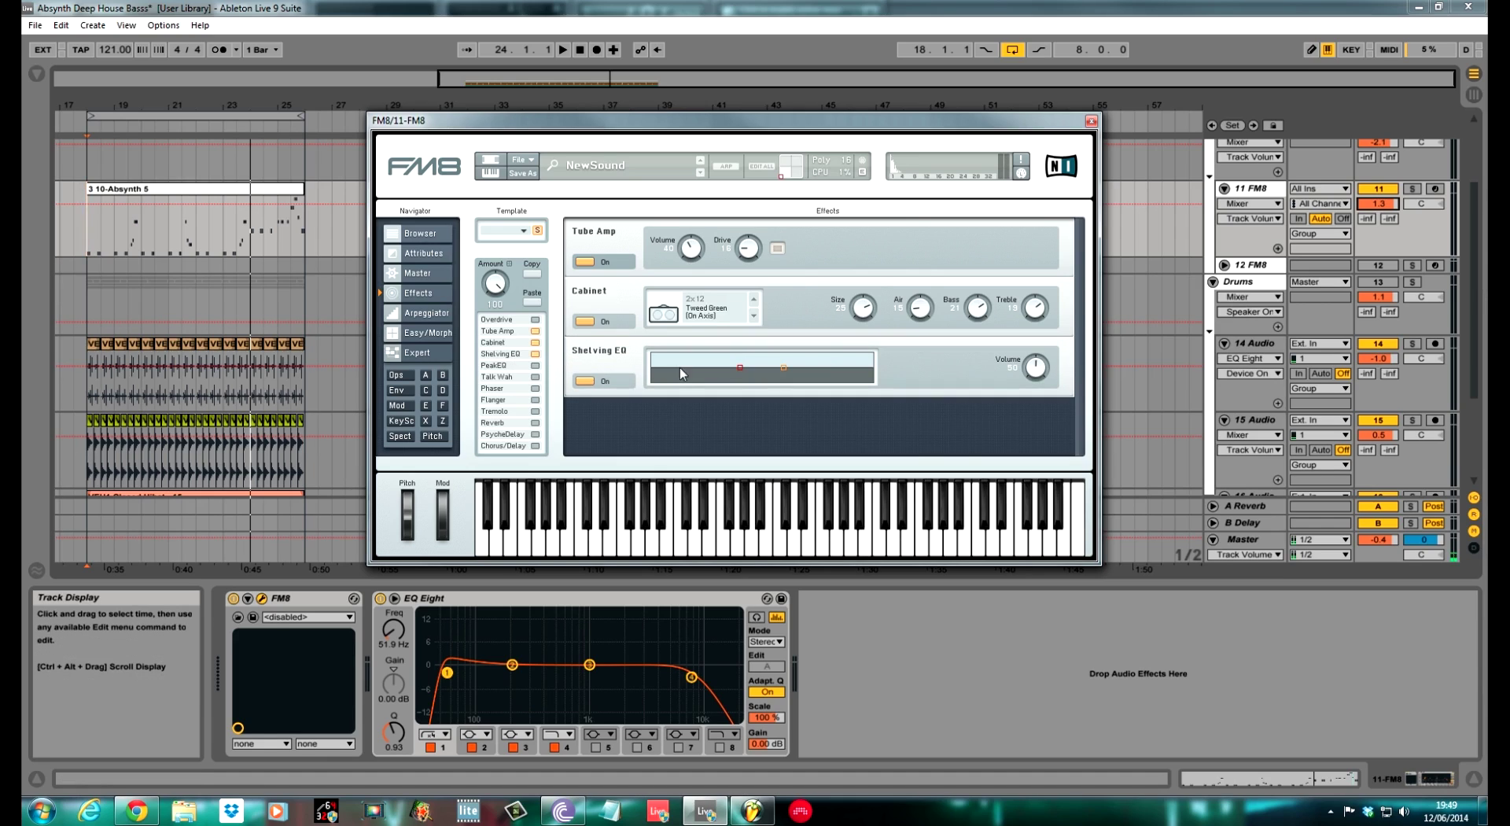
drag(740, 366, 711, 361)
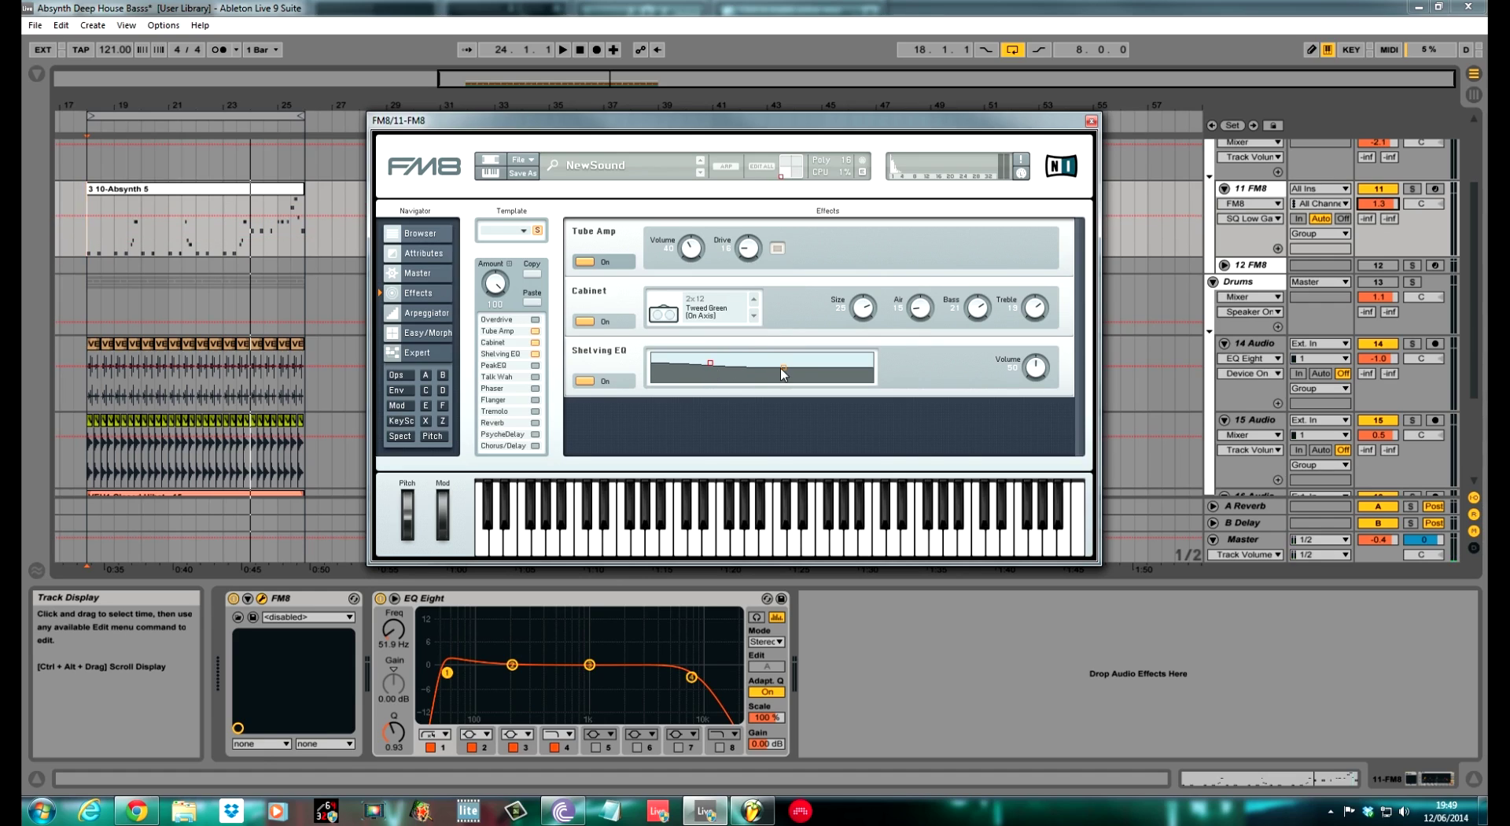
drag(783, 367, 753, 366)
click(535, 366)
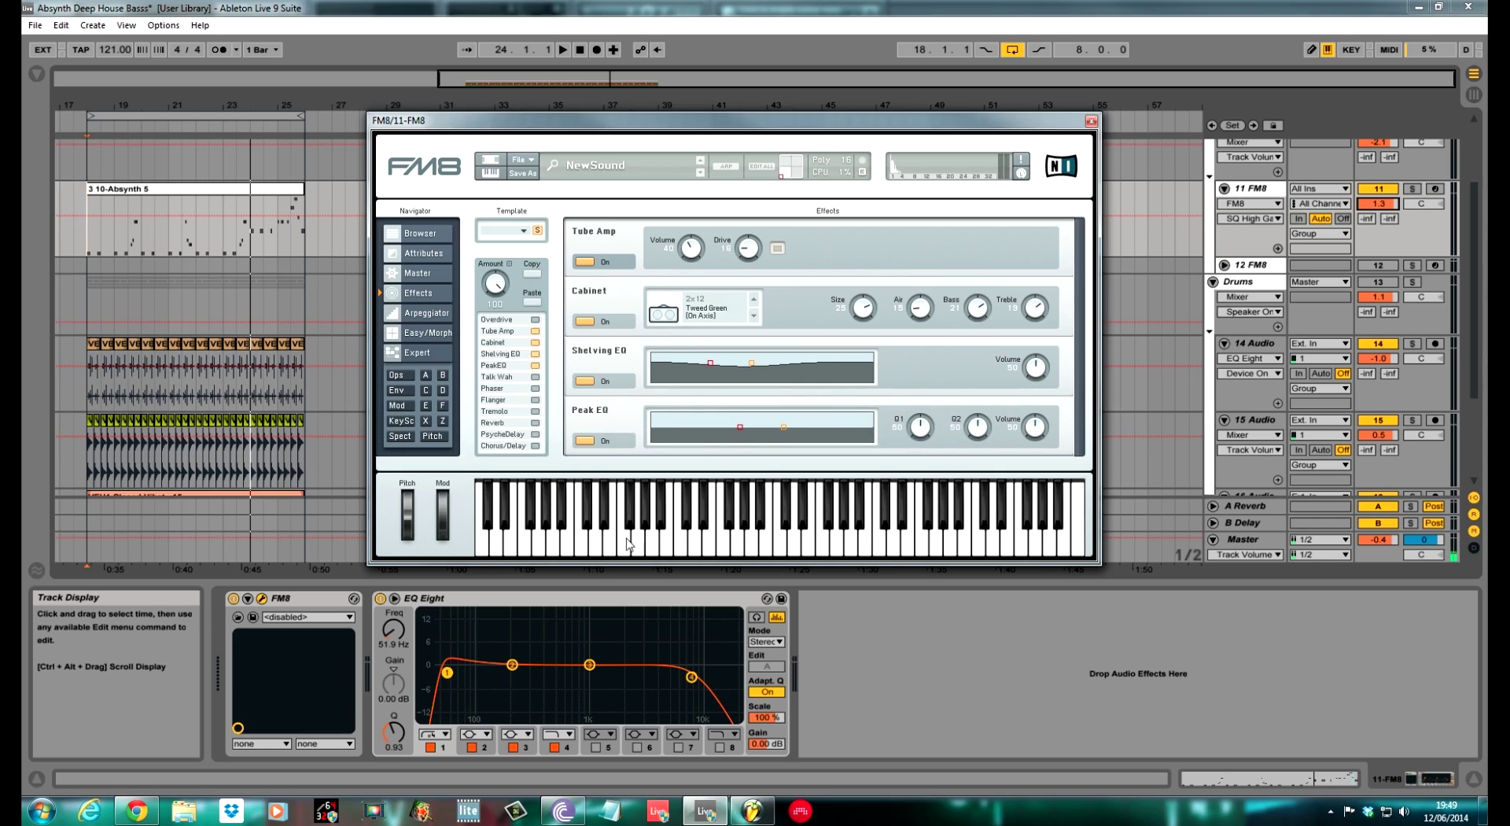
Boost both Peak EQ bands, set Q1 to 62 and nudge the Peak EQ volume up
drag(739, 425, 725, 423)
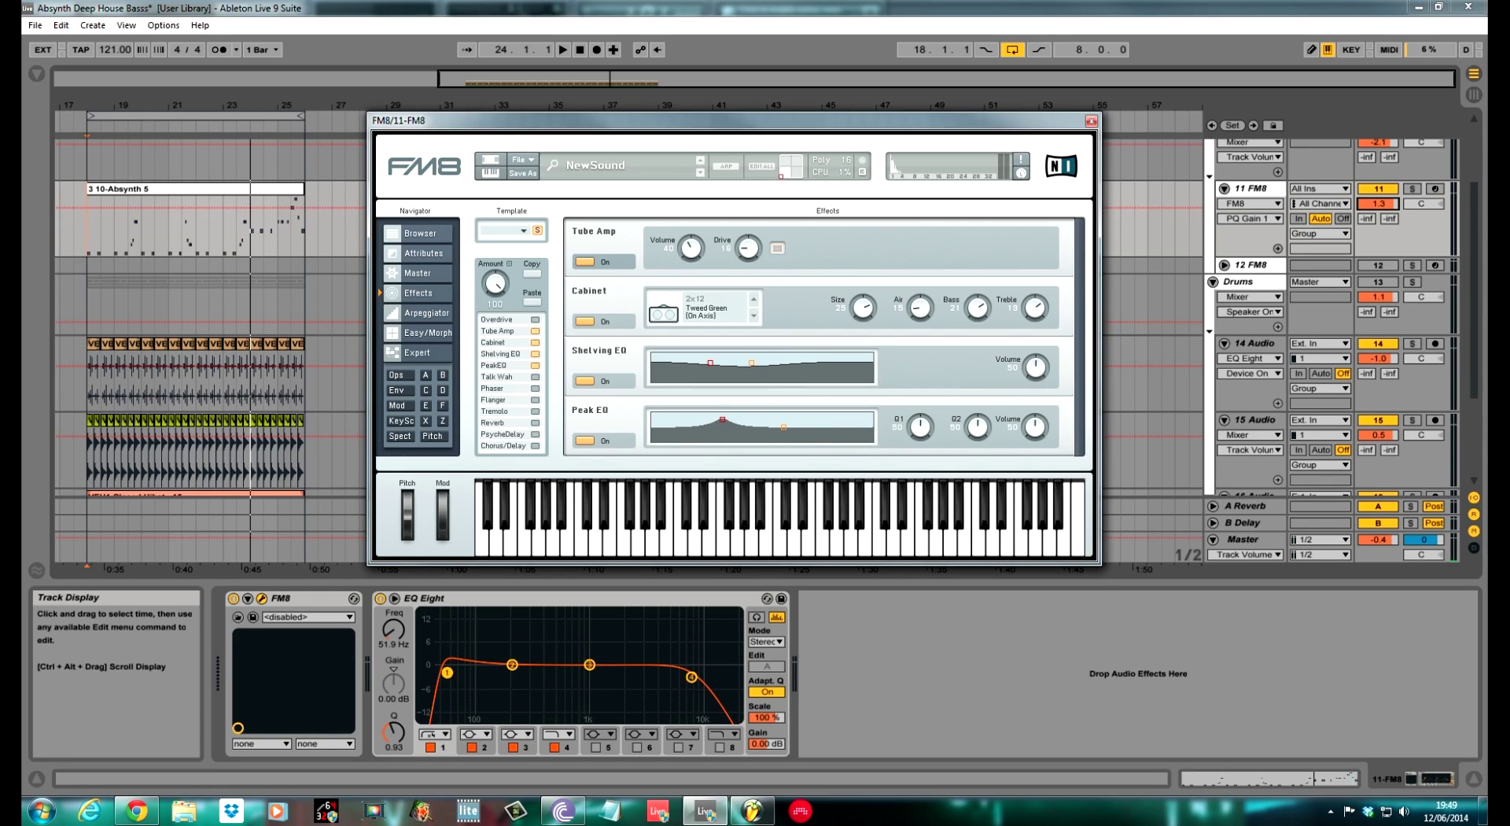
drag(927, 430, 927, 421)
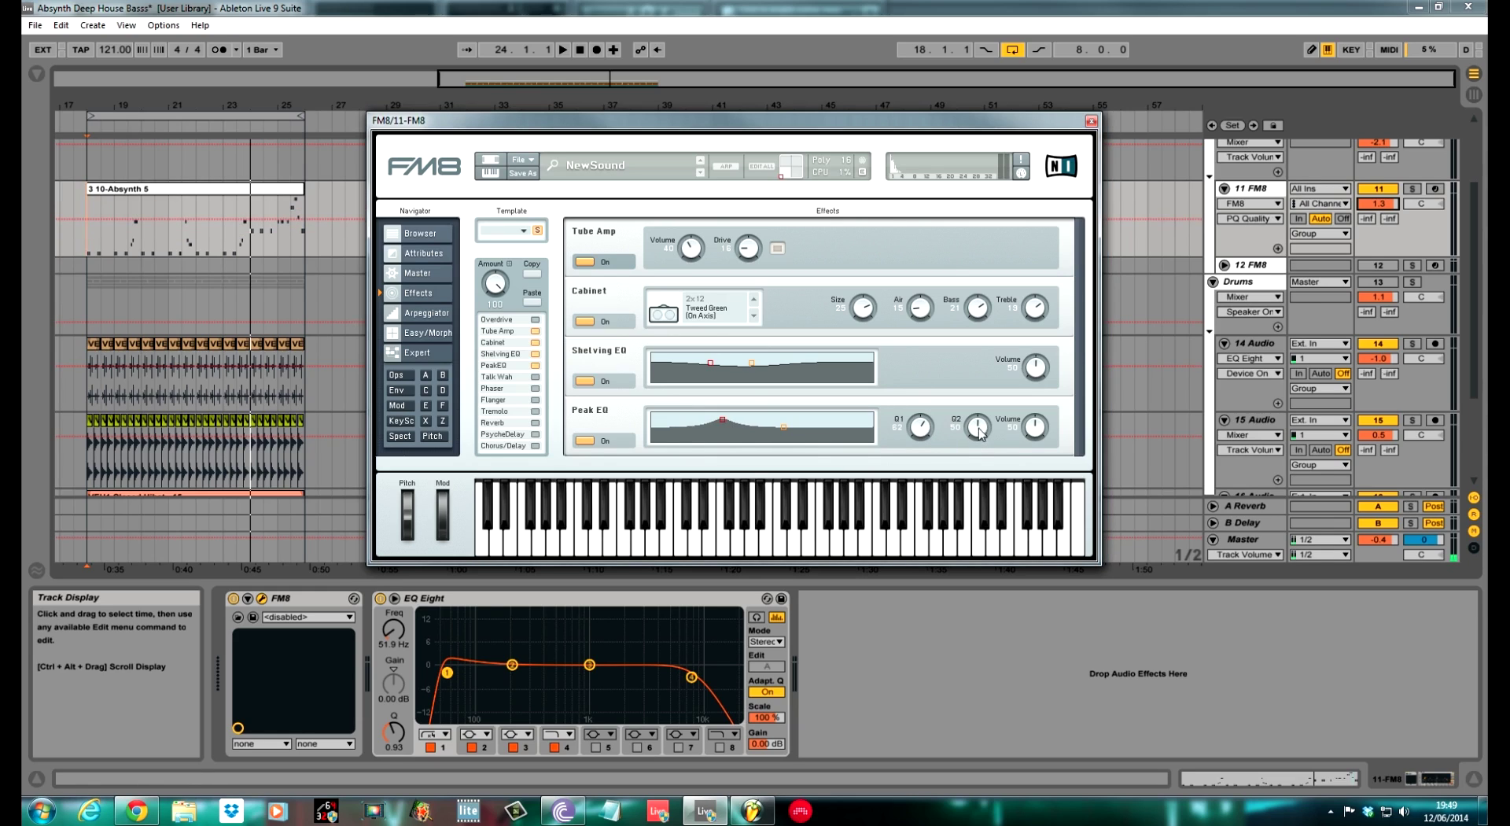
drag(1033, 437, 1040, 427)
drag(783, 425, 753, 417)
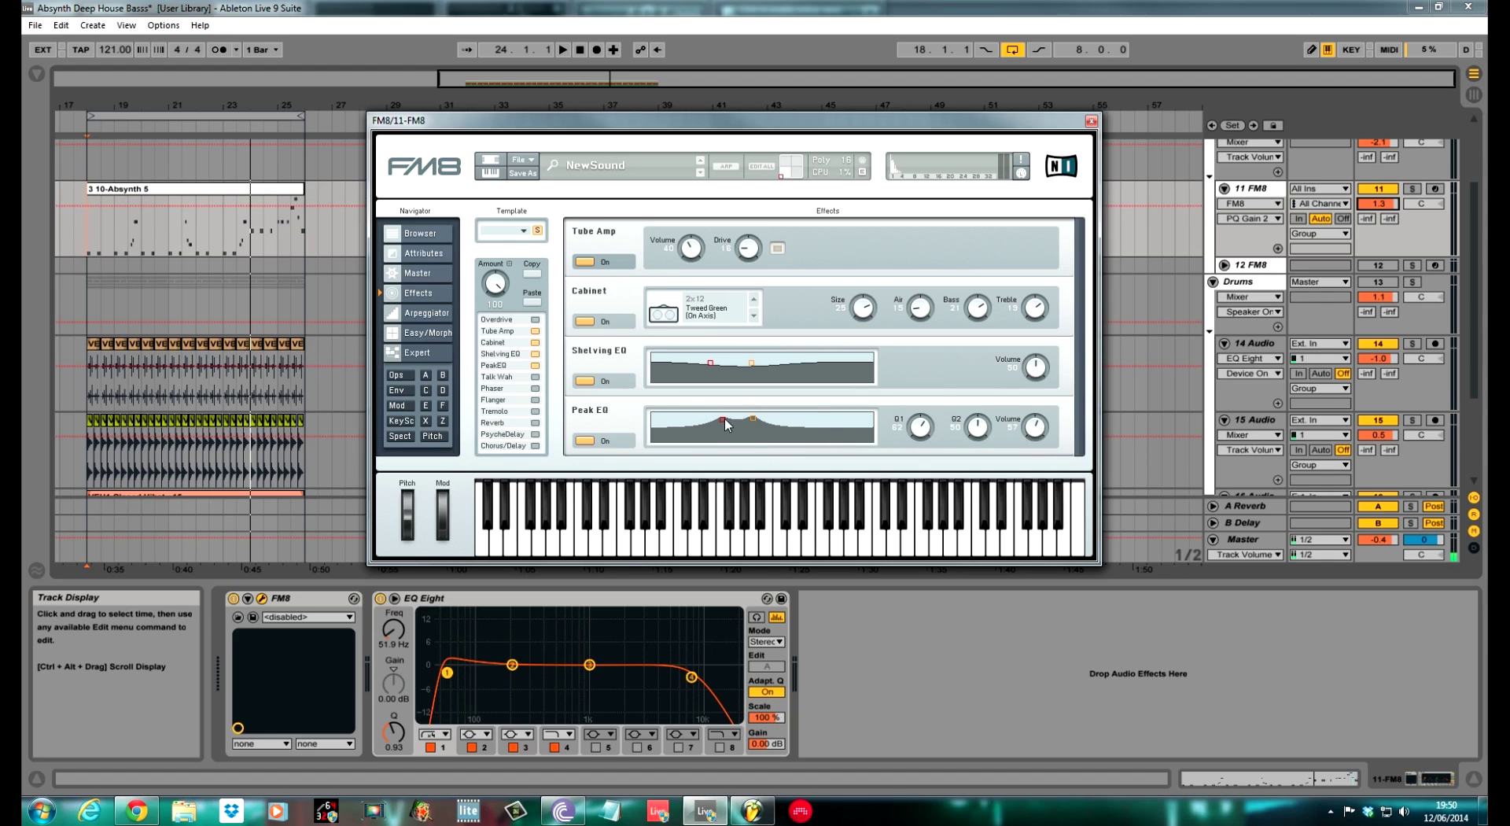
click(724, 421)
click(752, 418)
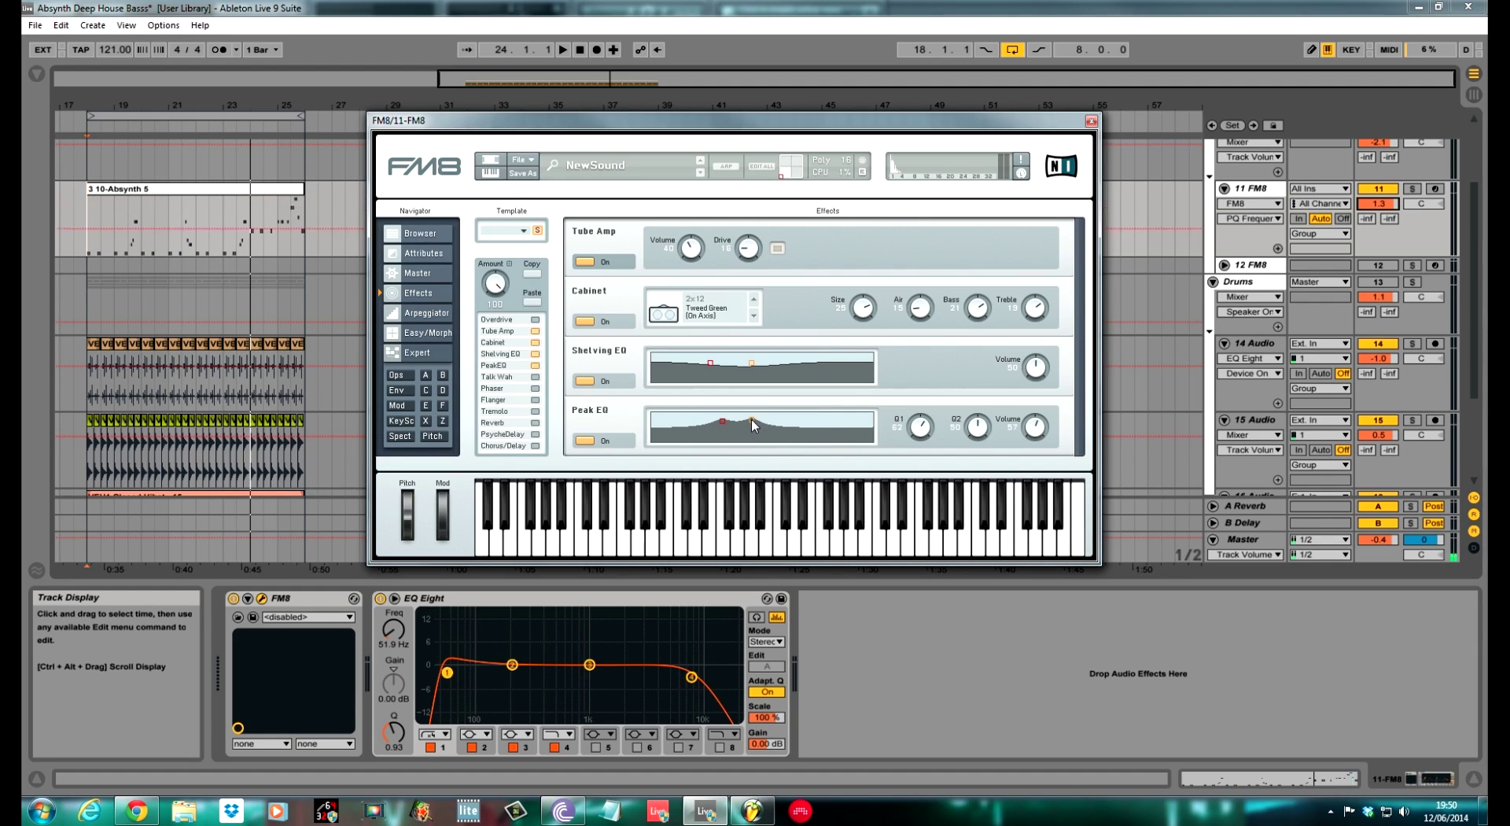
While auditioning, nudge the first peak band lower and raise Cabinet treble from 13 to 15
key(space)
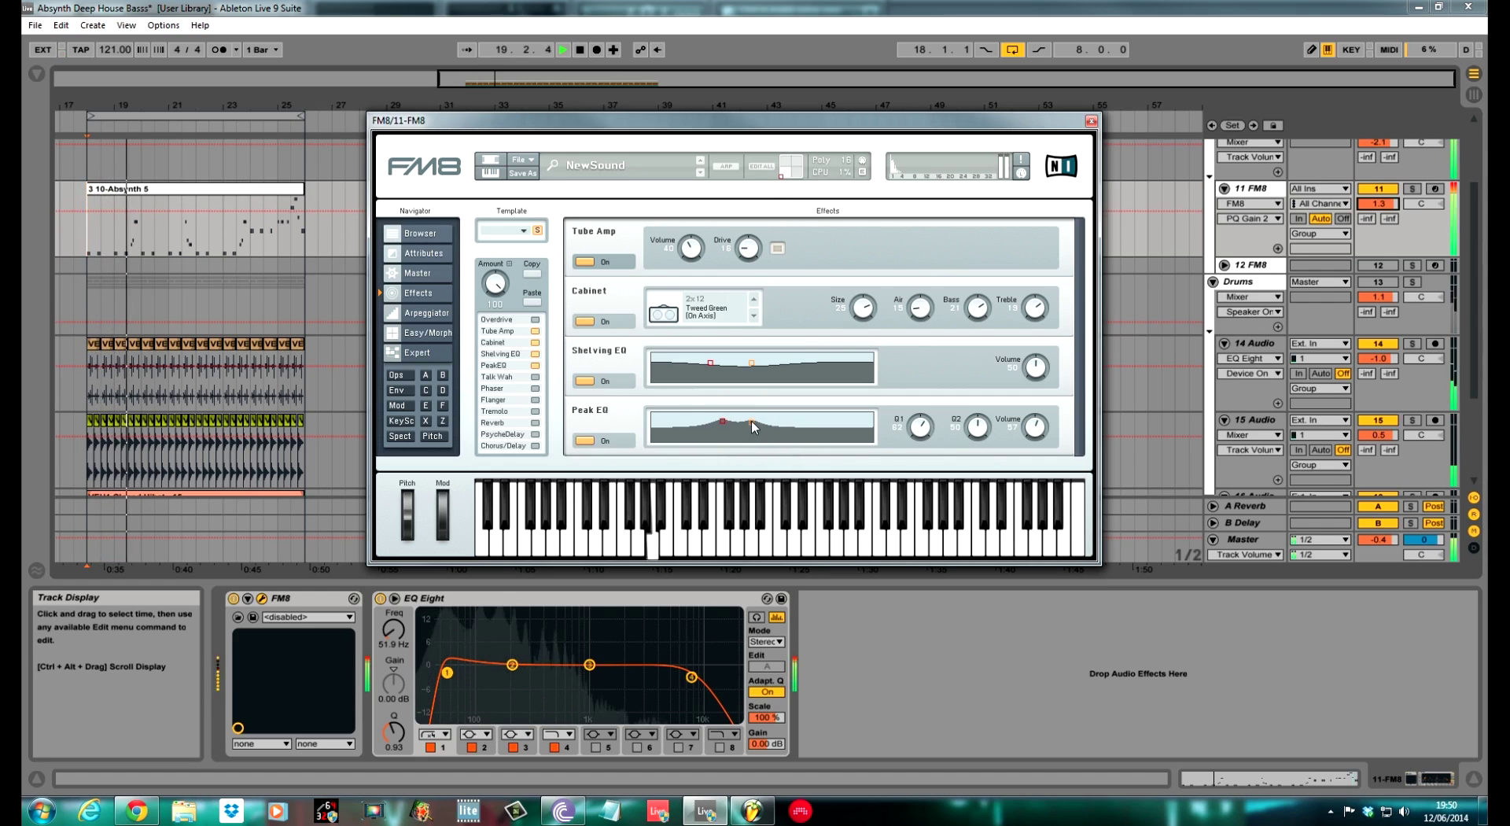
drag(724, 425, 719, 423)
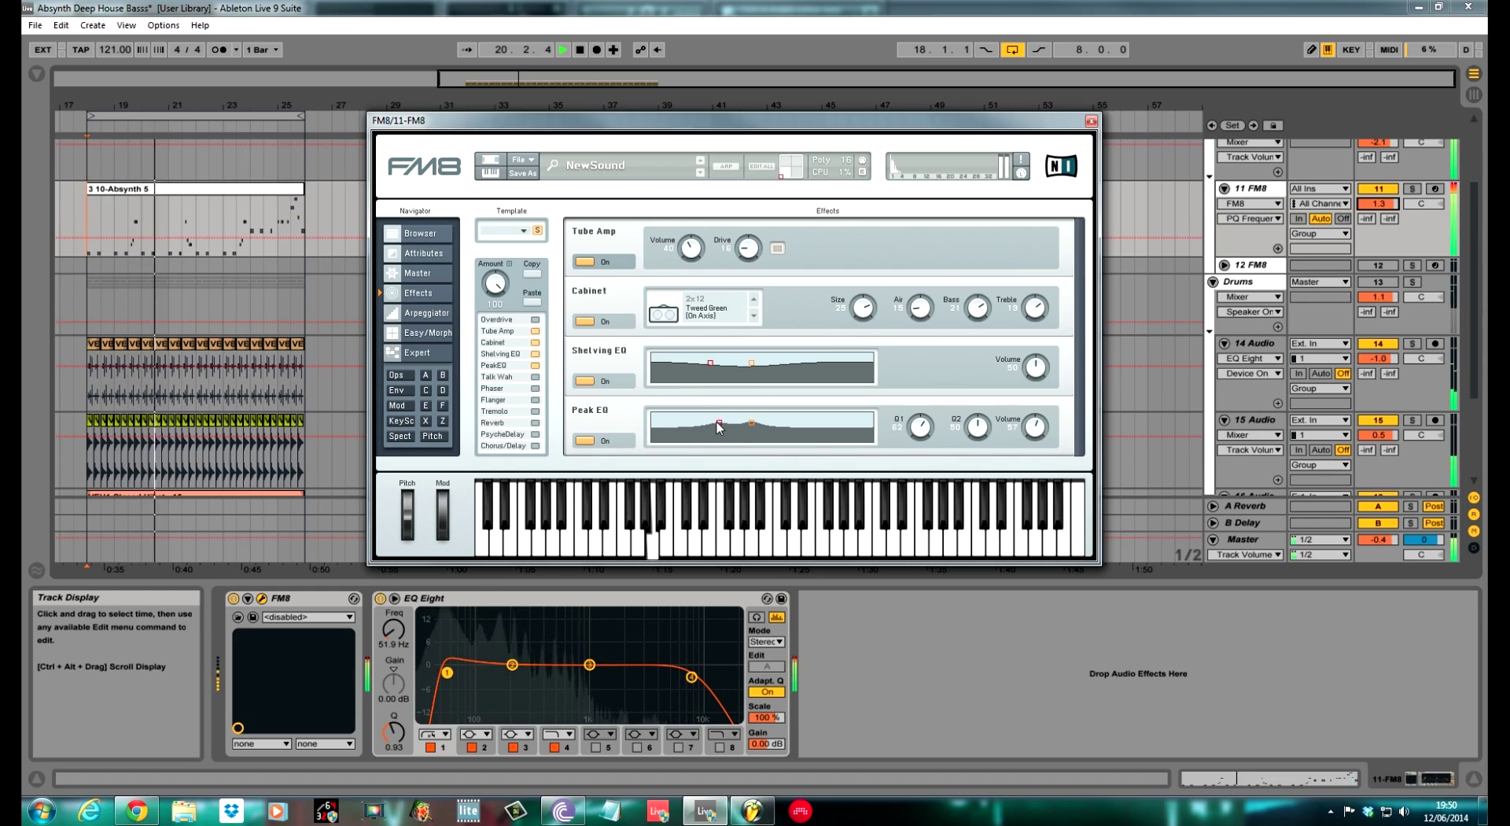
drag(719, 423, 718, 421)
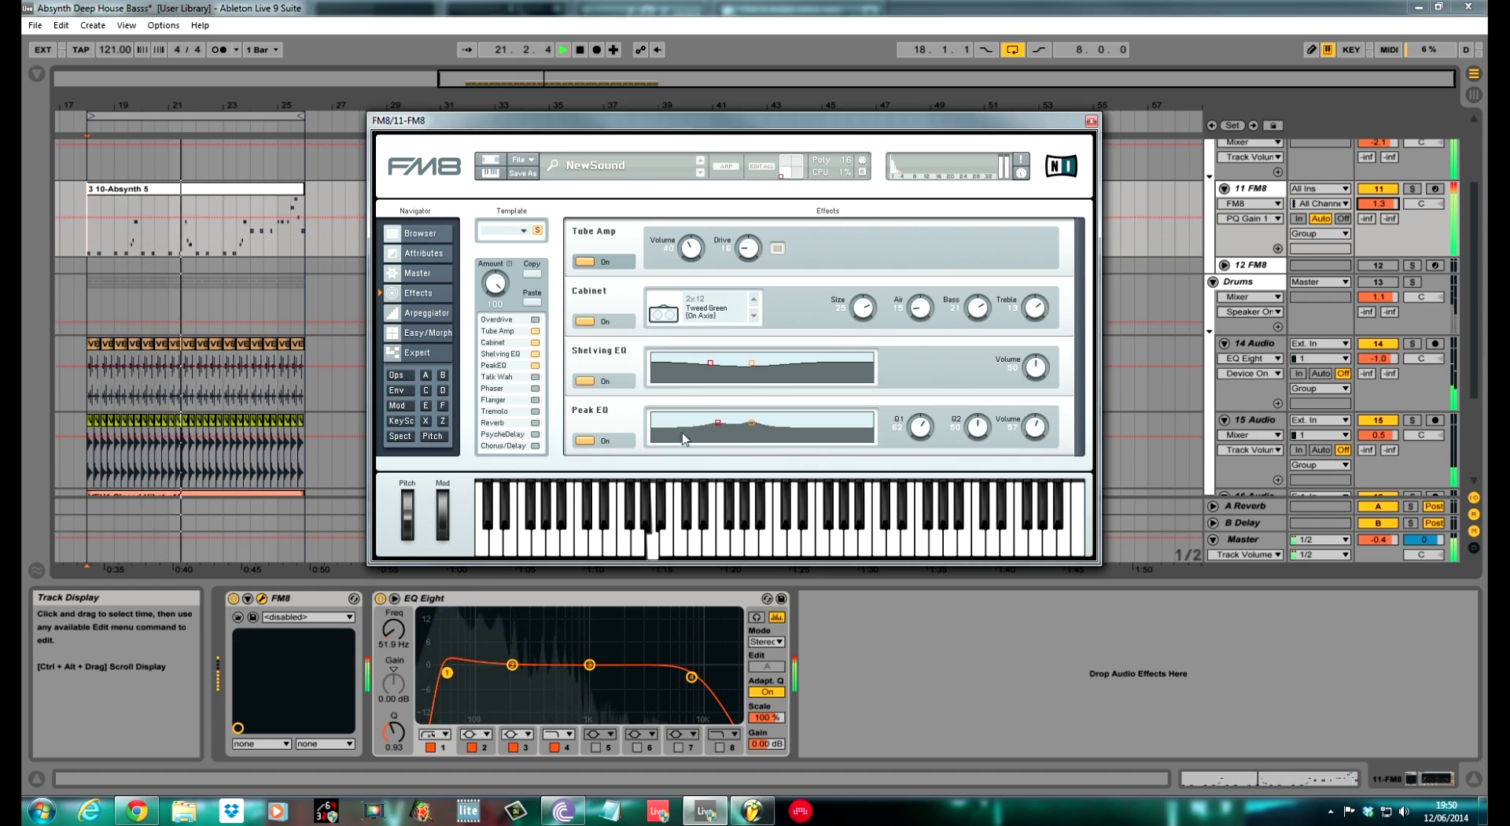
drag(1035, 308, 1036, 306)
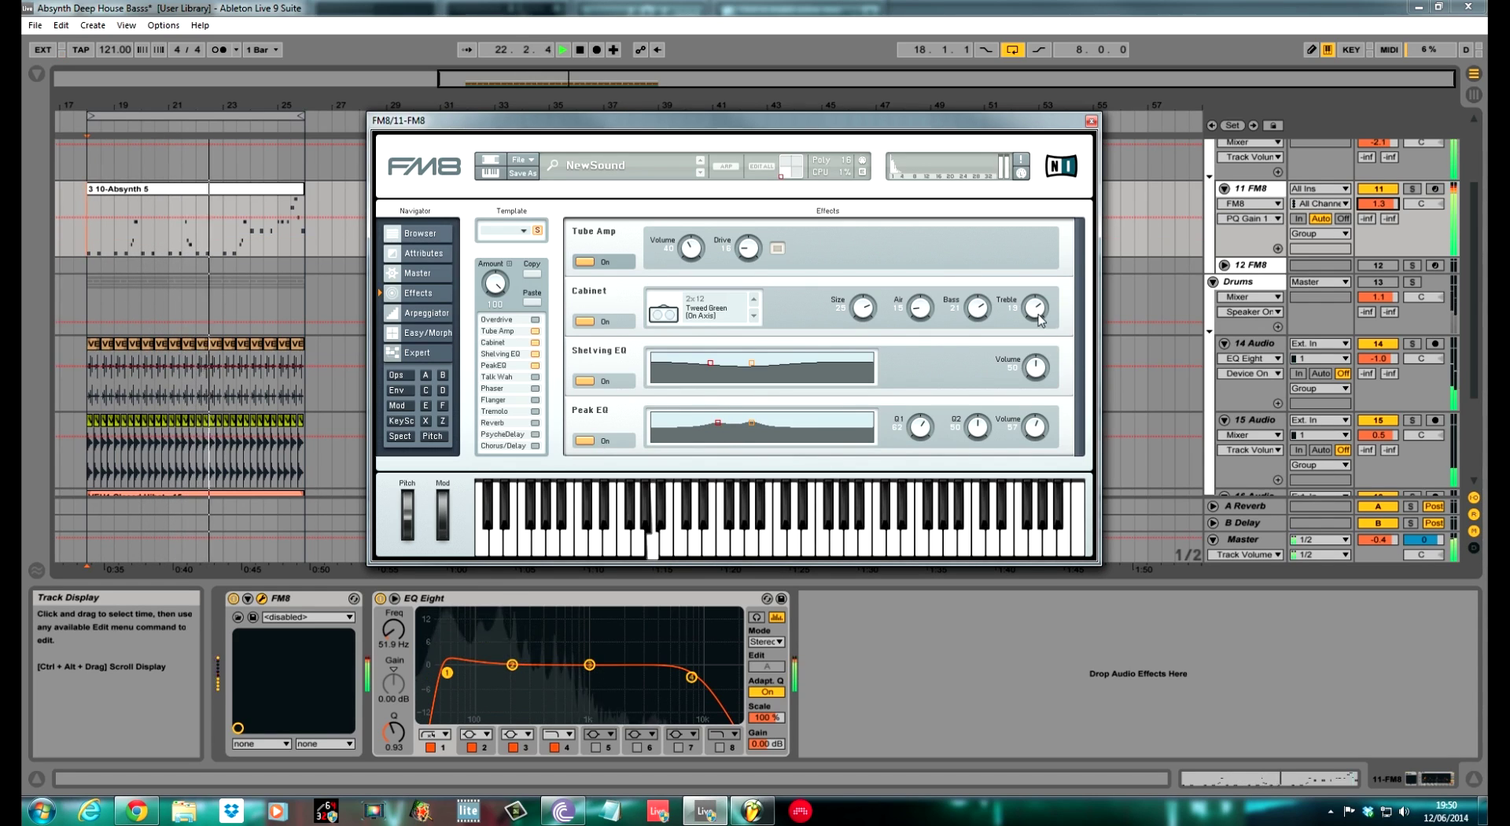
Lower FM8's unison detune from 24 to 18 on the Master page
click(425, 273)
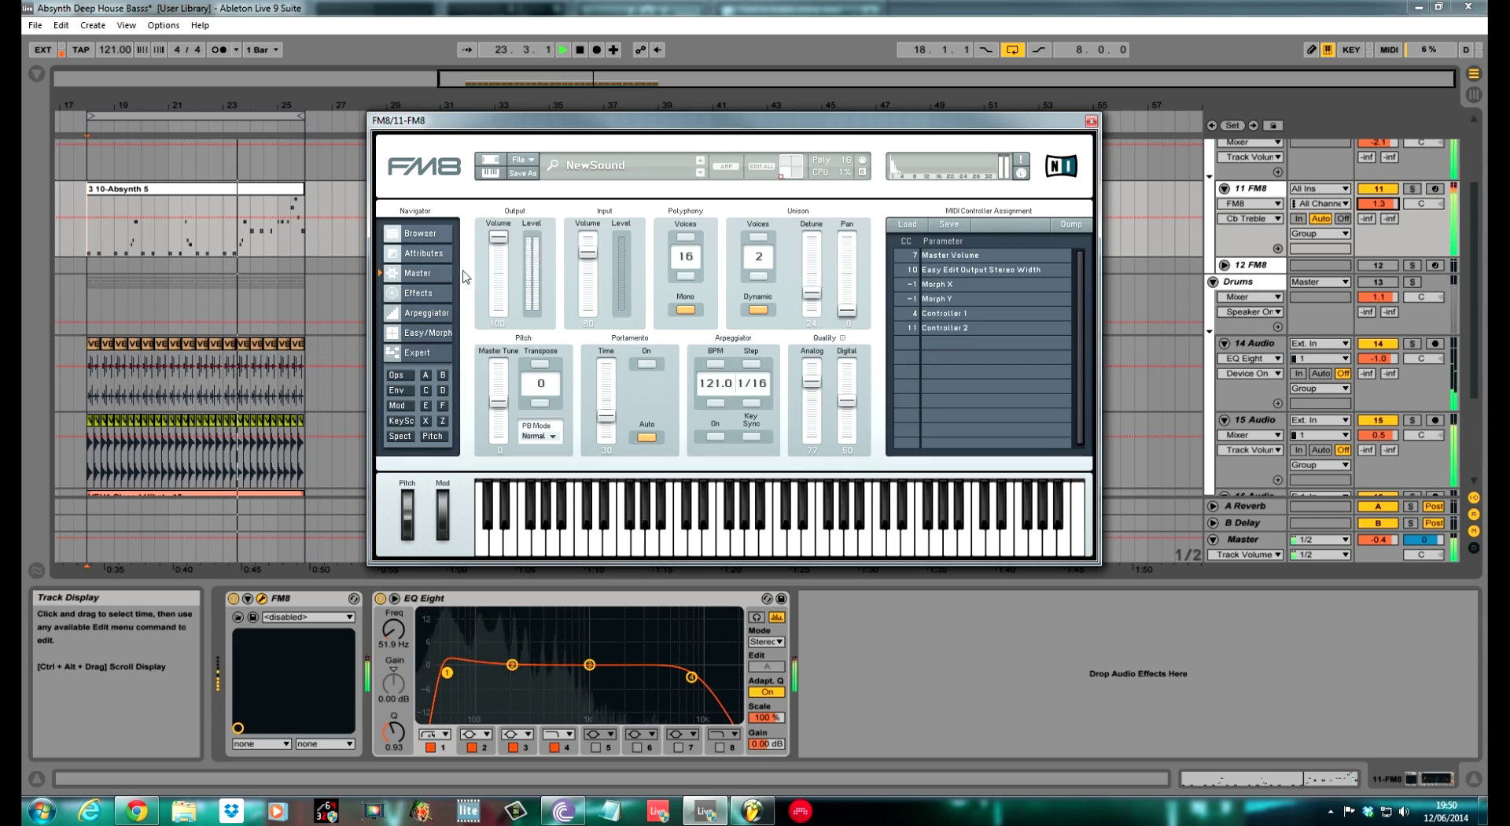
click(500, 249)
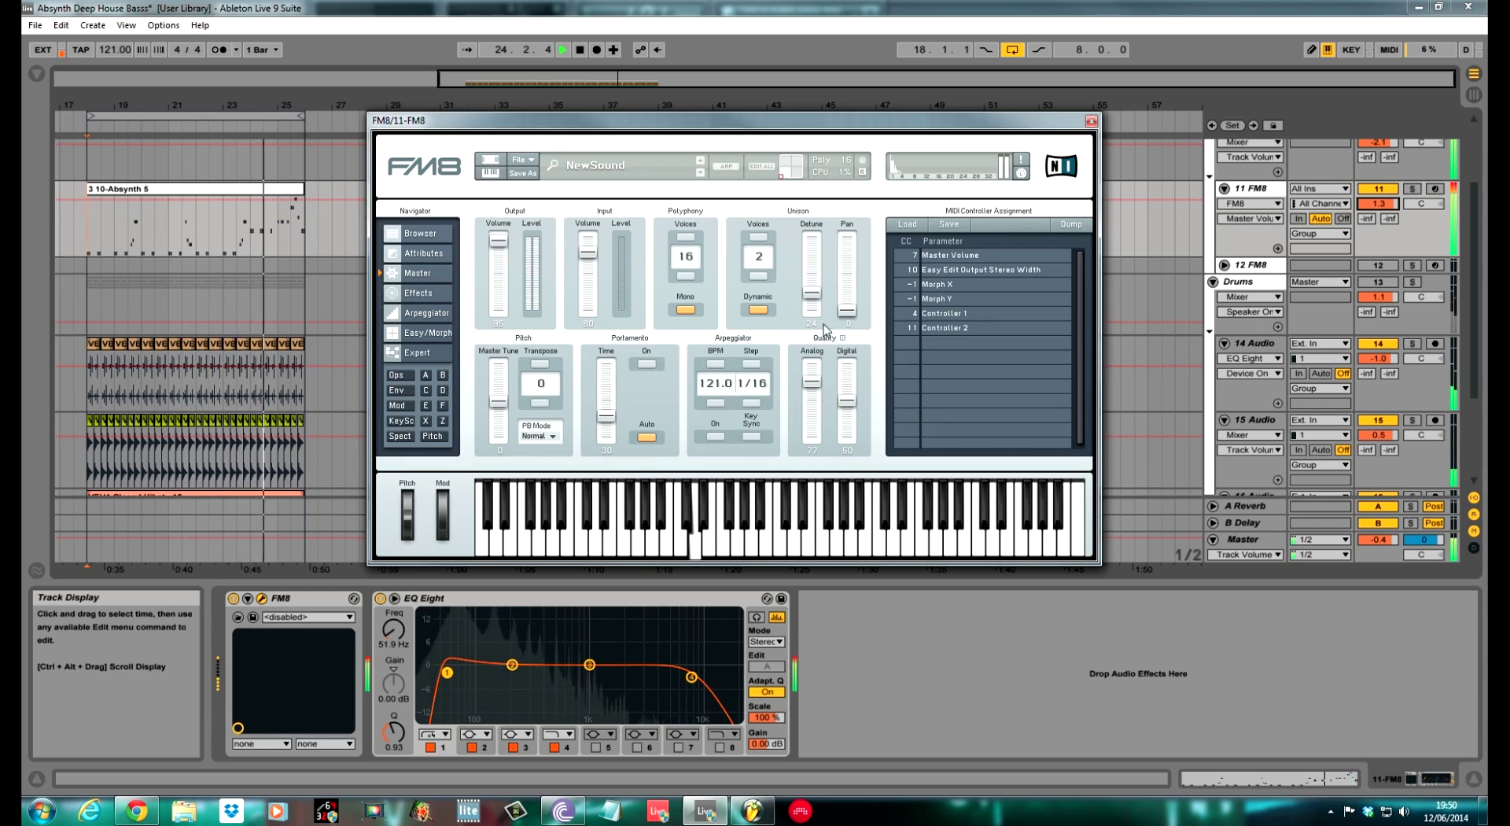
drag(811, 294, 815, 309)
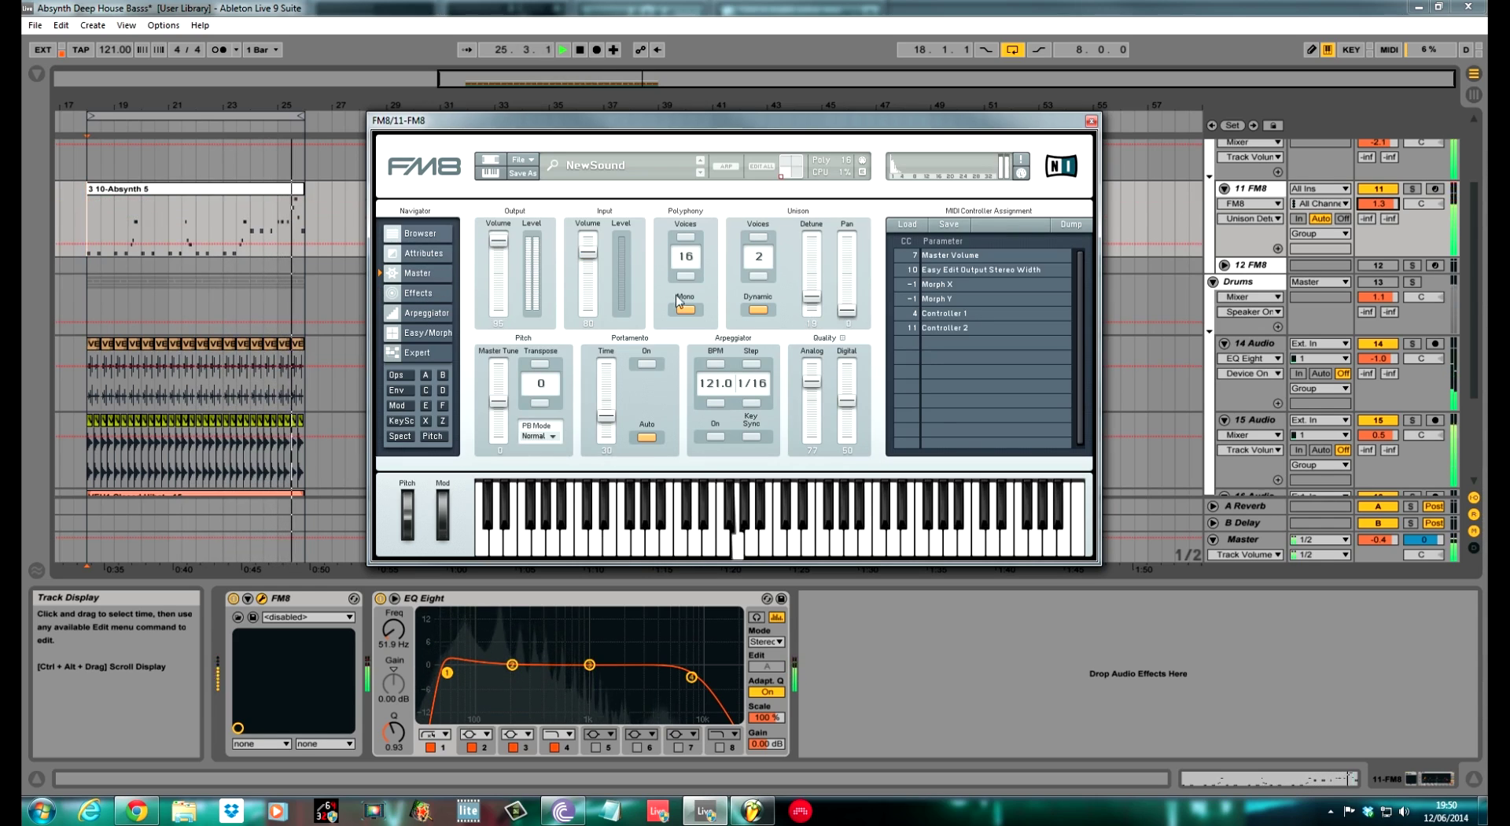
click(420, 356)
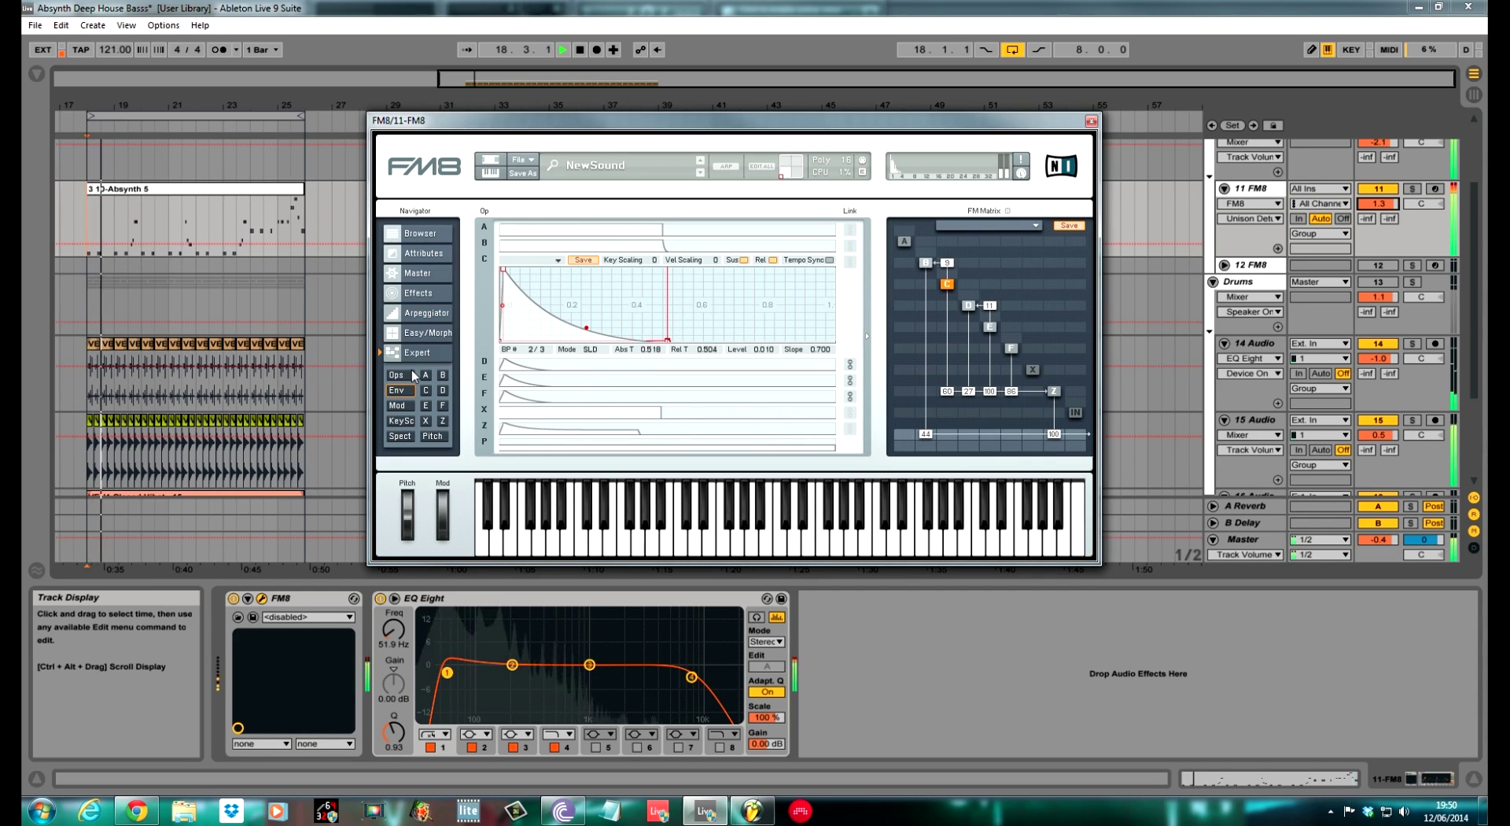
click(436, 294)
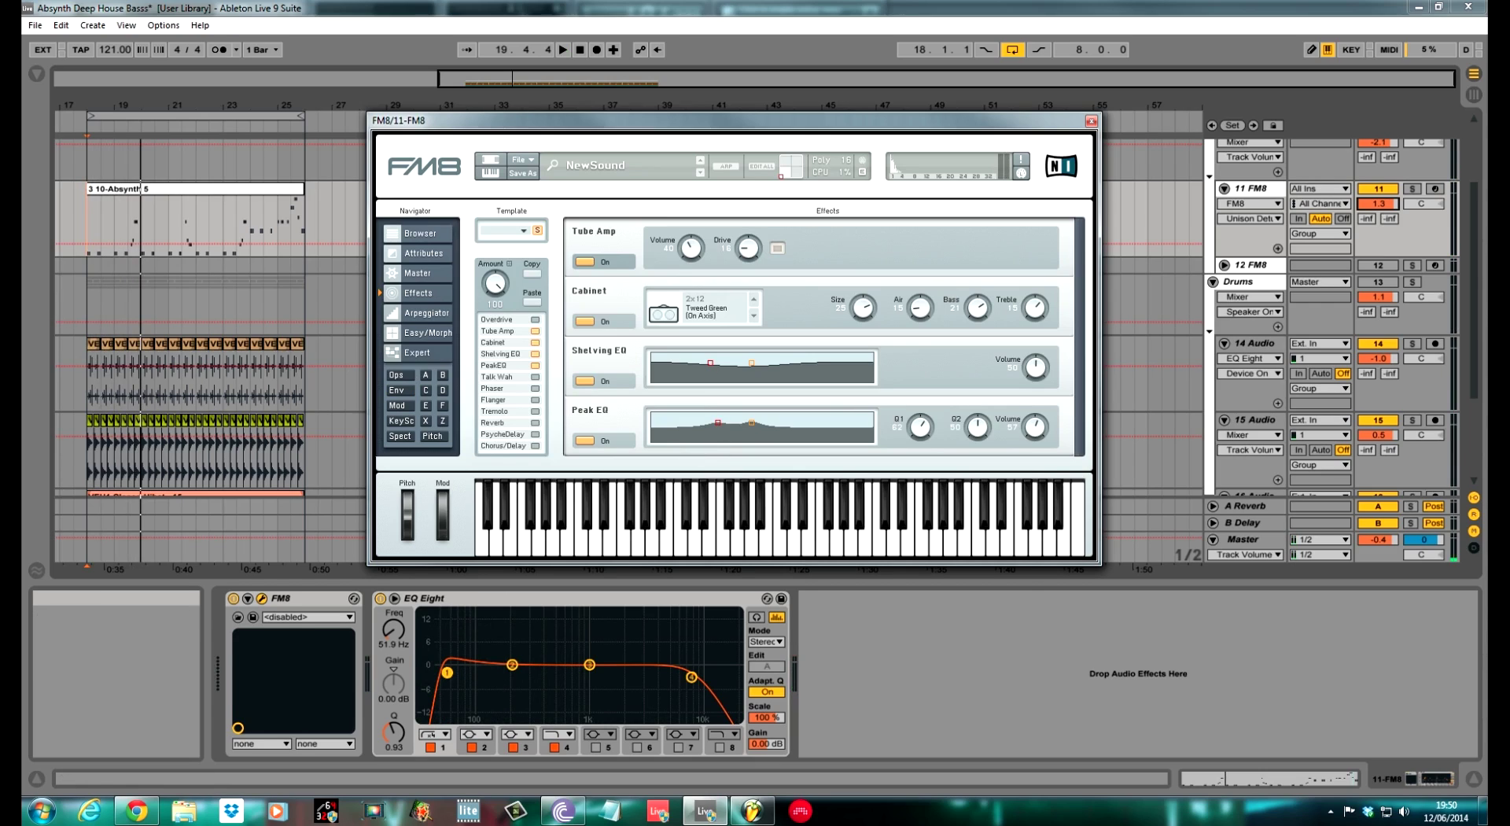
Add a PsycheDelay with time 17, feedback 29, detune 12 and dry/wet about 30
click(535, 434)
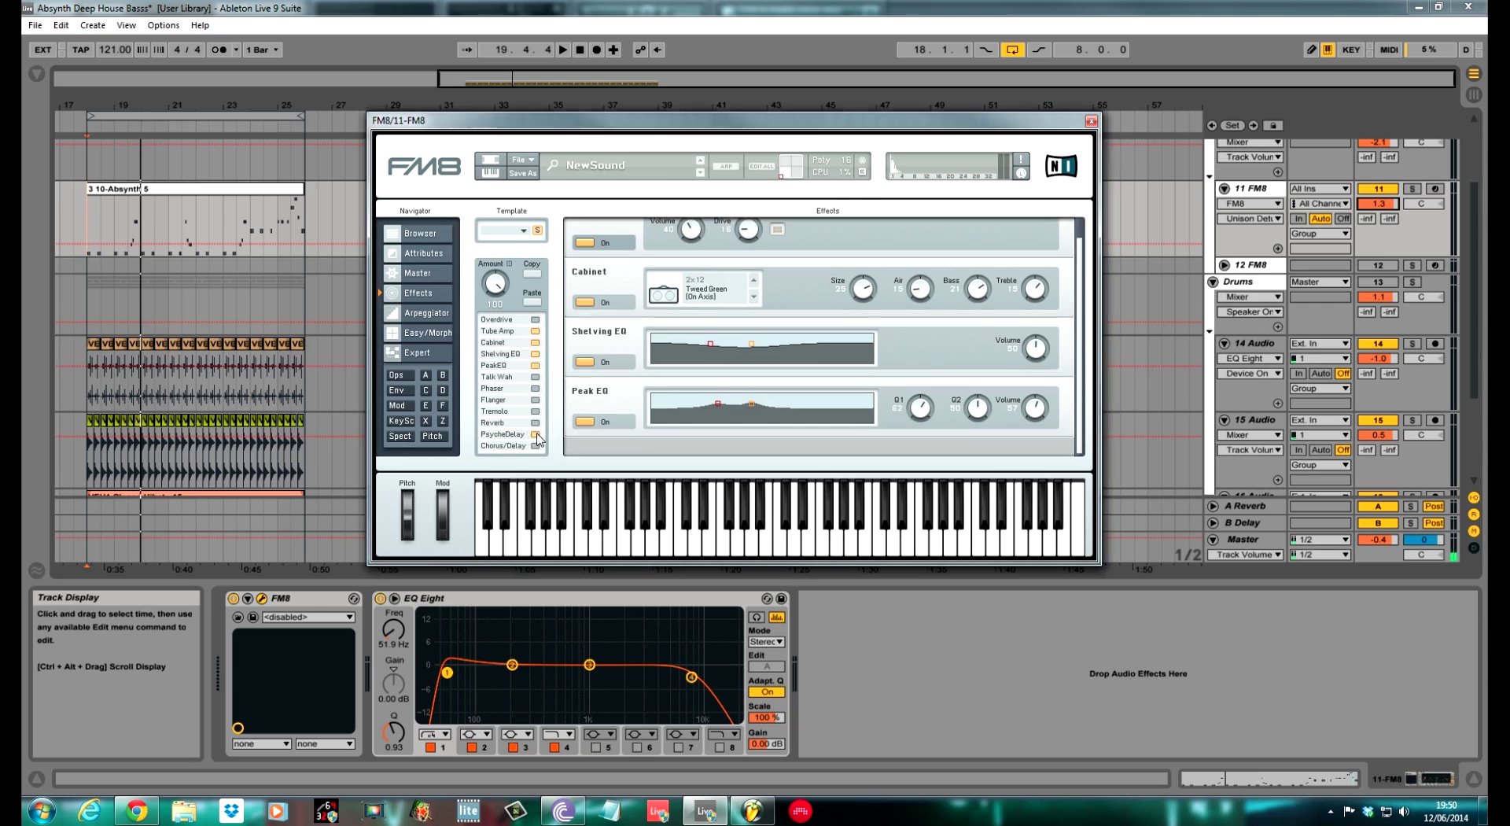
drag(689, 430, 691, 464)
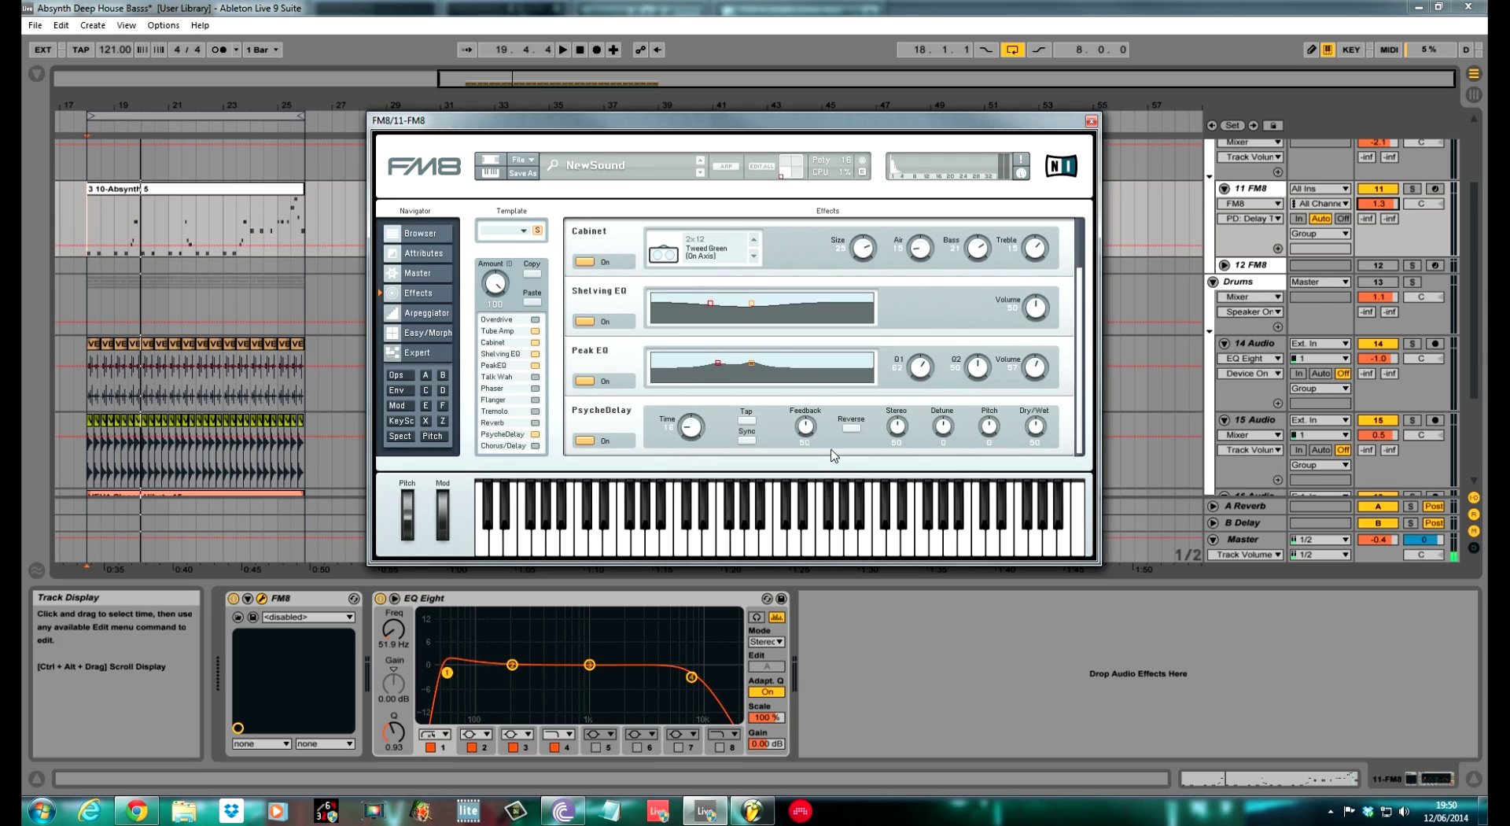
drag(809, 435, 810, 455)
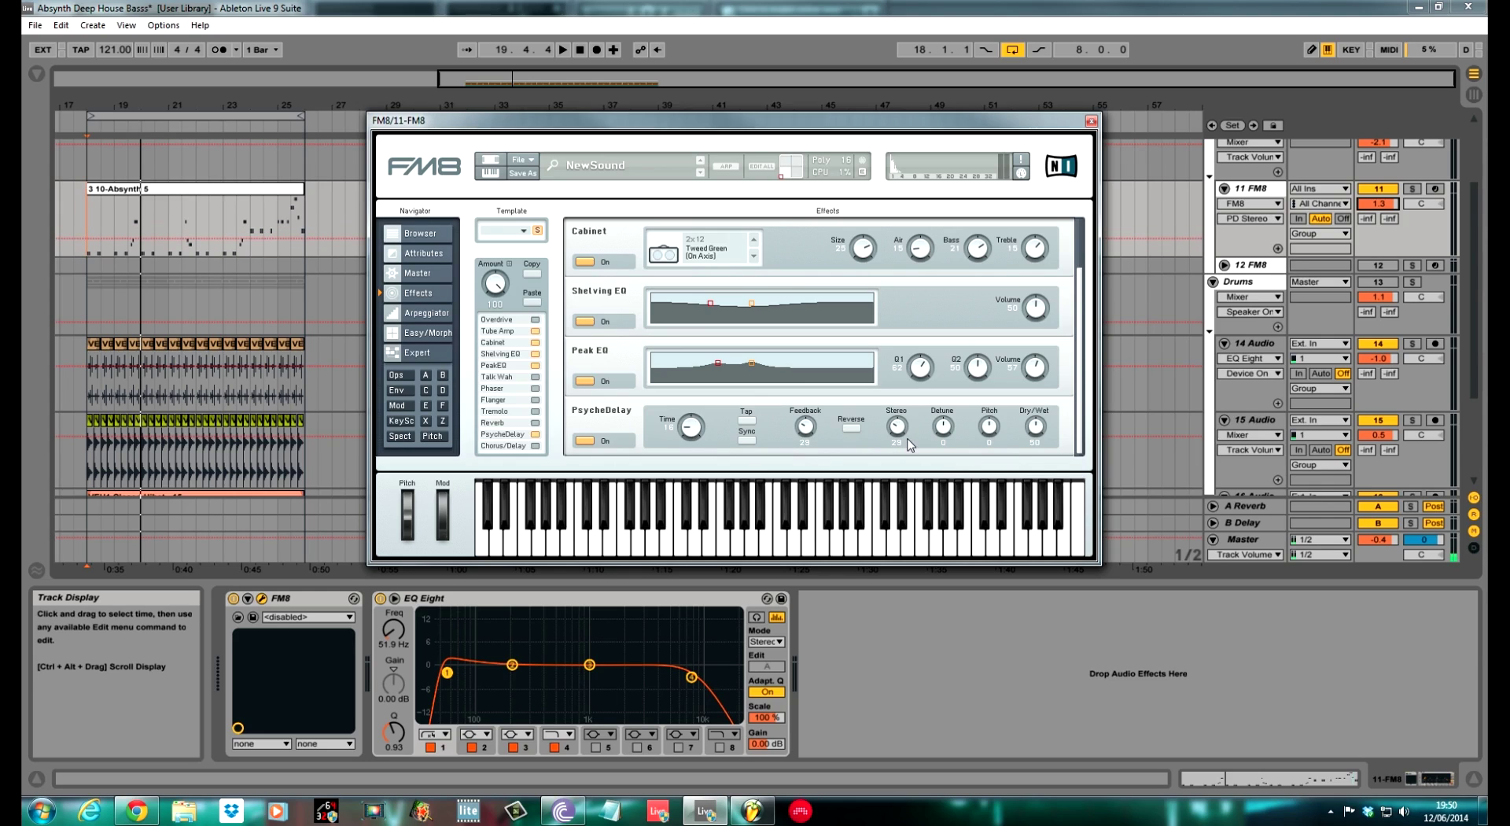
drag(952, 430, 953, 421)
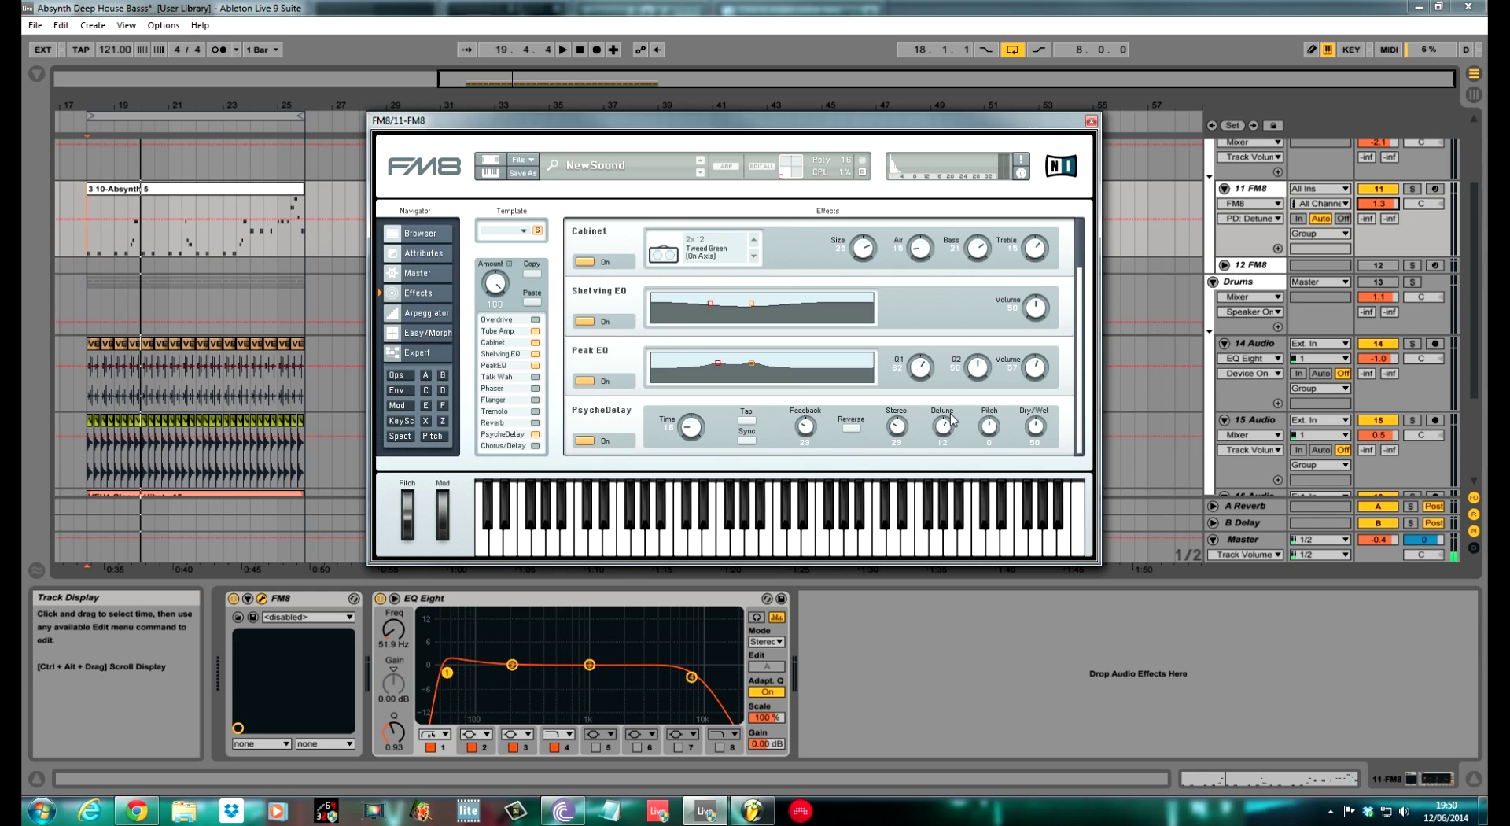
drag(1038, 429, 1043, 454)
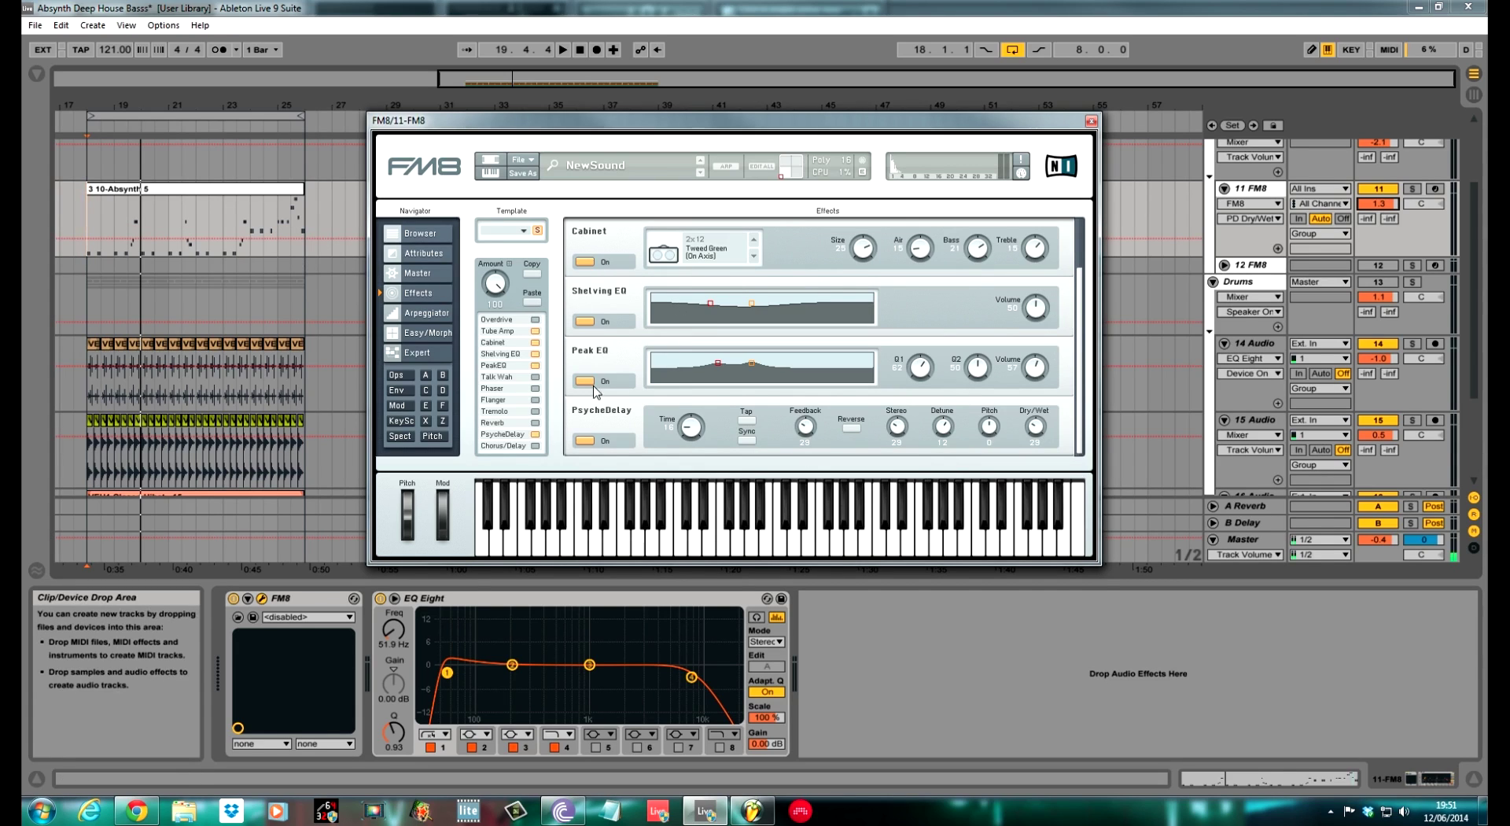
While auditioning, lower PsycheDelay feedback to 21 and detune to 5, and fine-tune dry/wet
key(space)
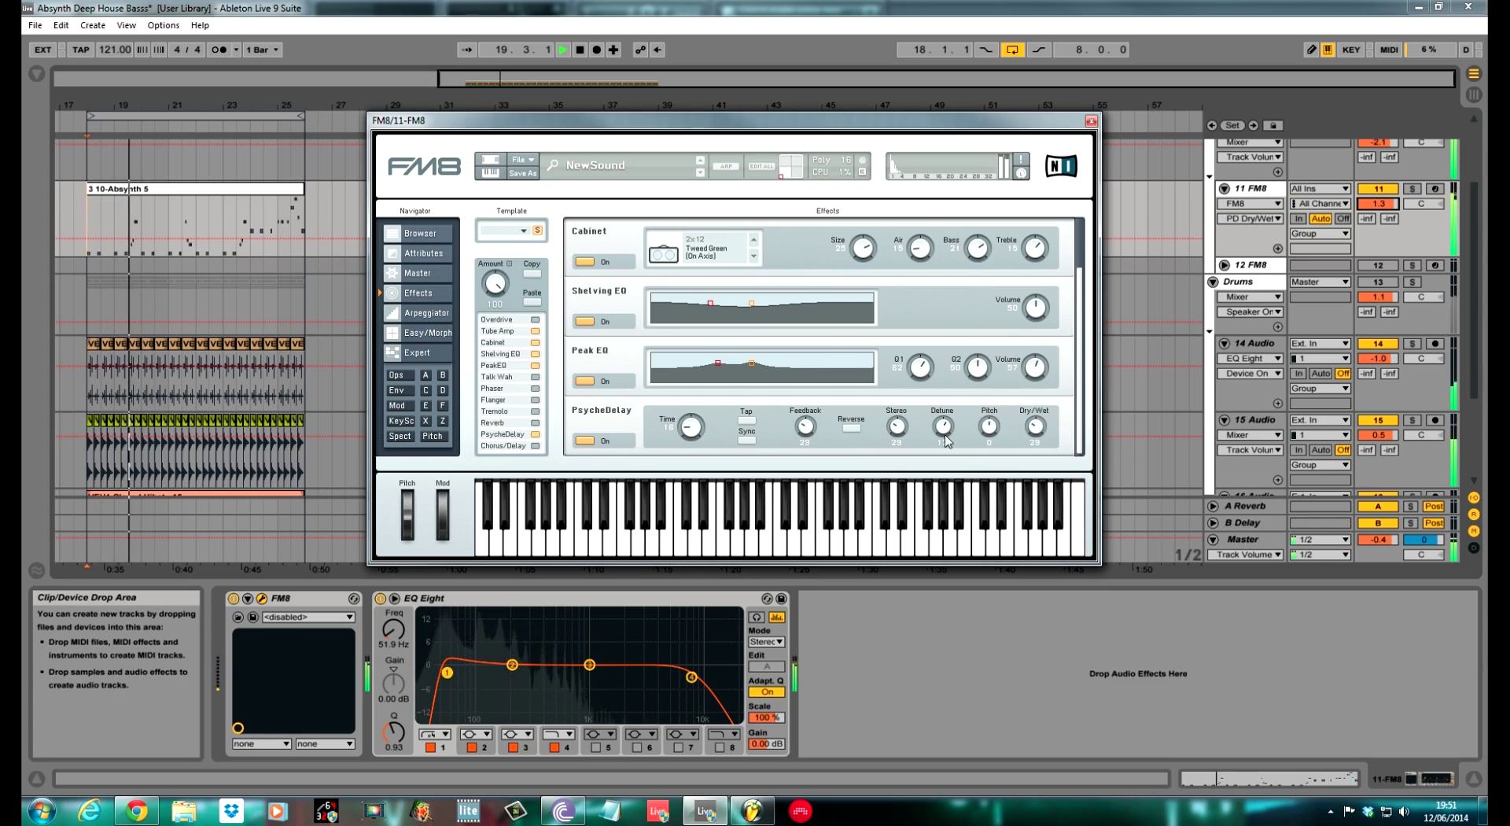
drag(814, 431, 815, 439)
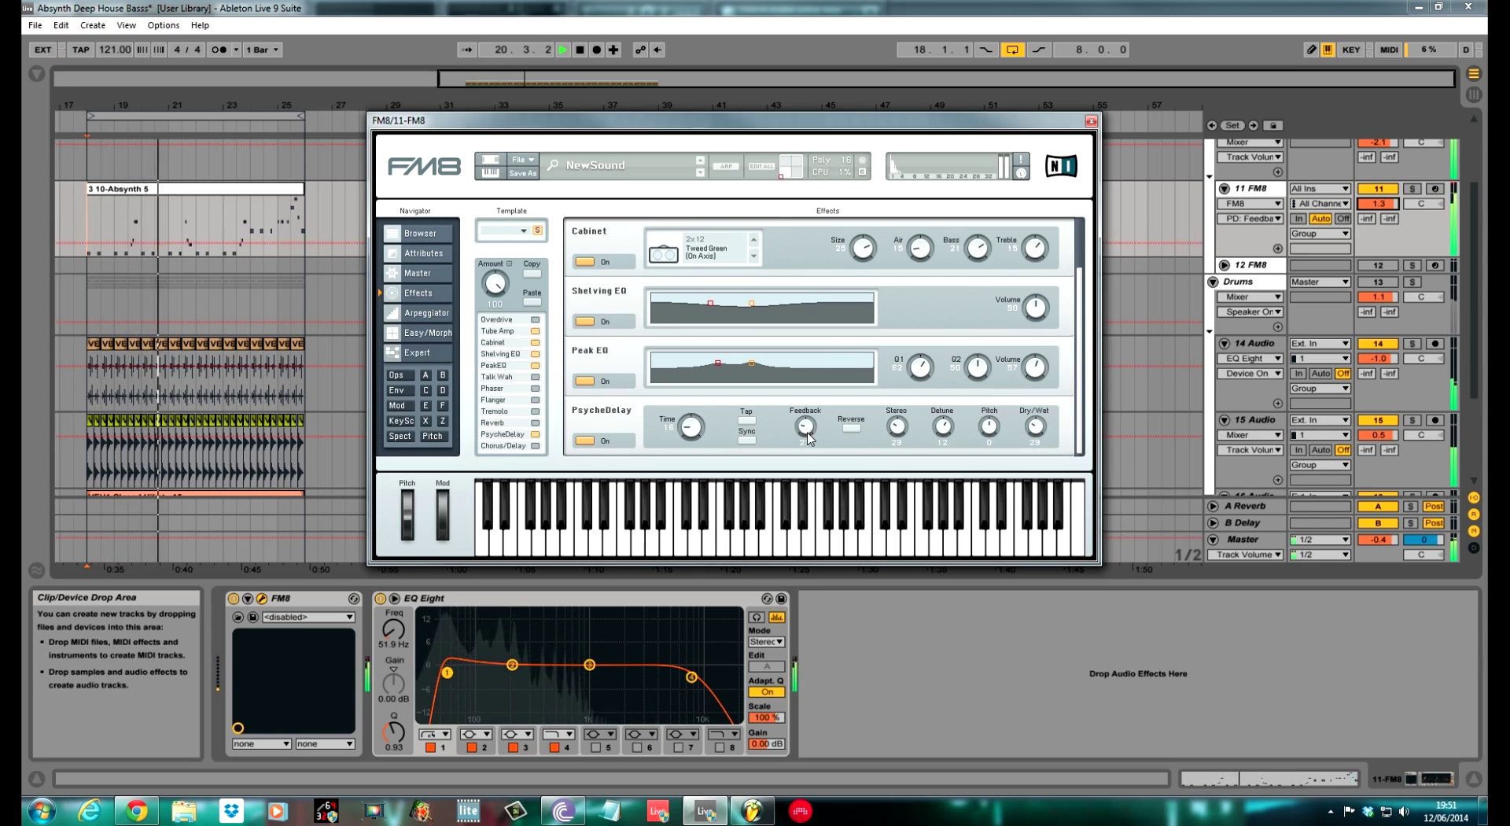
drag(942, 428, 943, 438)
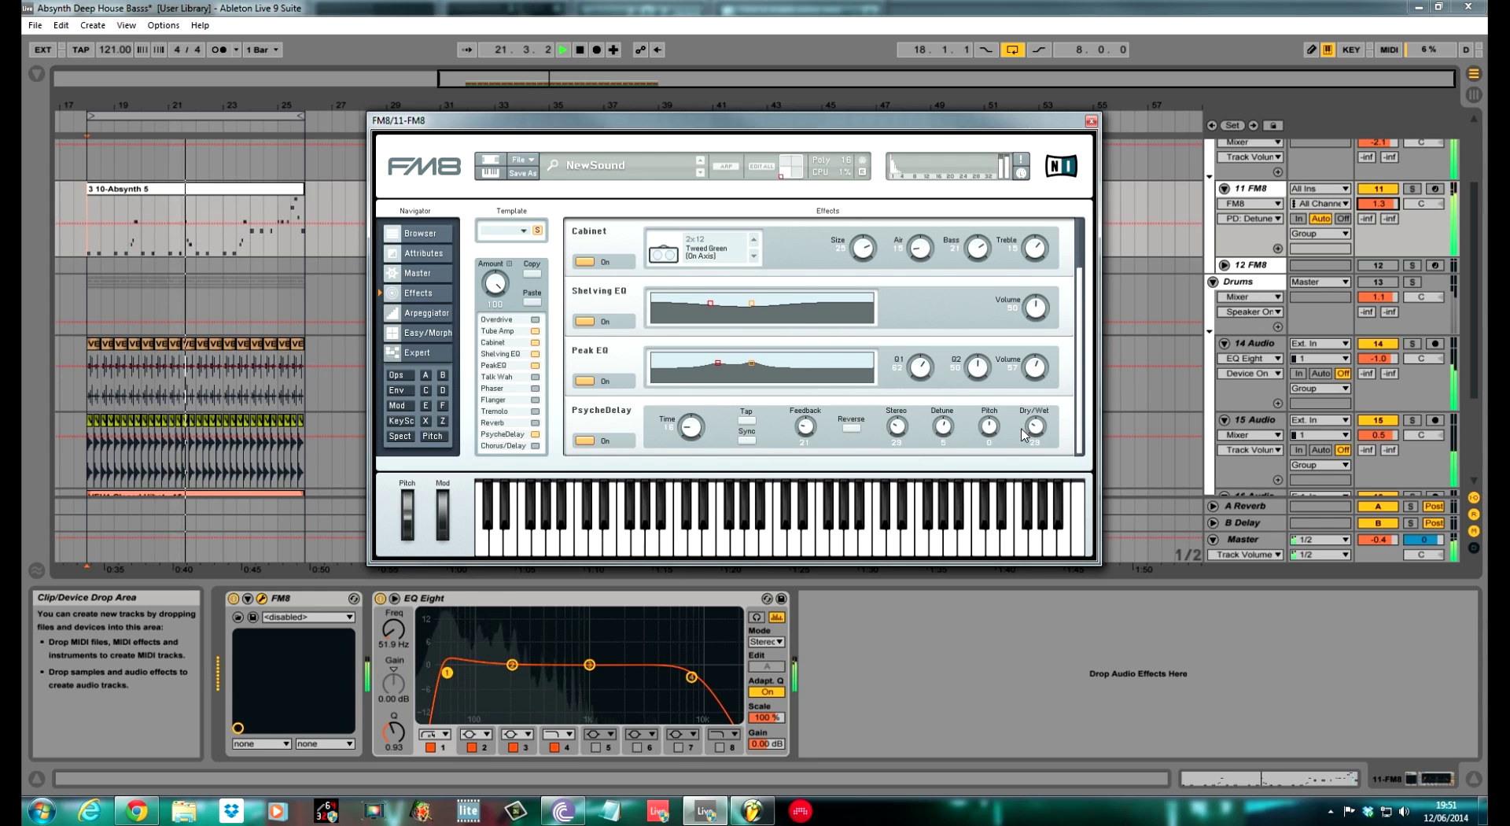
drag(1036, 430, 1042, 438)
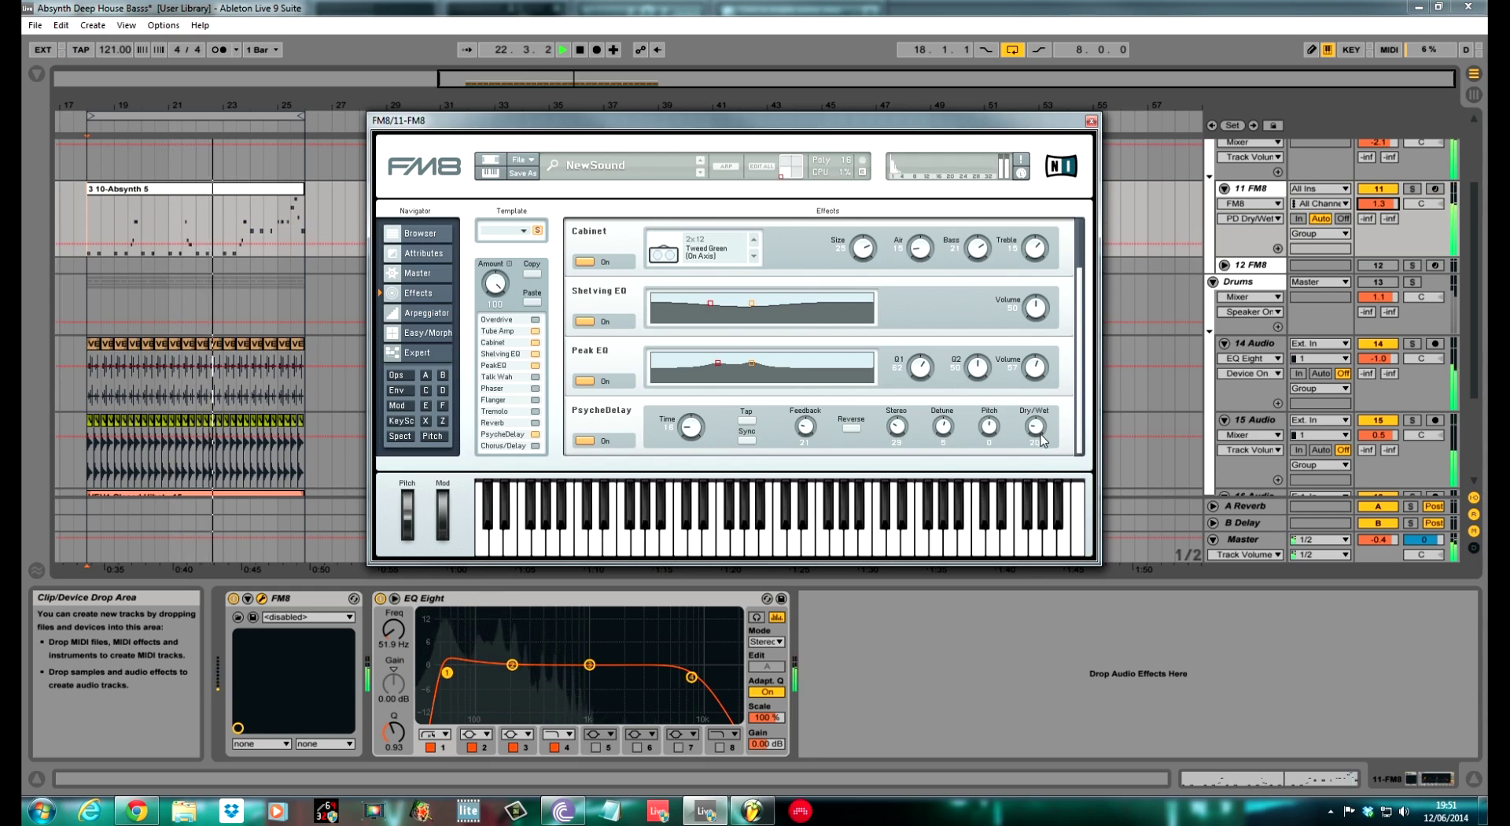
Switch off the PsycheDelay in the effects list, leaving the chain empty
scroll(598, 252, up, 1)
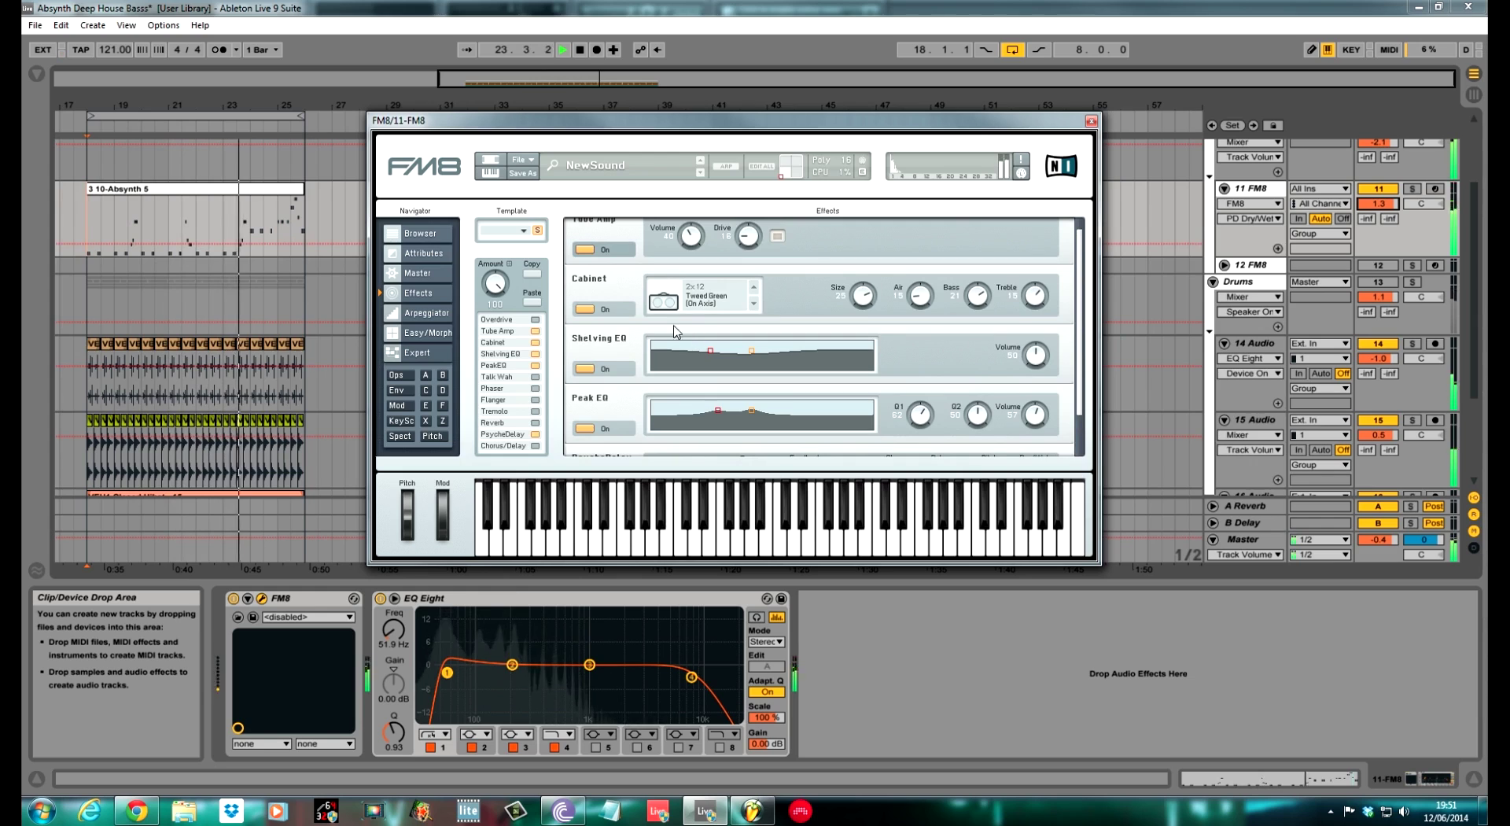
scroll(598, 252, down, 1)
scroll(598, 271, down, 1)
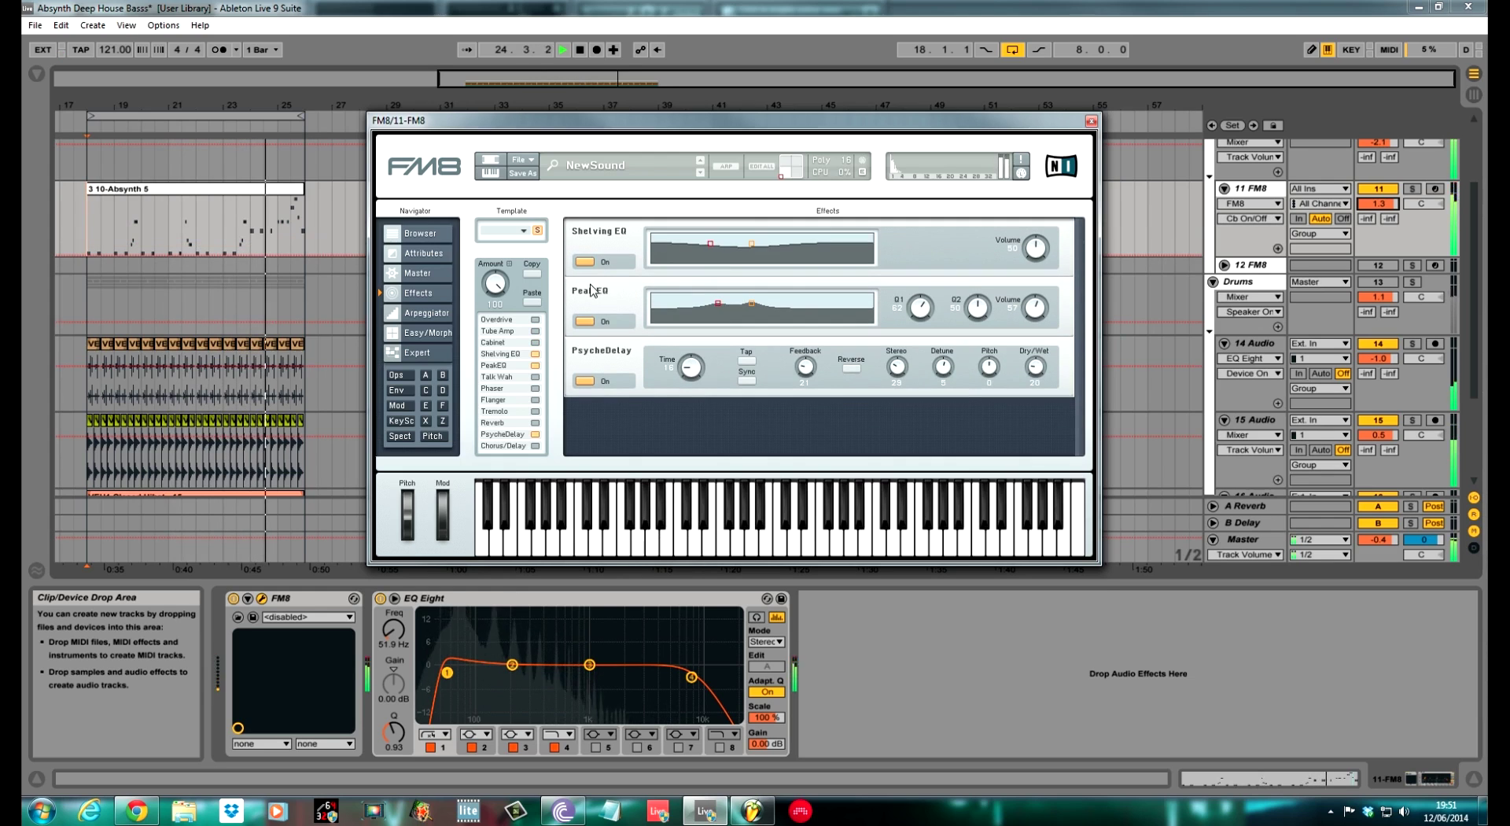
scroll(598, 283, down, 1)
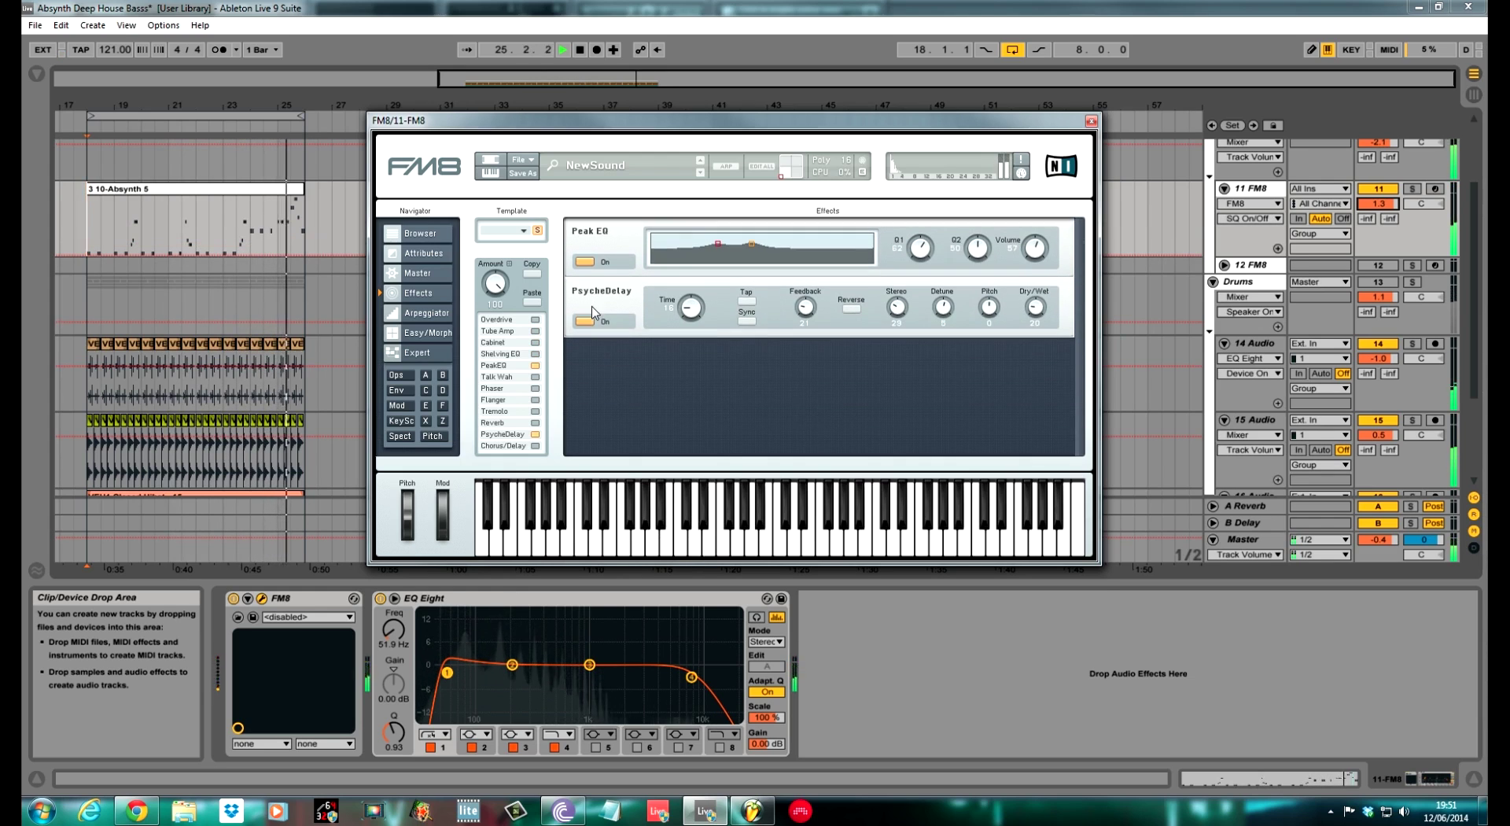
scroll(594, 279, down, 1)
click(593, 265)
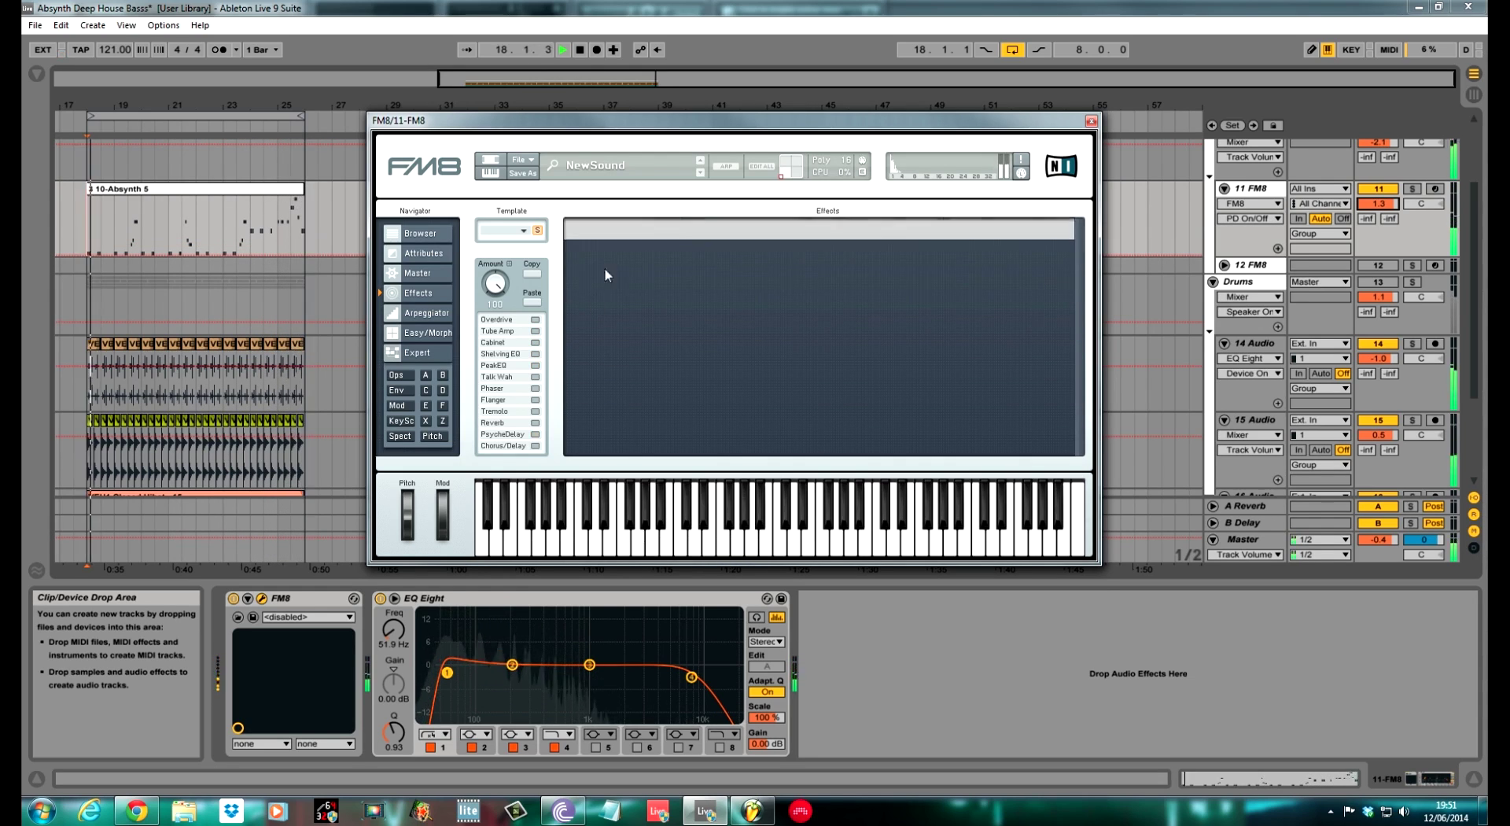
Enable PsycheDelay, Peak EQ, Shelving EQ, Cabinet and Tube Amp in FM8's effects list while the bass plays
click(535, 435)
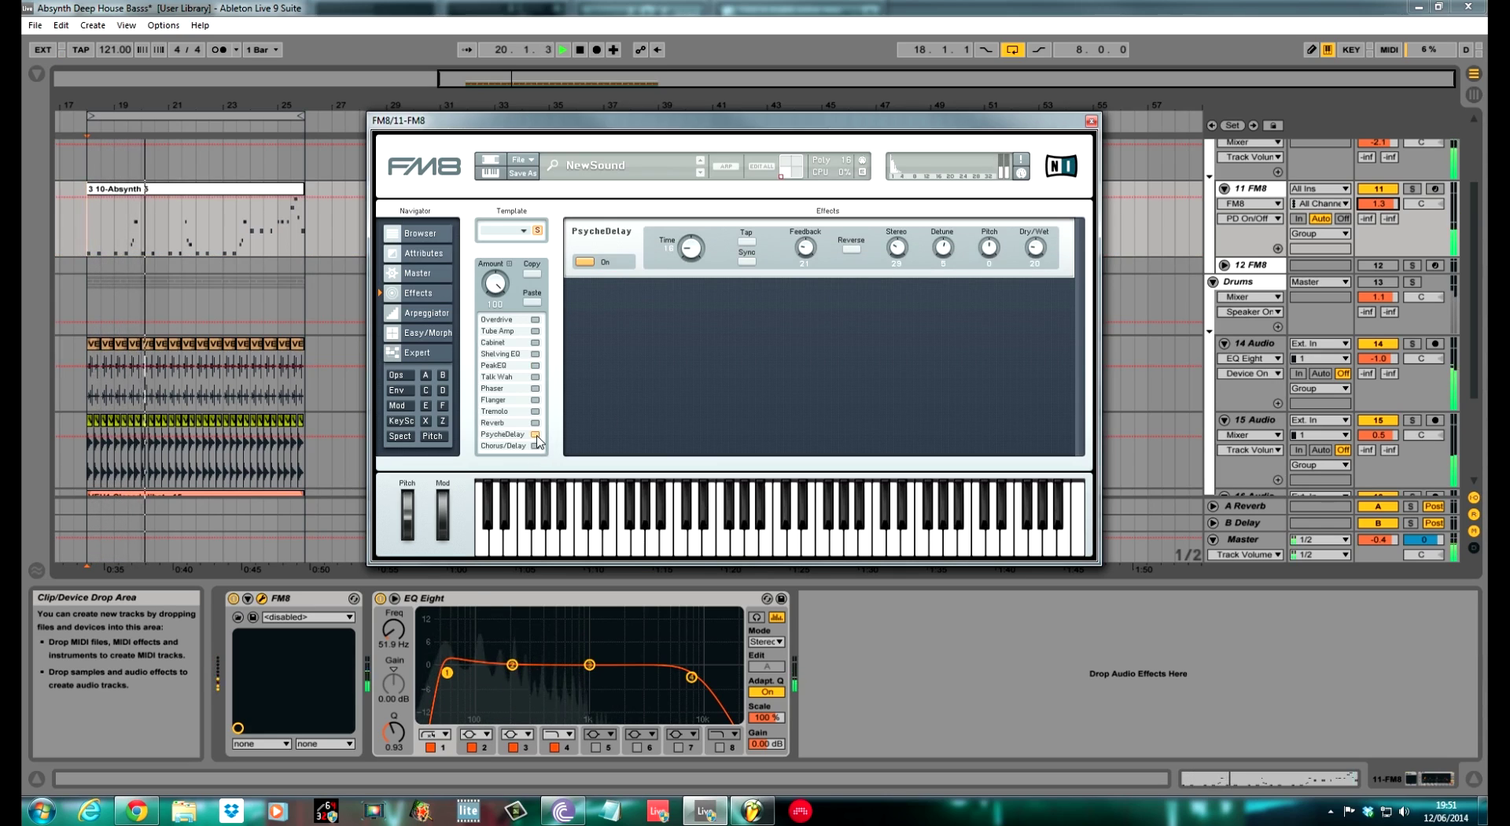
click(534, 366)
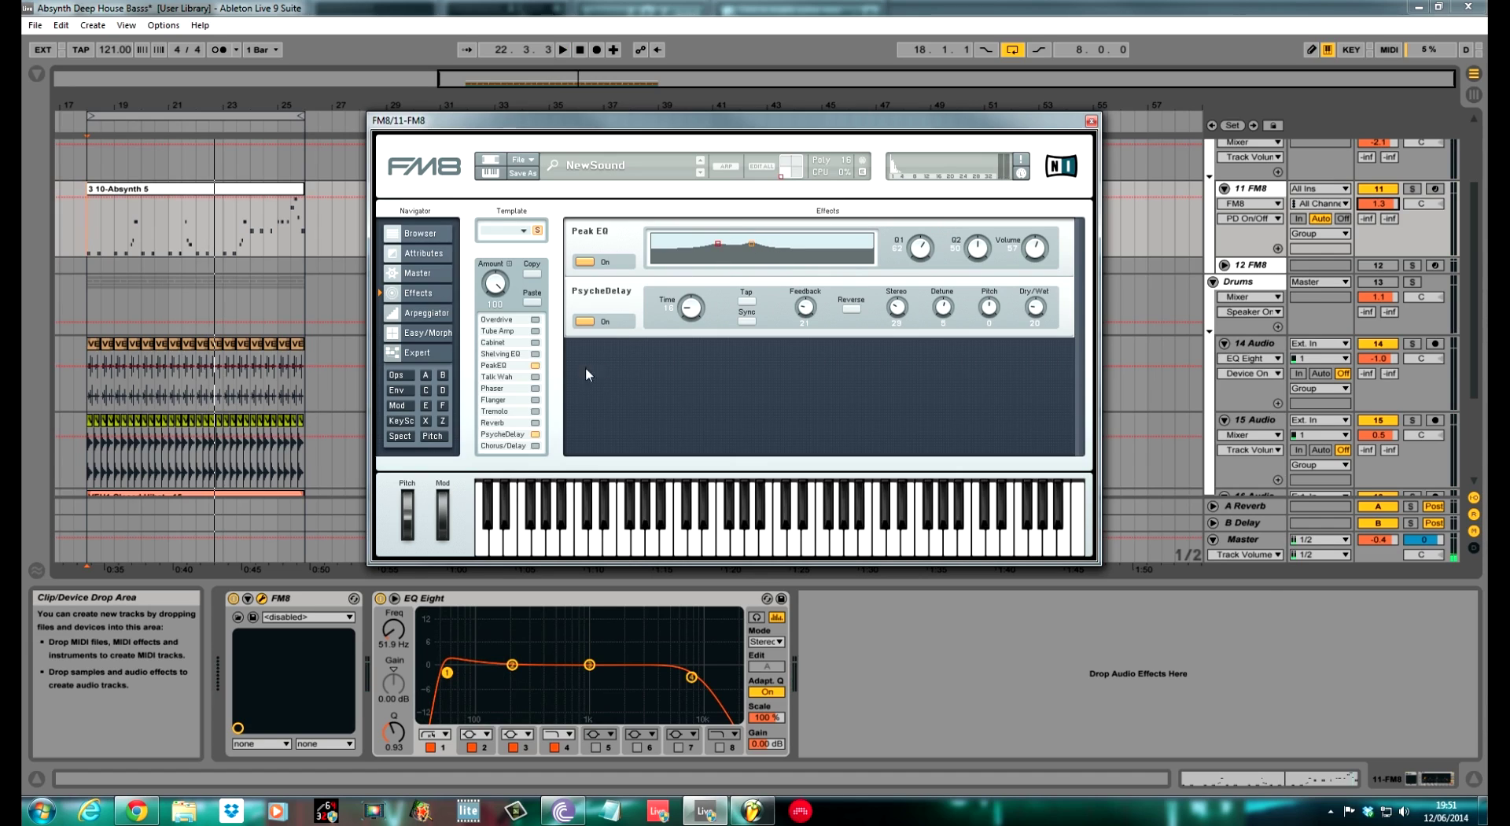
key(space)
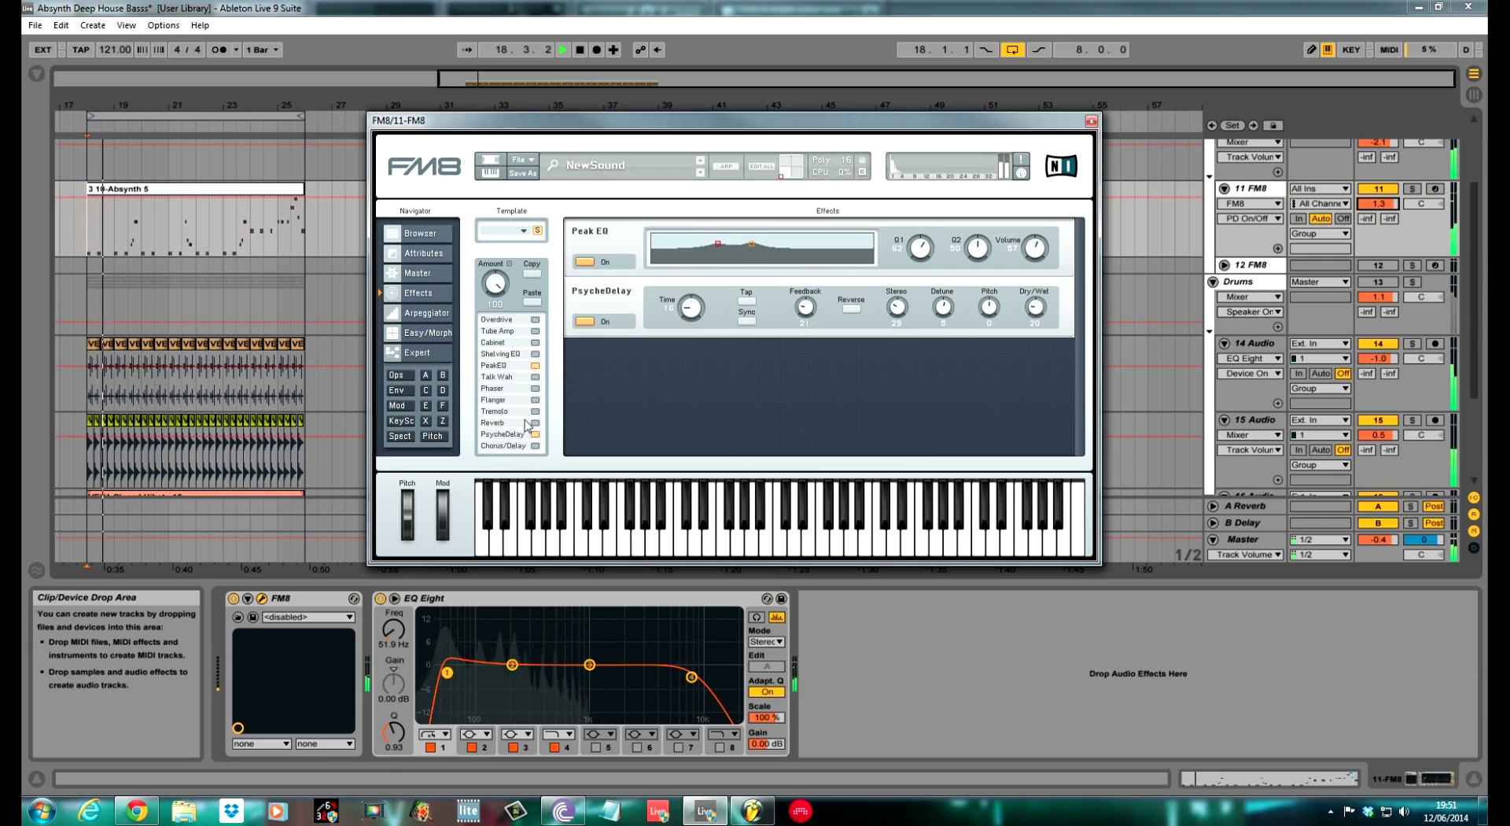
click(536, 355)
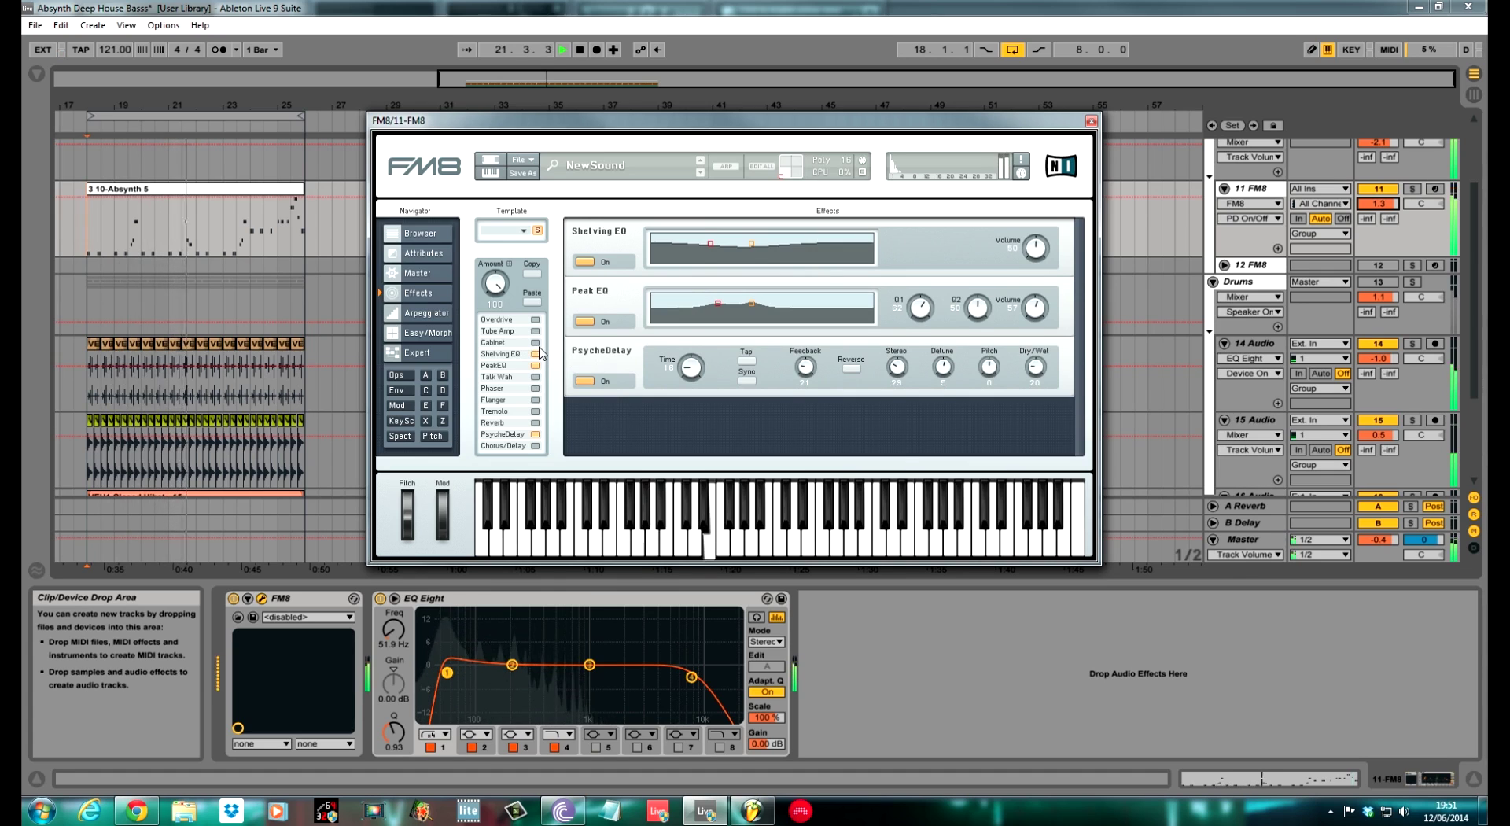
click(537, 343)
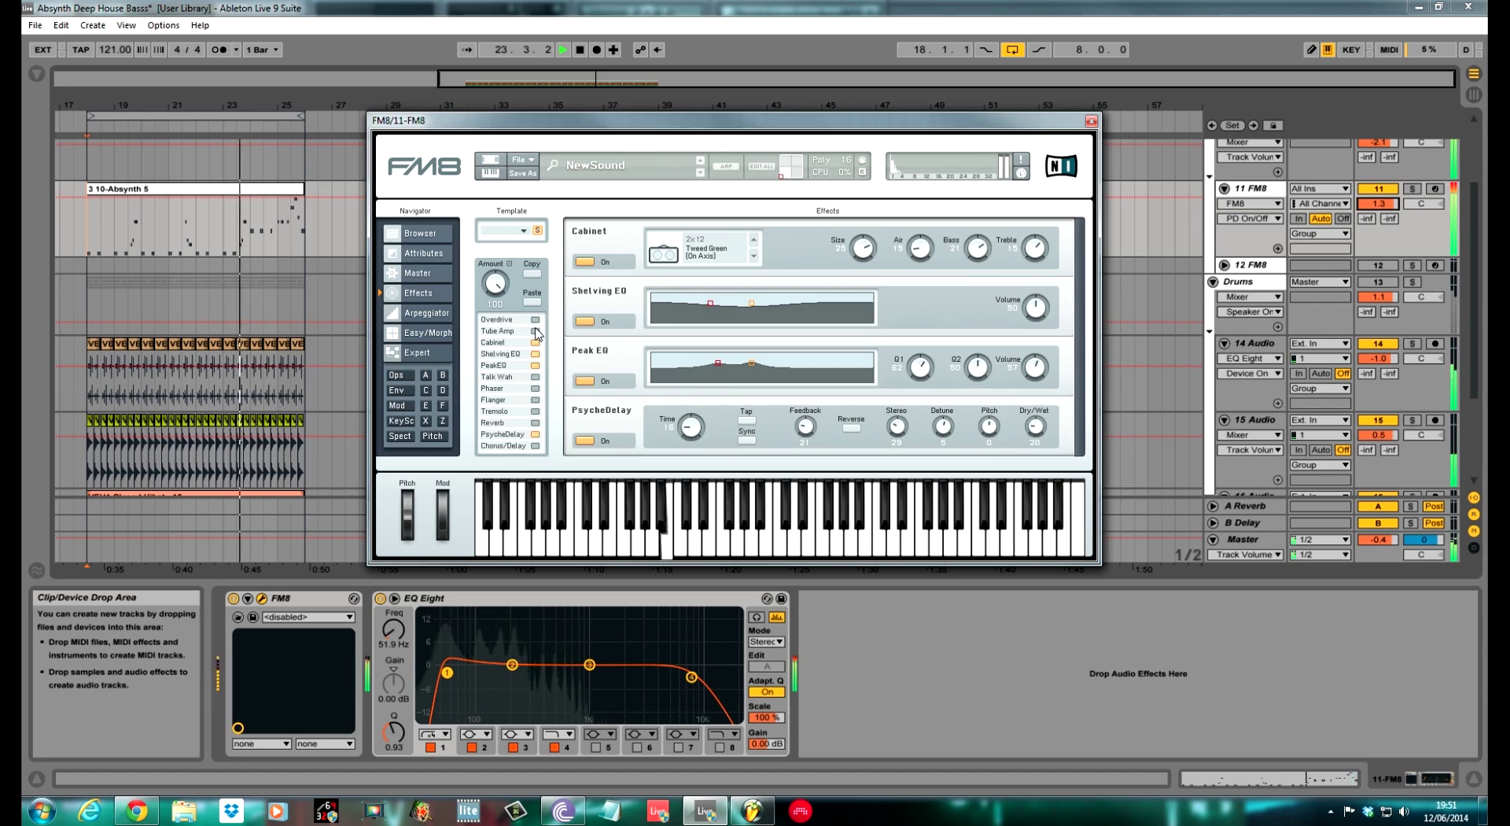
click(537, 332)
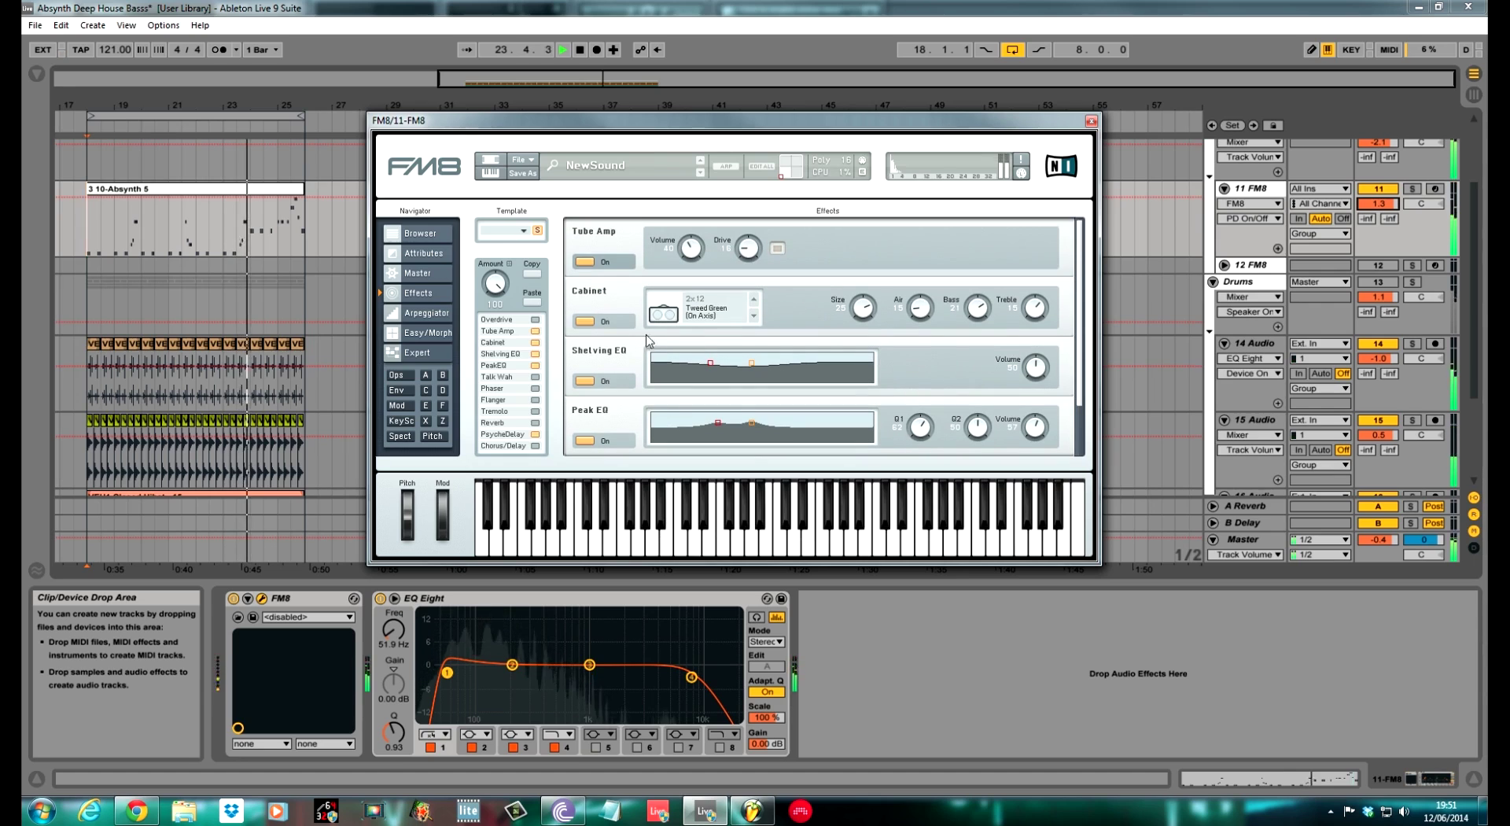
Bypass and re-enable Tube Amp to compare, then unmute the Drums track
click(592, 264)
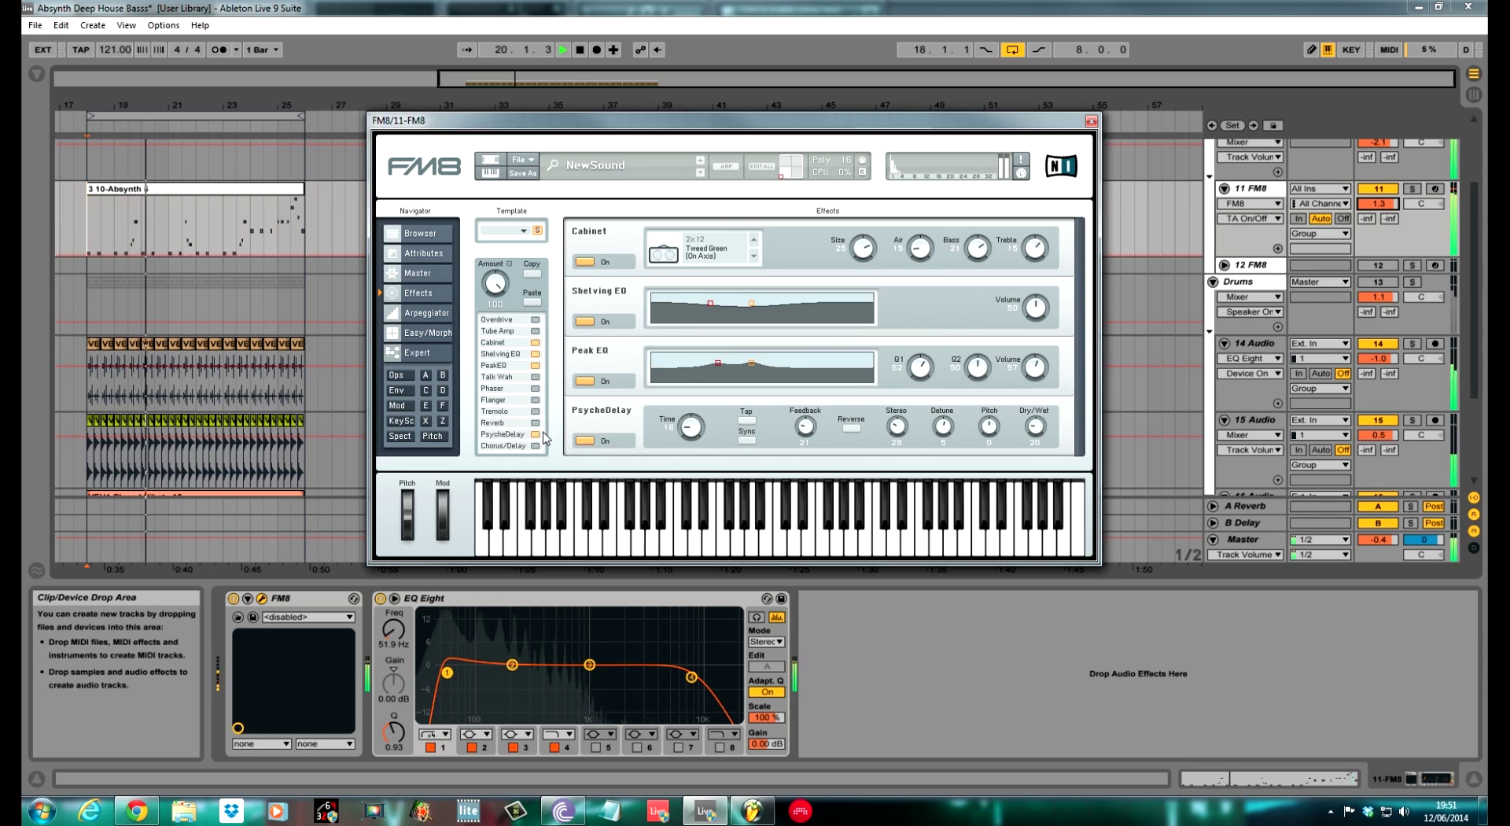
click(535, 330)
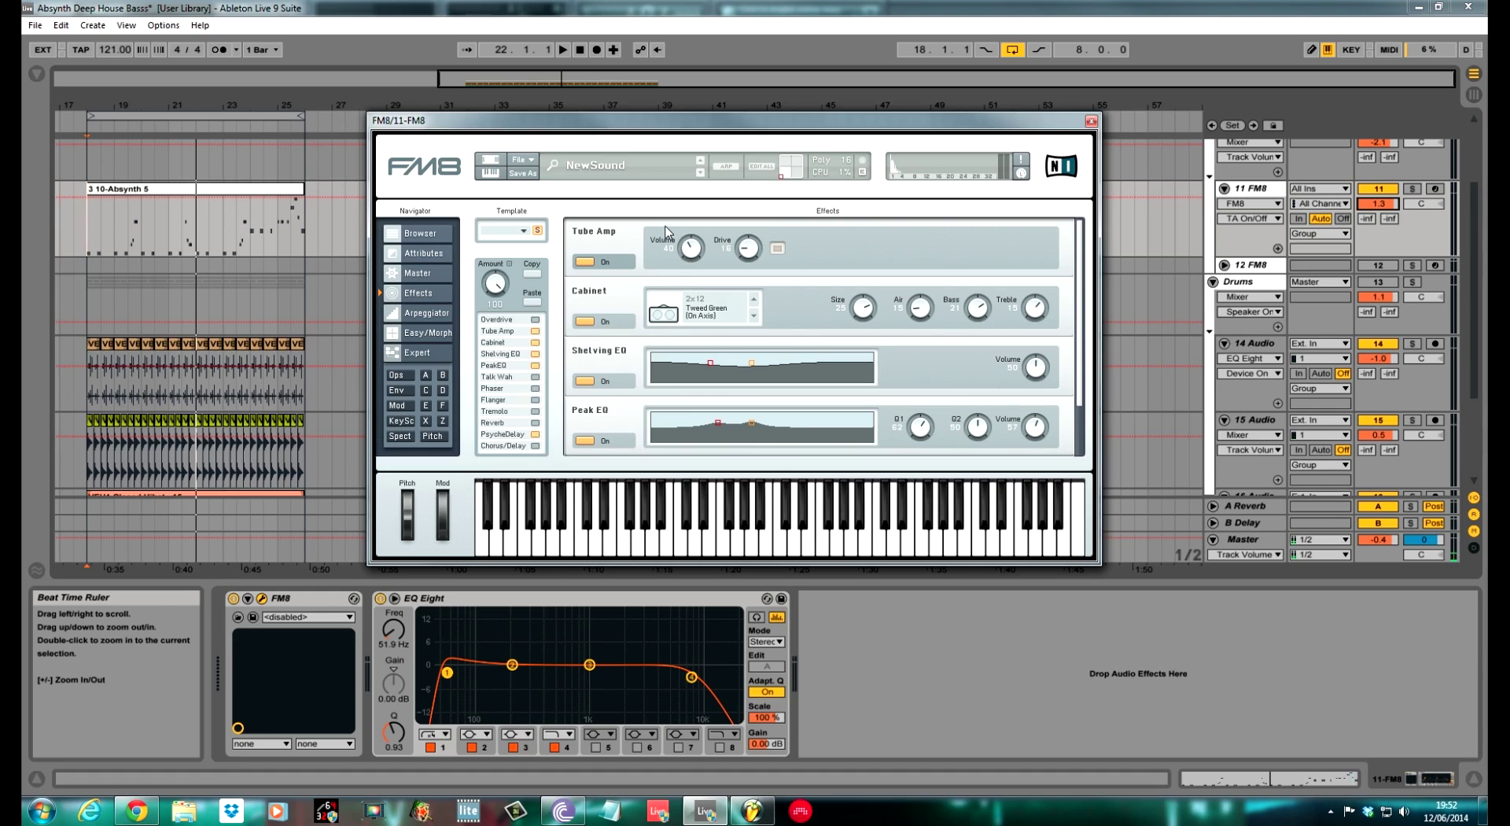
click(1378, 282)
Raise and shift EQ Eight's band 2, then add Overdrive from Audio Effects after EQ Eight
key(space)
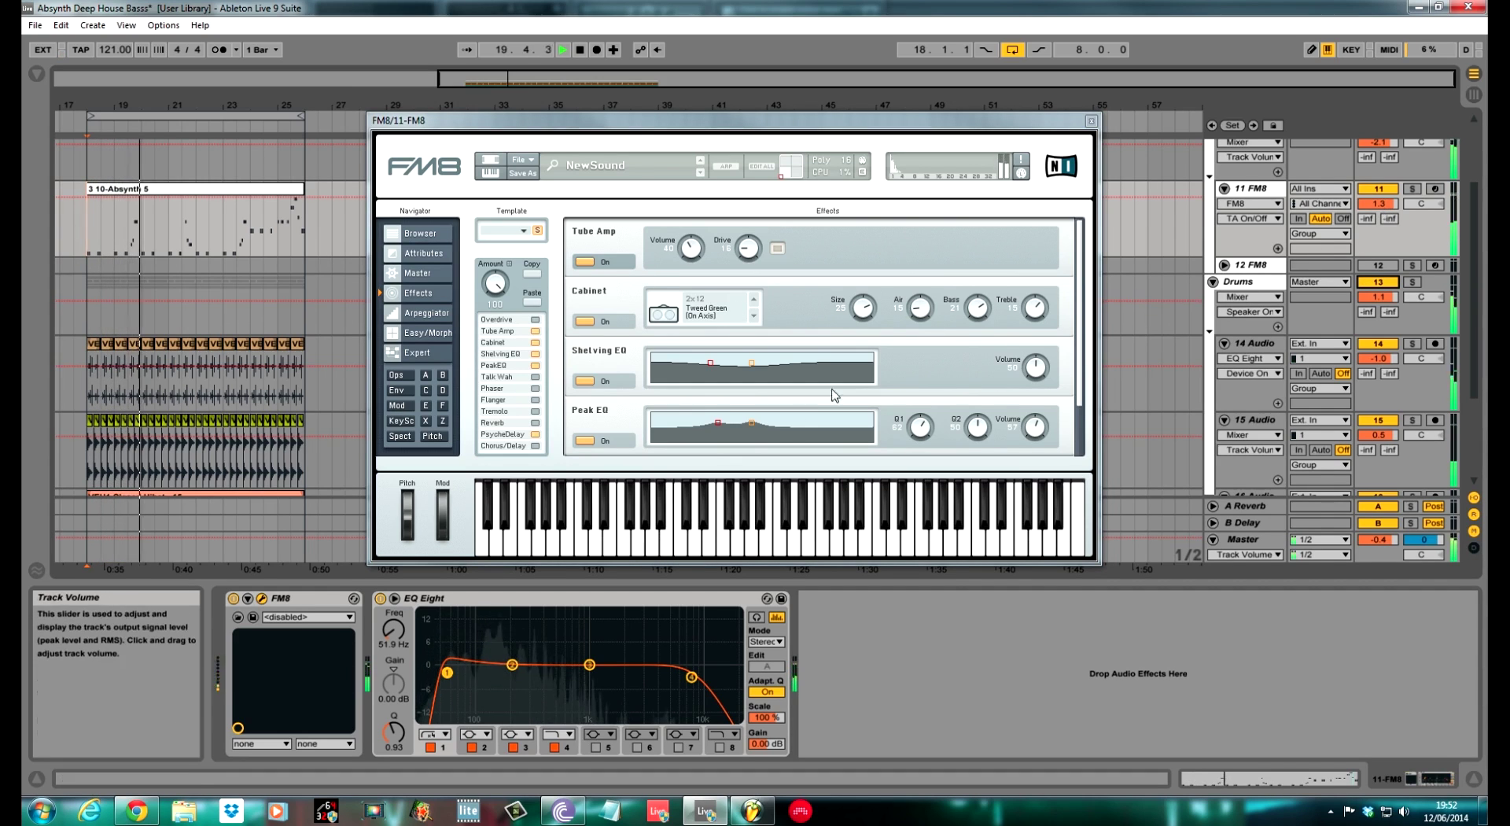
drag(512, 664, 615, 694)
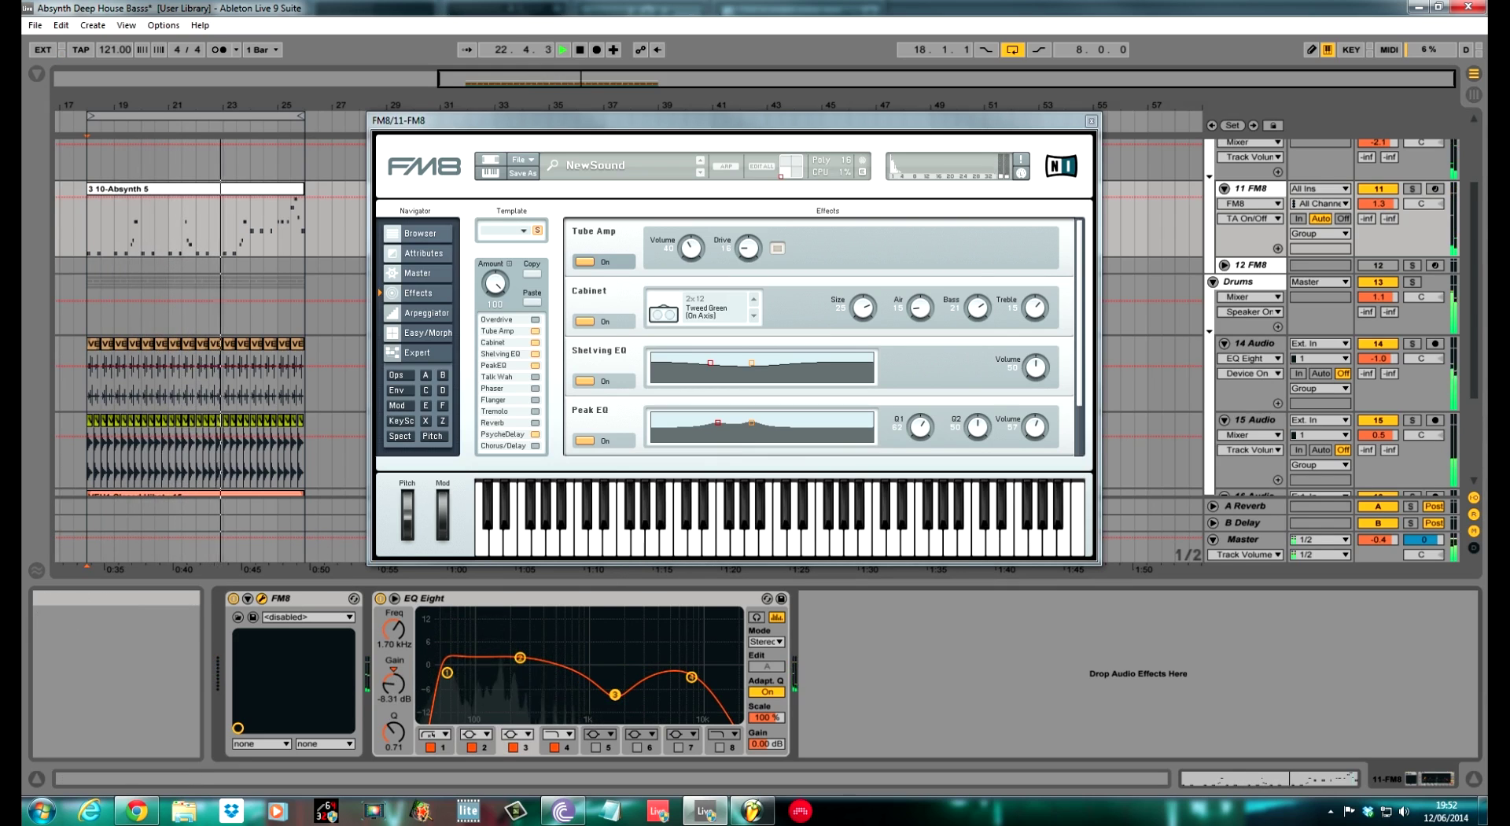
click(36, 73)
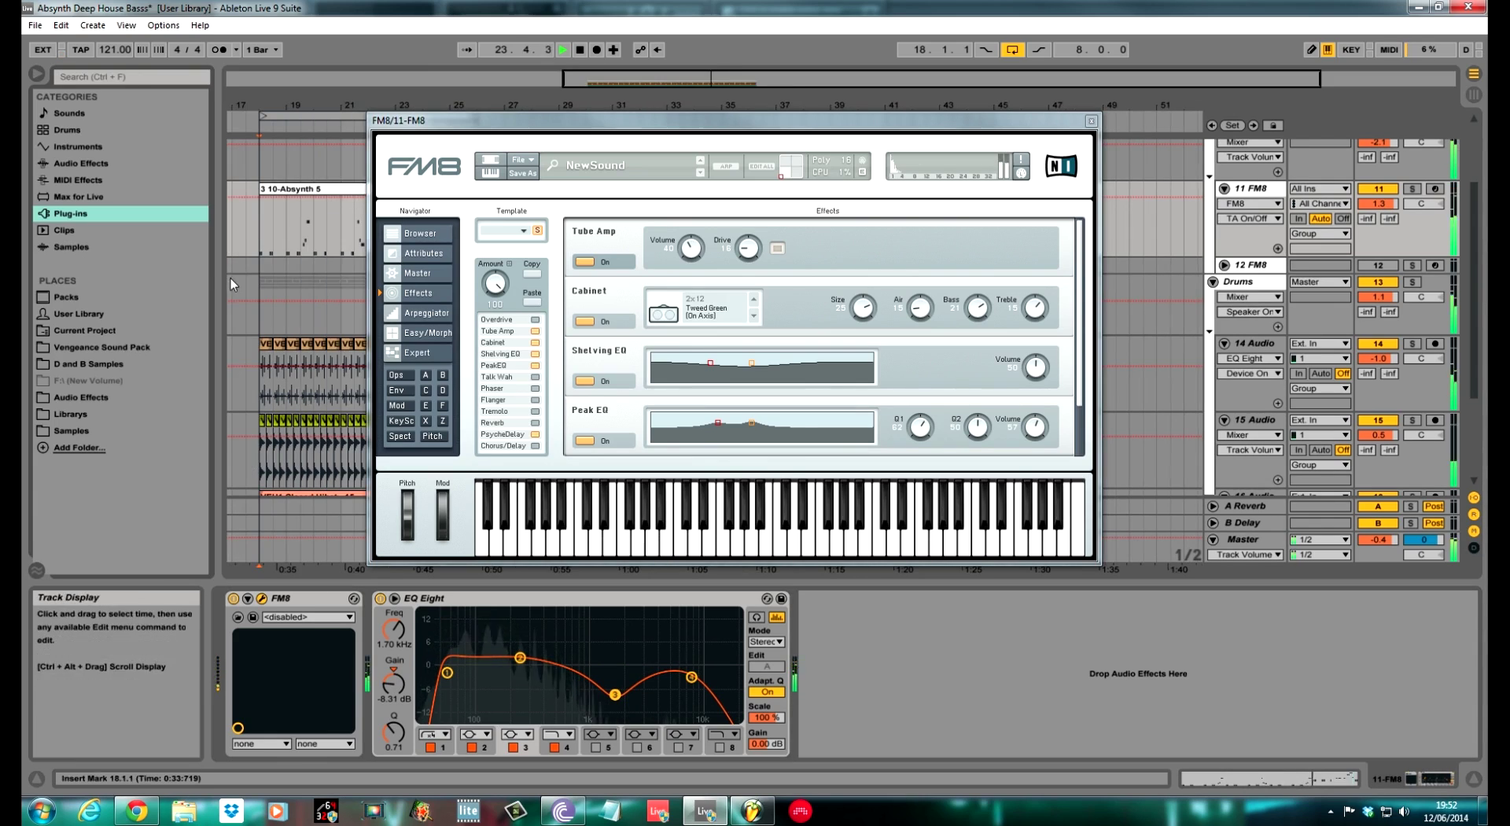
drag(311, 272, 328, 271)
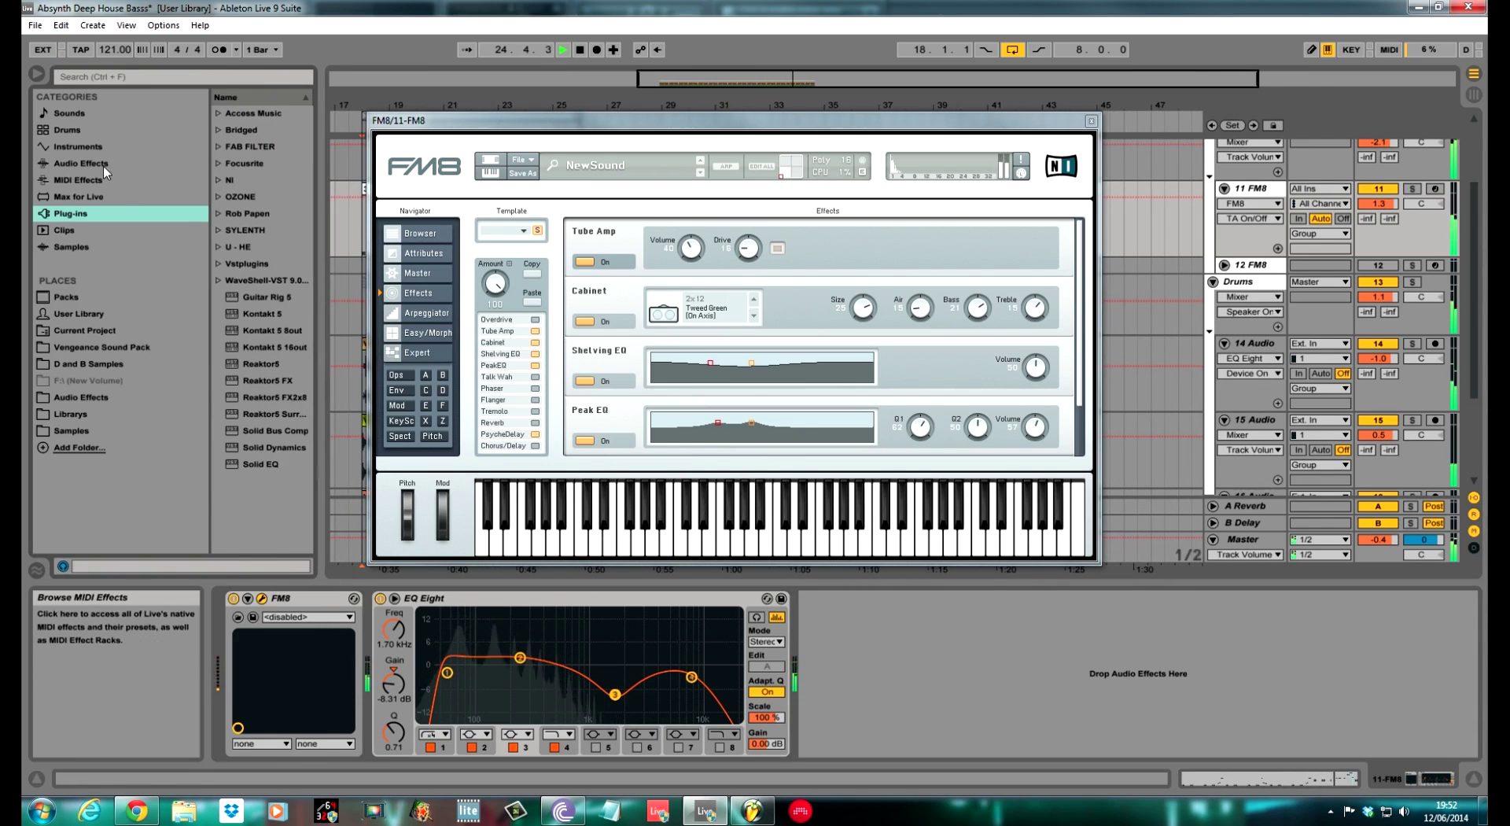
click(81, 163)
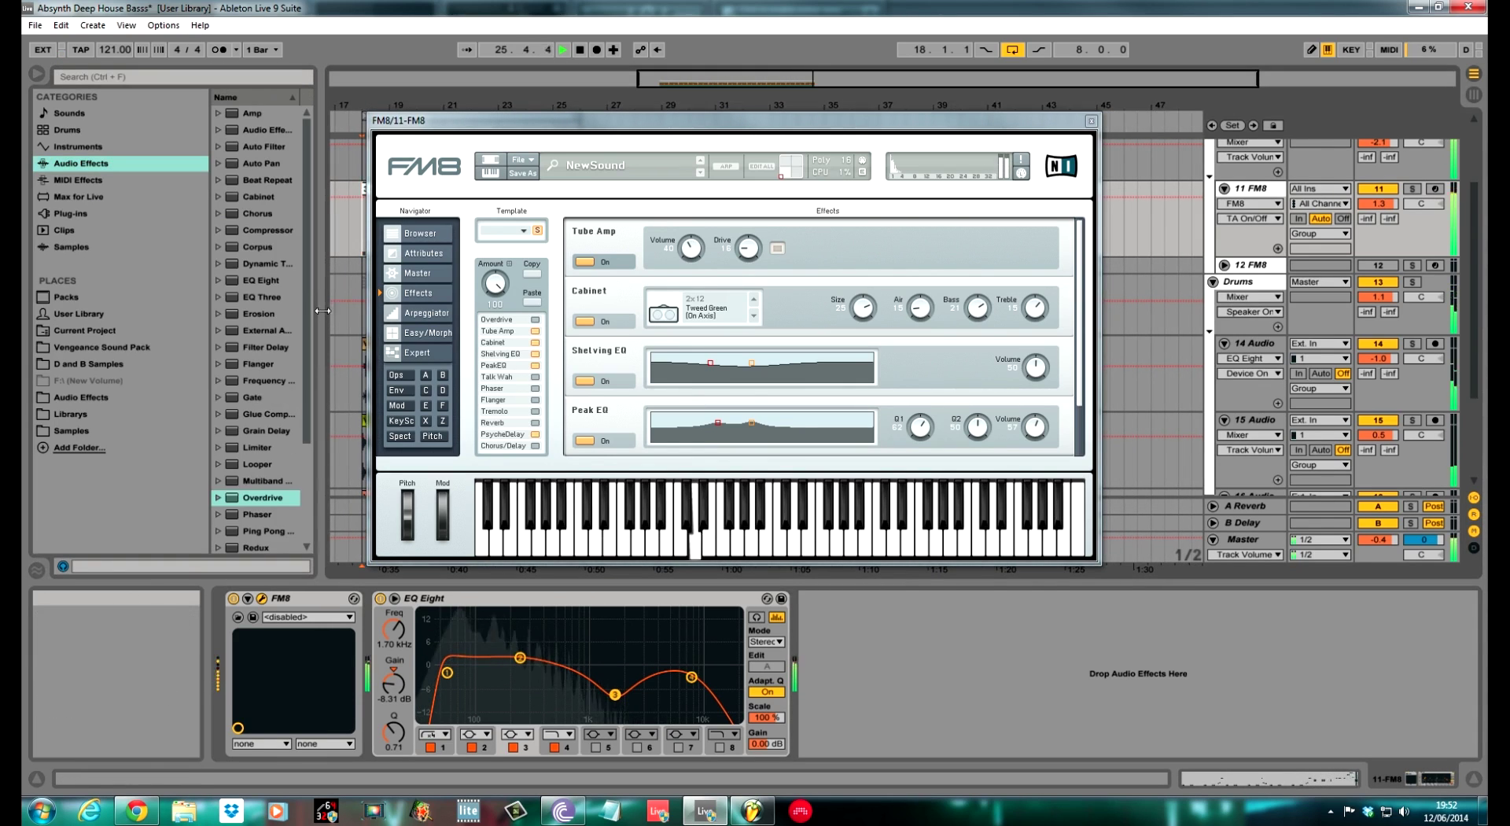
click(259, 499)
drag(260, 503, 870, 748)
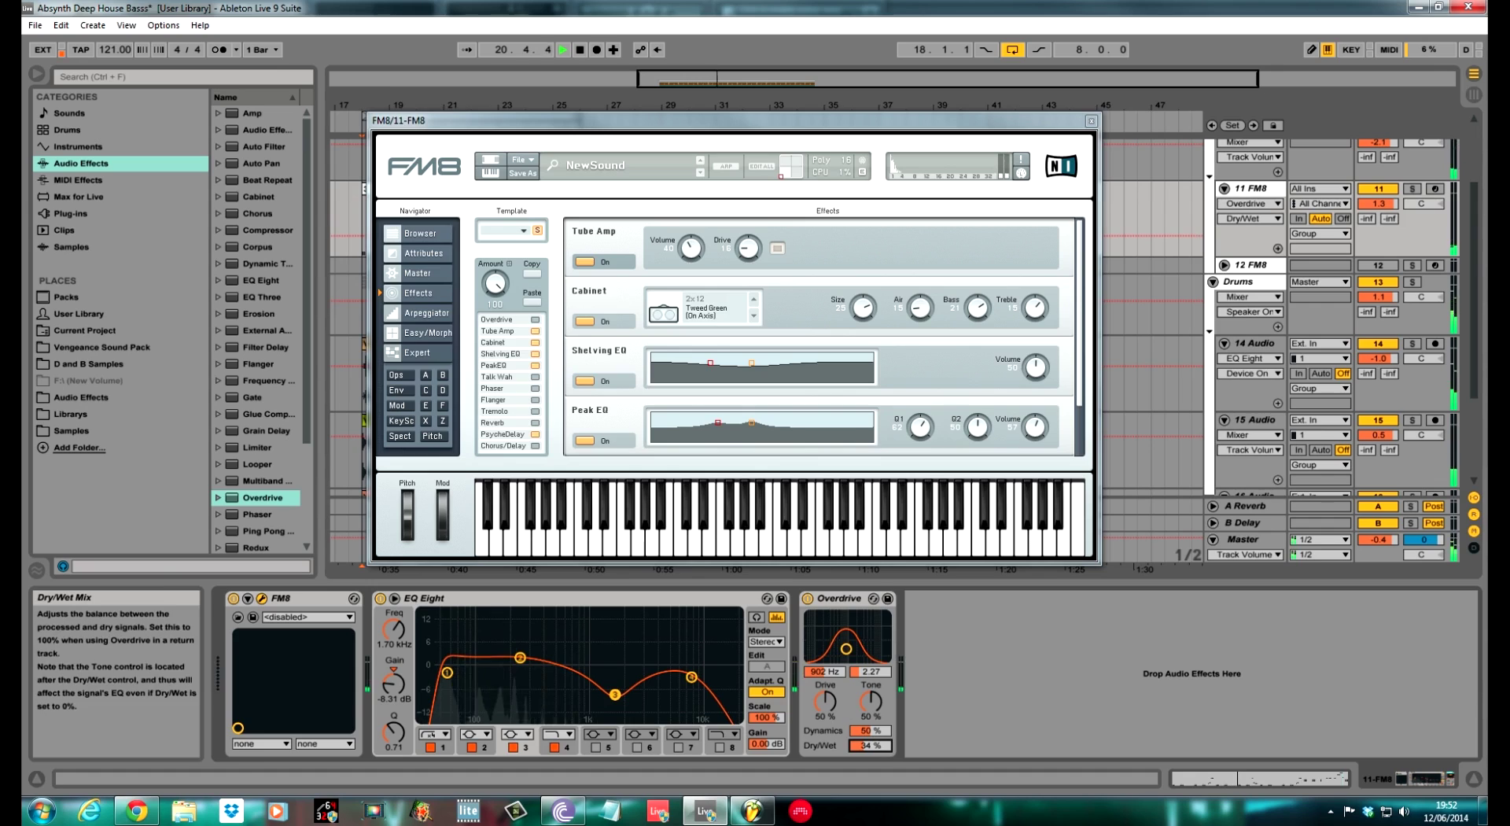
Move Overdrive's band to about 557 Hz and set drive 30%, tone 37%, dynamics 42%, dry/wet 32%
drag(847, 649, 834, 649)
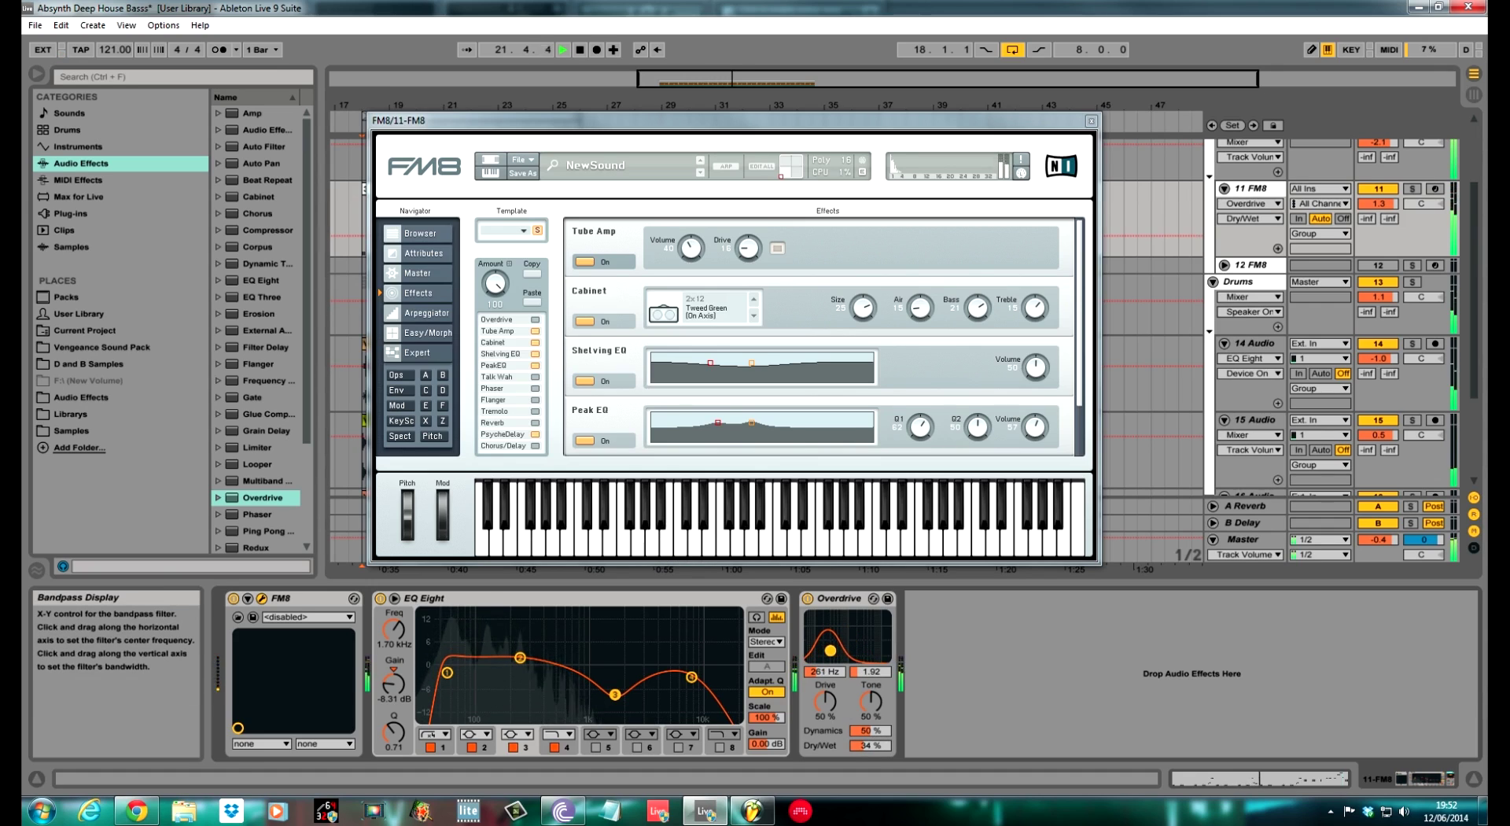
drag(825, 701, 825, 714)
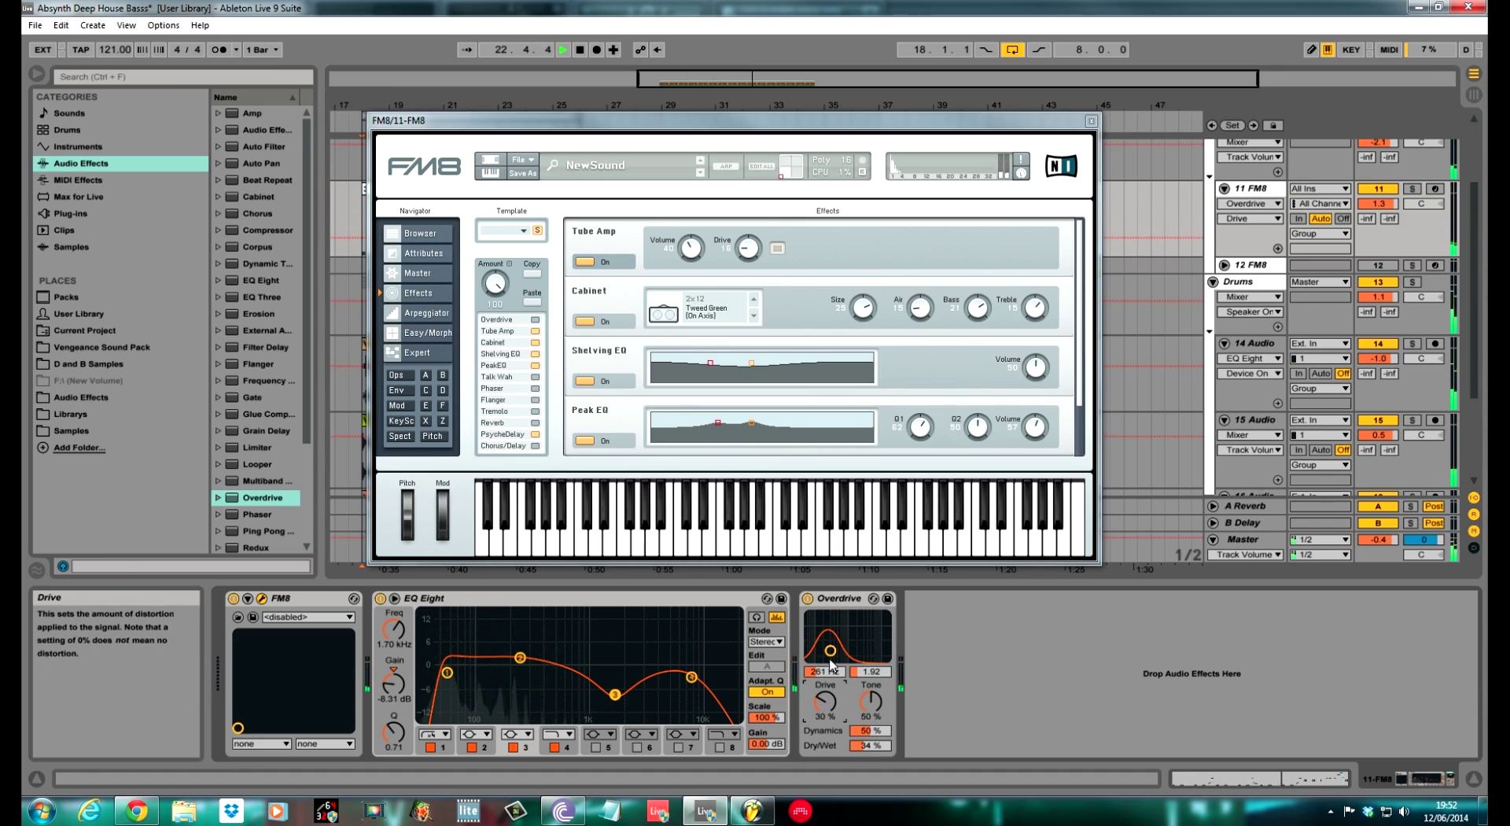
drag(831, 663, 840, 662)
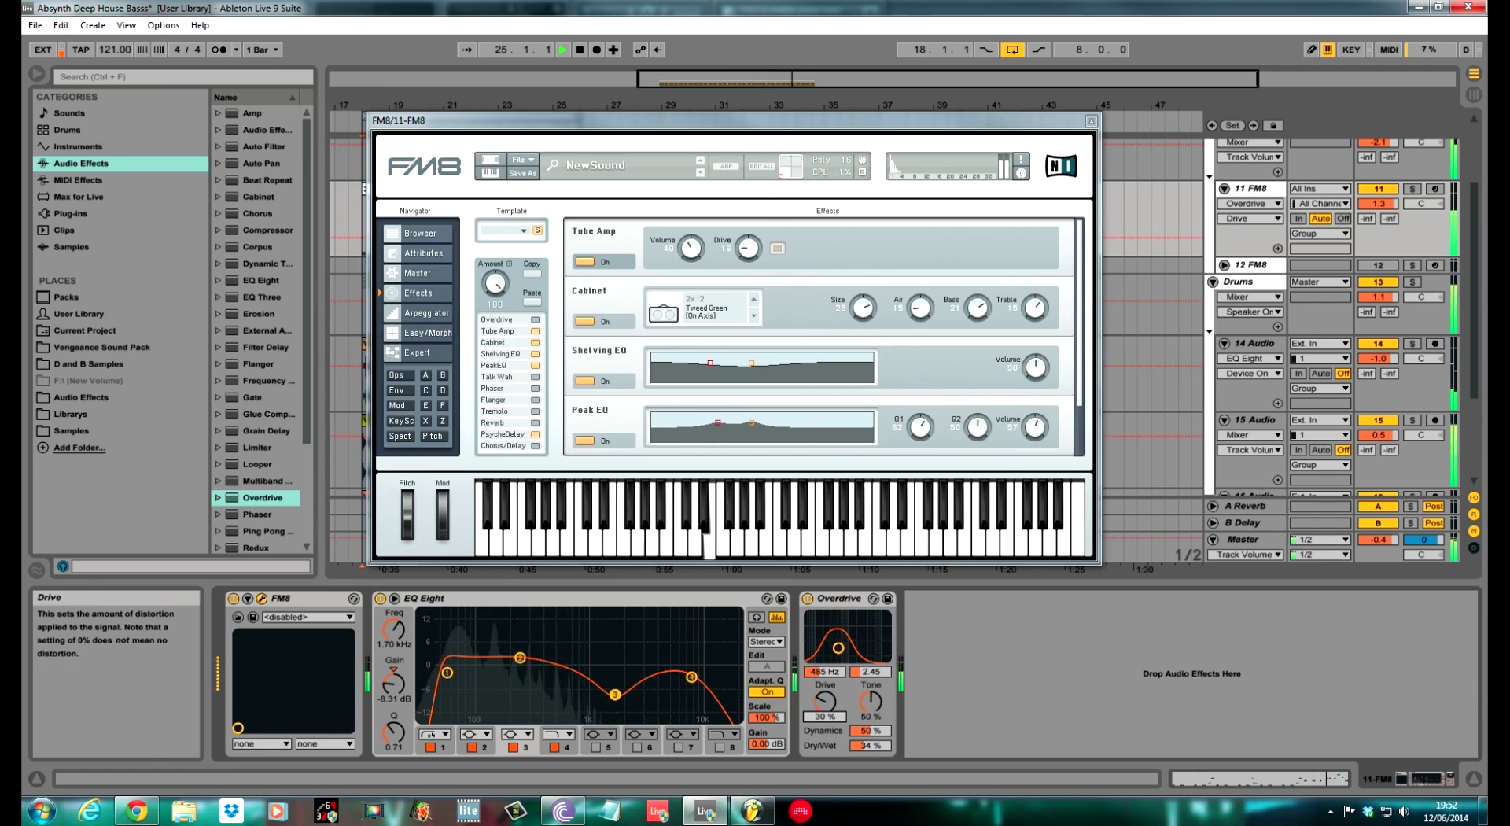
click(870, 745)
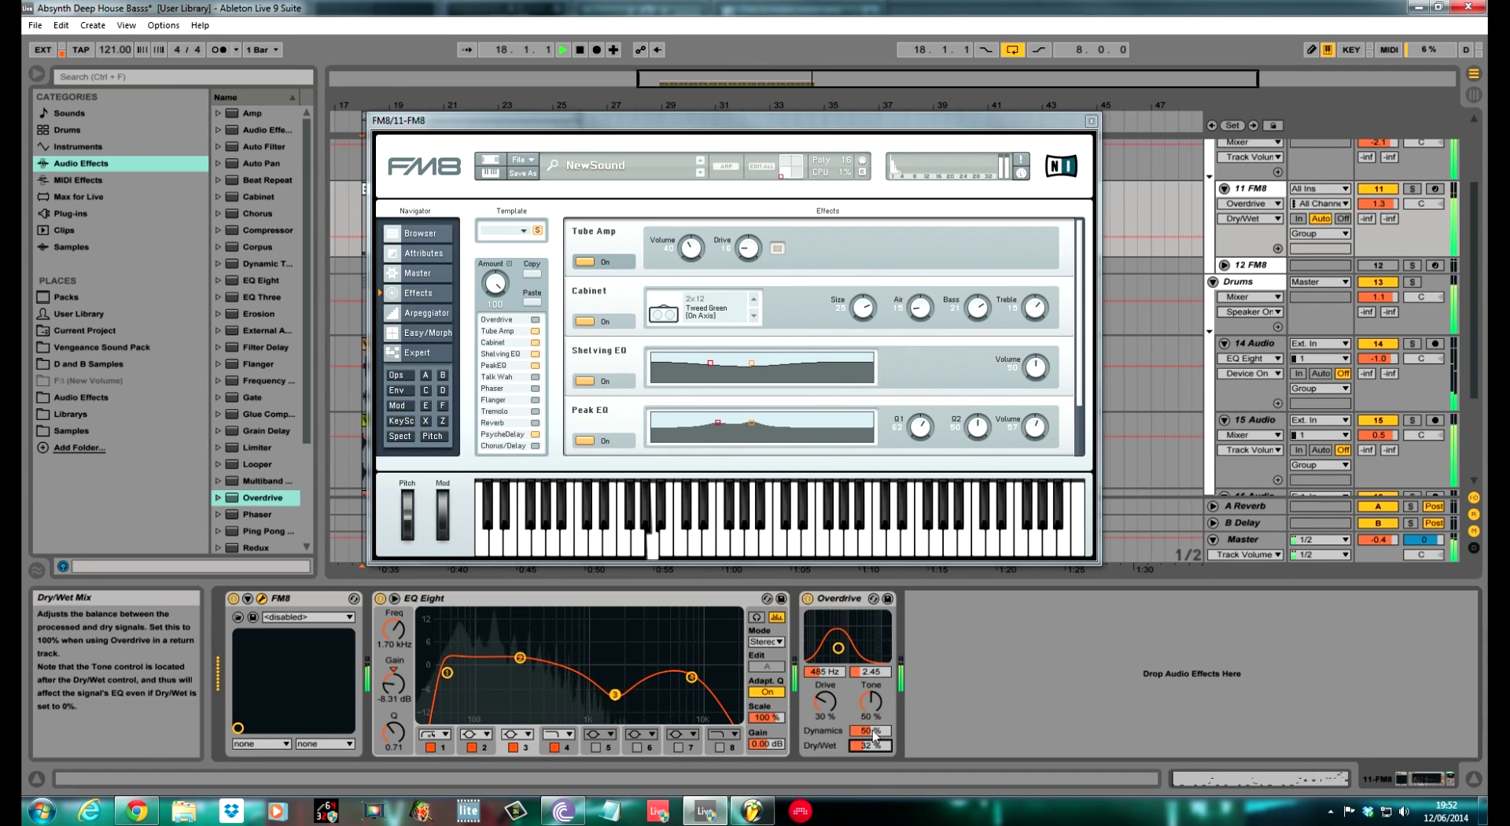
drag(873, 728, 877, 706)
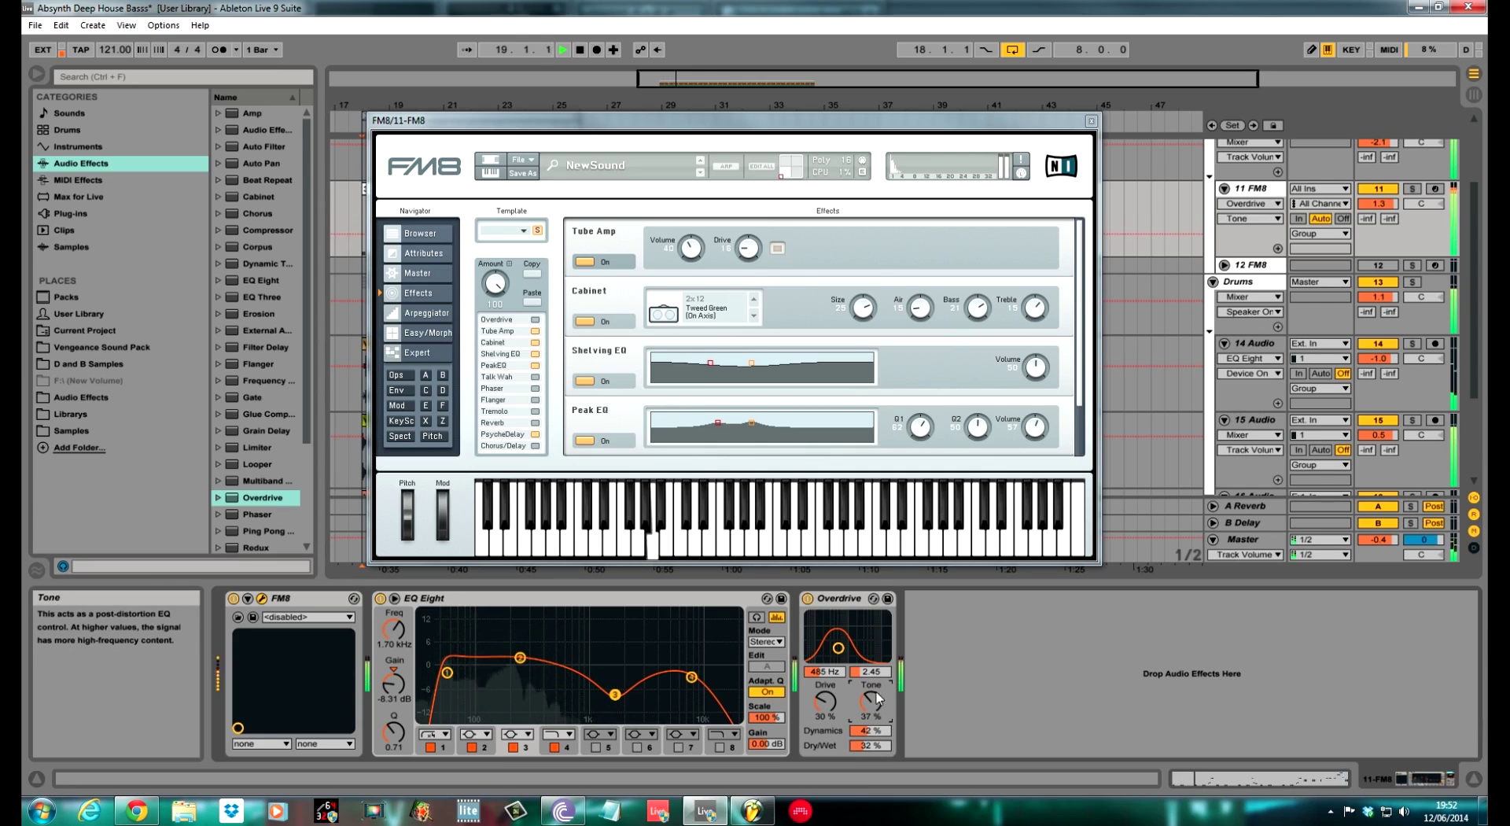
Toggle Overdrive off and on during playback to compare the processed bass
click(809, 600)
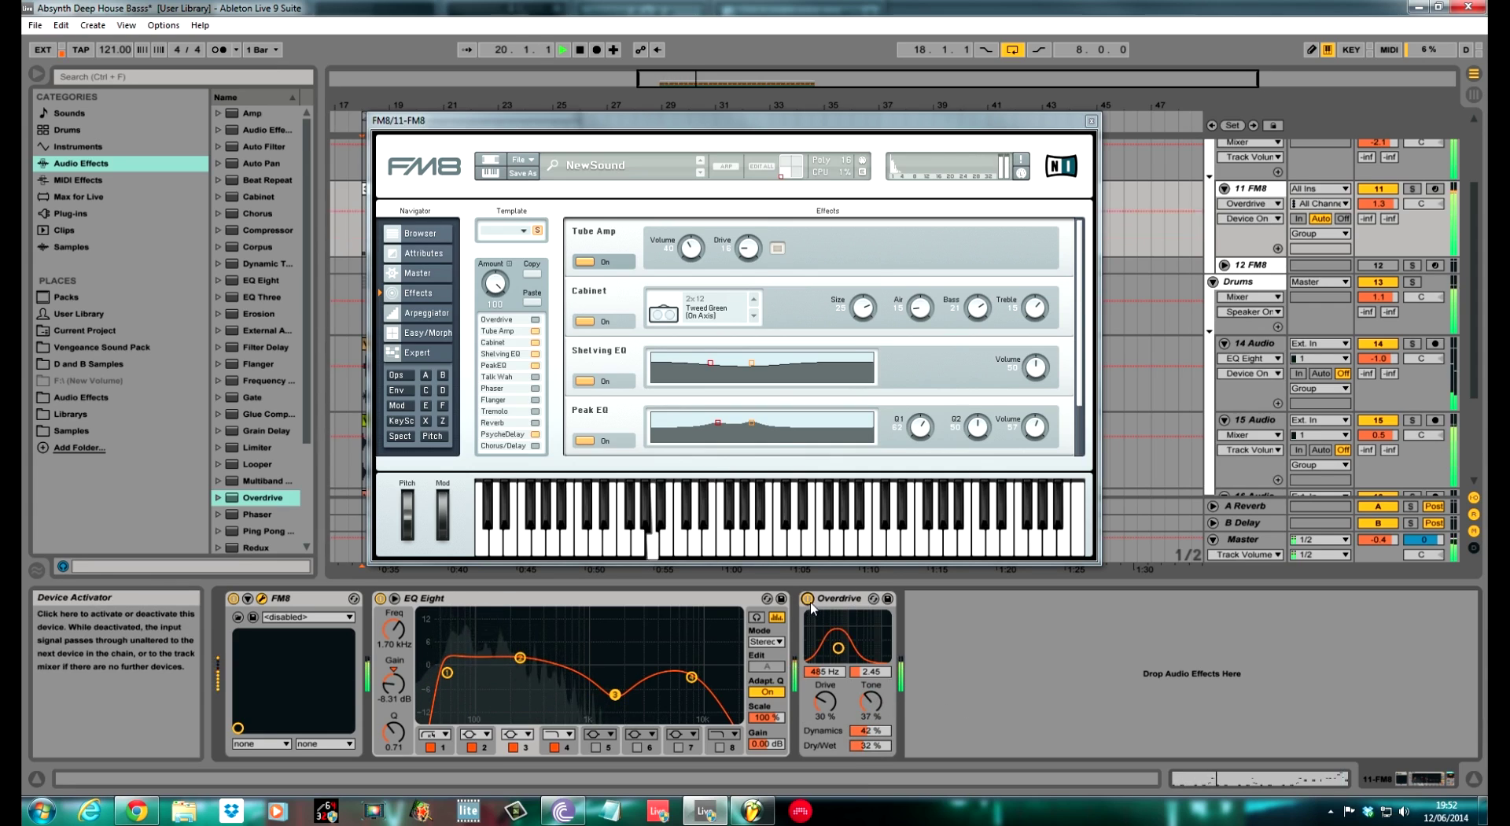
click(809, 601)
click(808, 600)
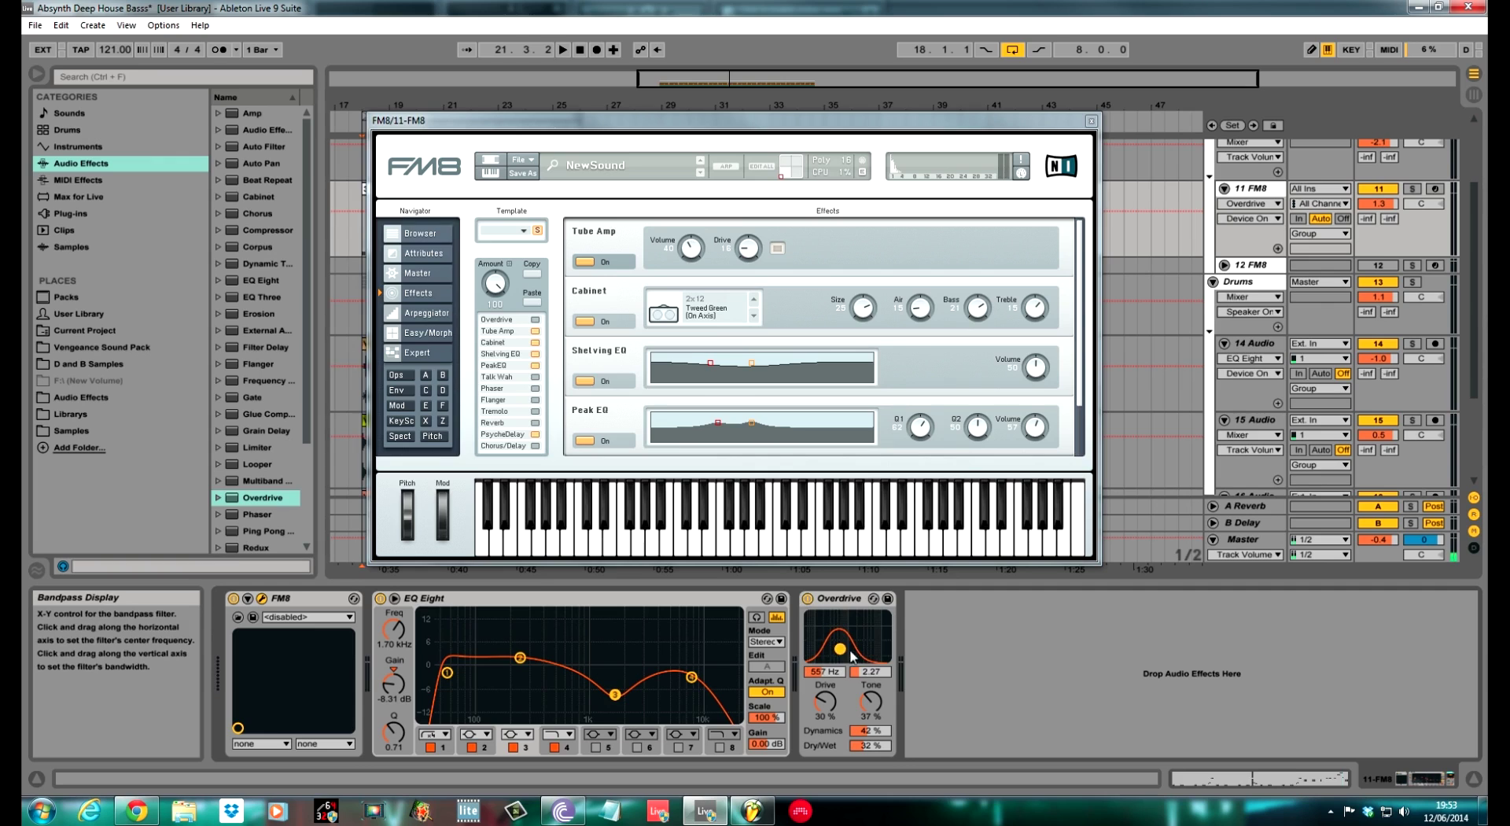
key(space)
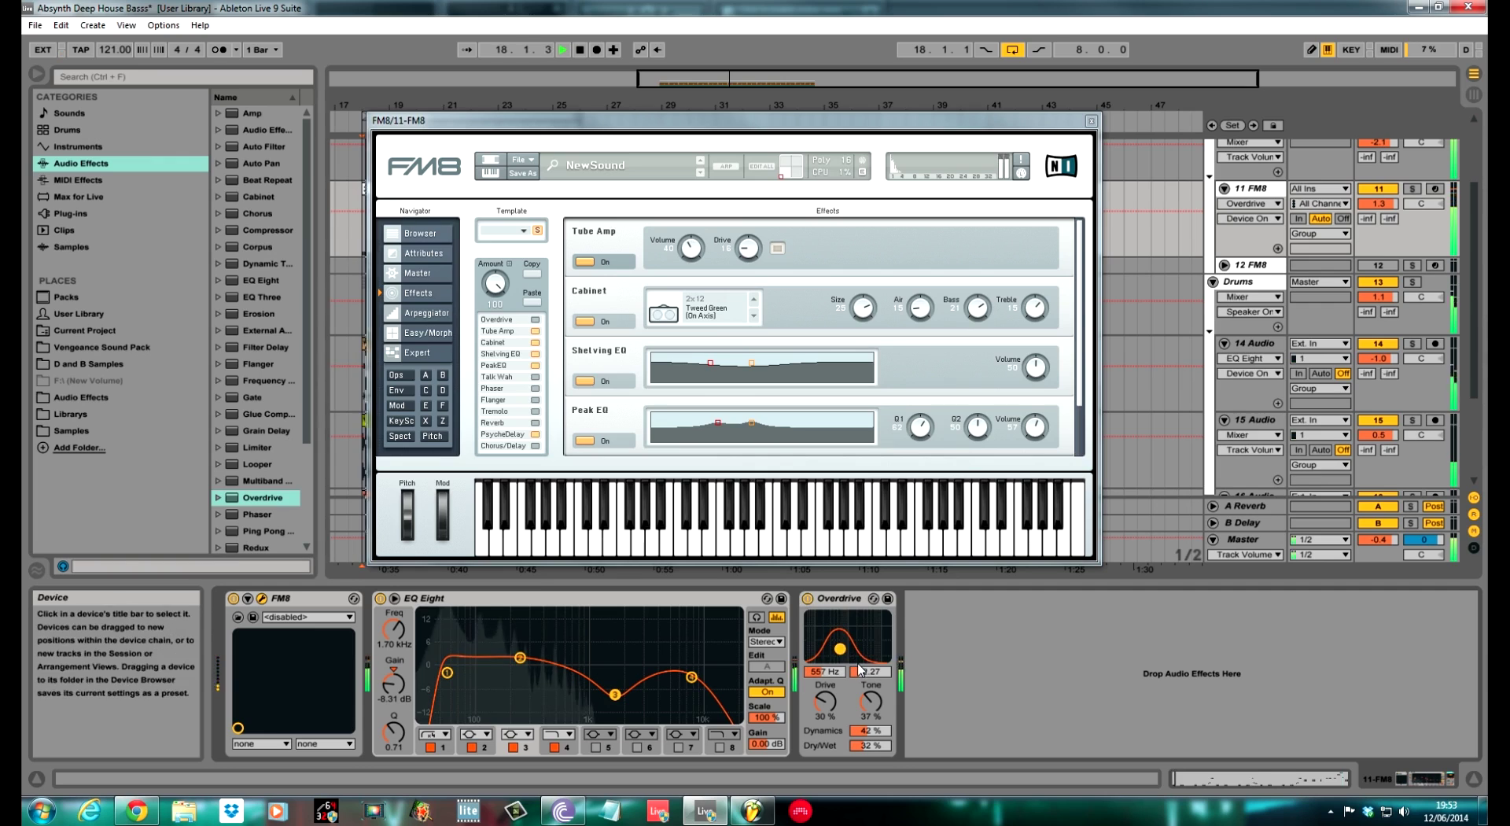
click(808, 599)
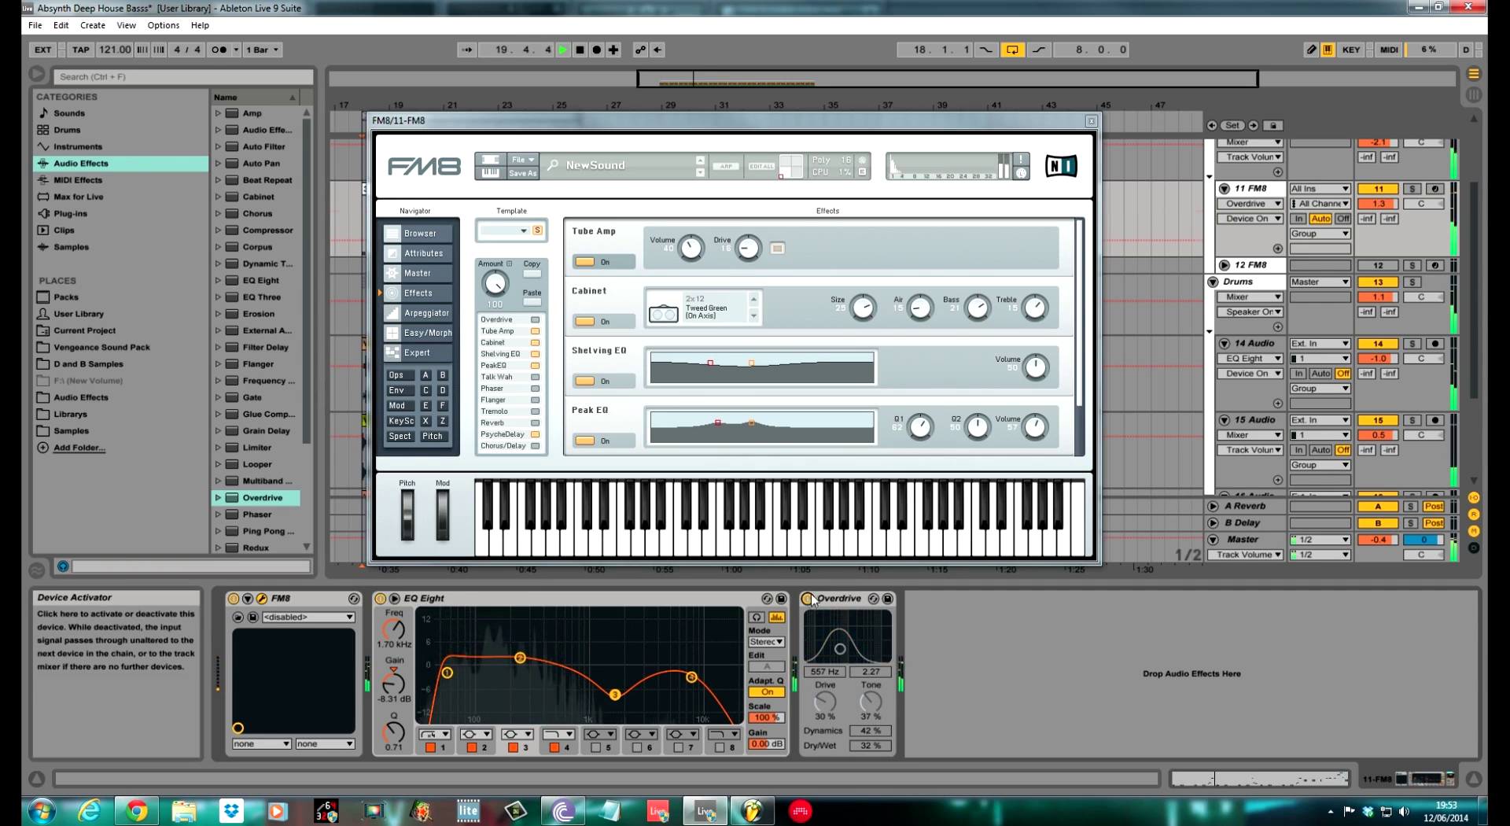
click(808, 599)
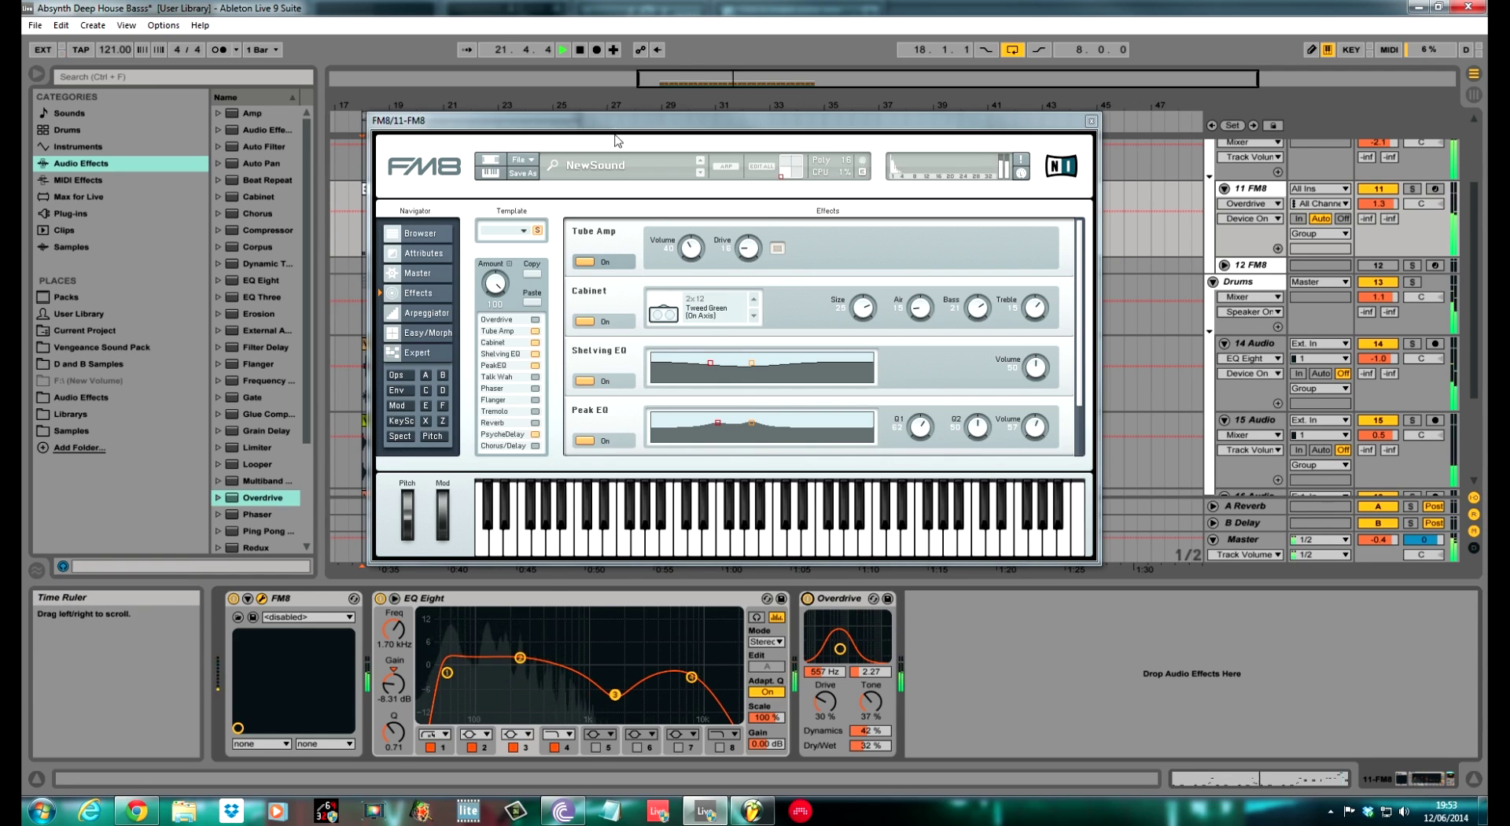
Shift the FM8 plugin window right and settle it in place to uncover the arrangement clips
drag(616, 126, 744, 124)
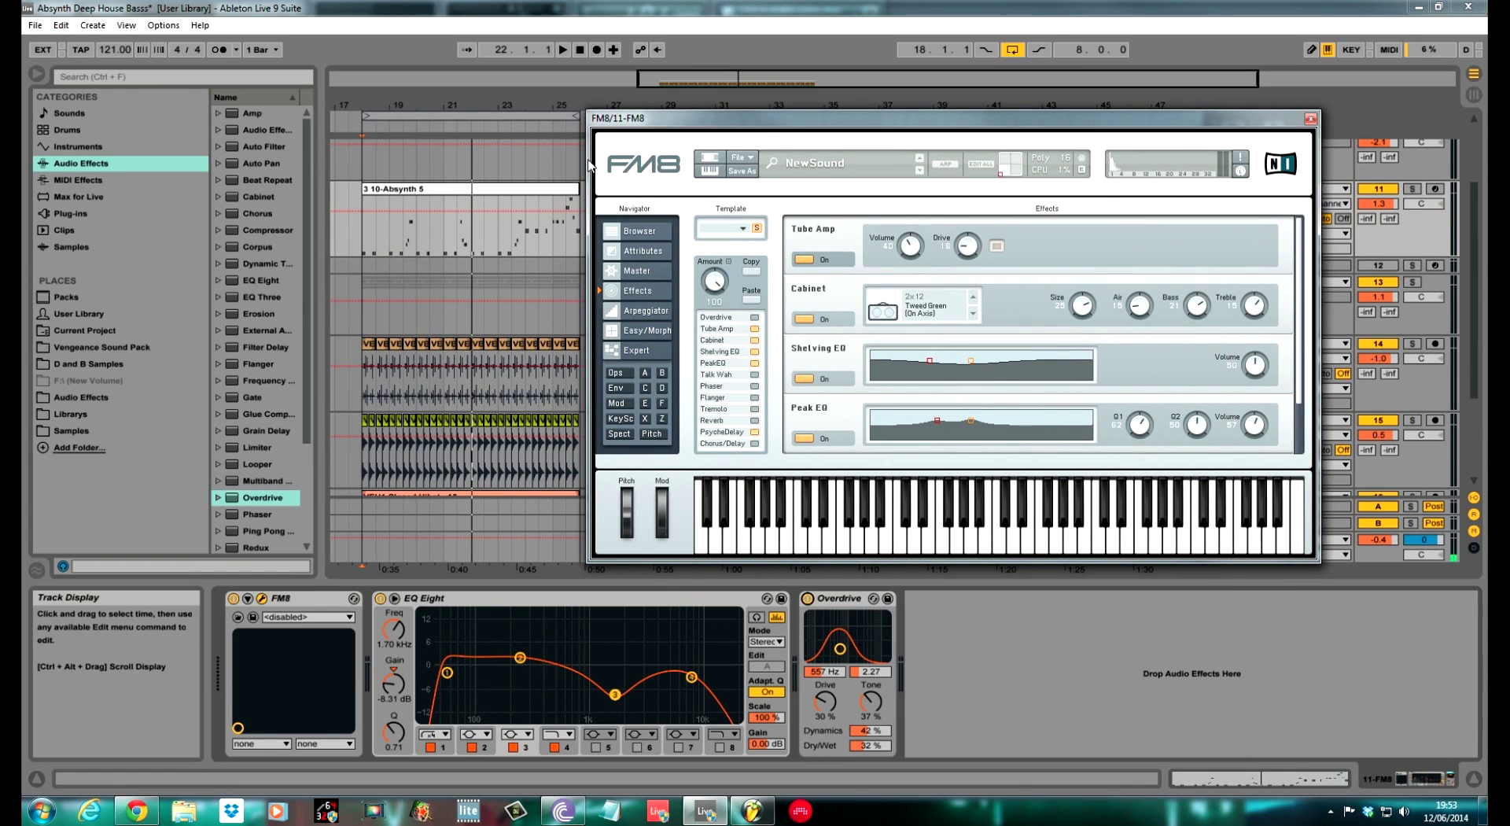
mouse_move(619, 124)
mouse_down()
mouse_move(658, 131)
mouse_move(621, 130)
mouse_up()
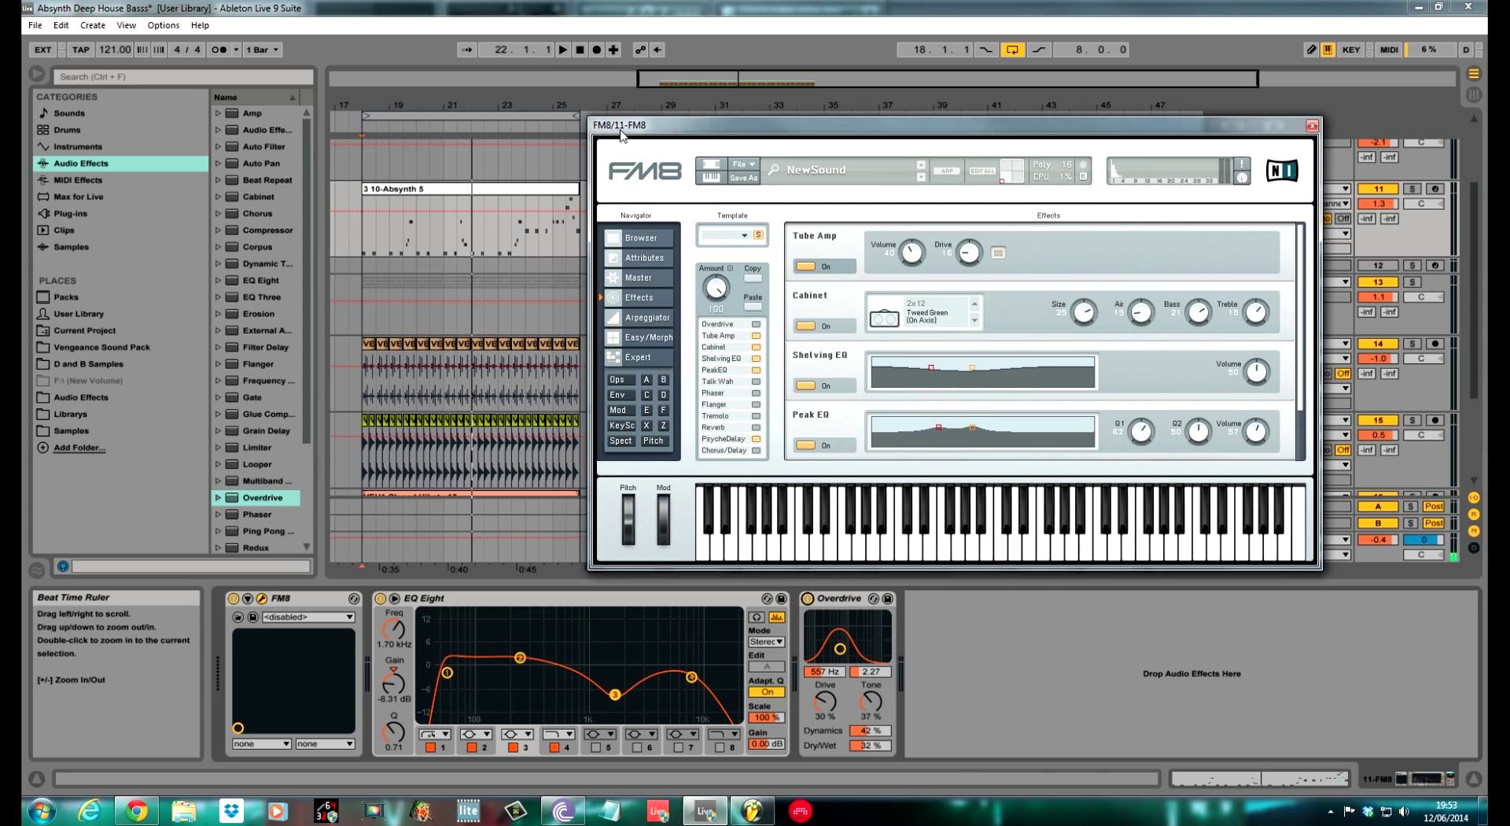